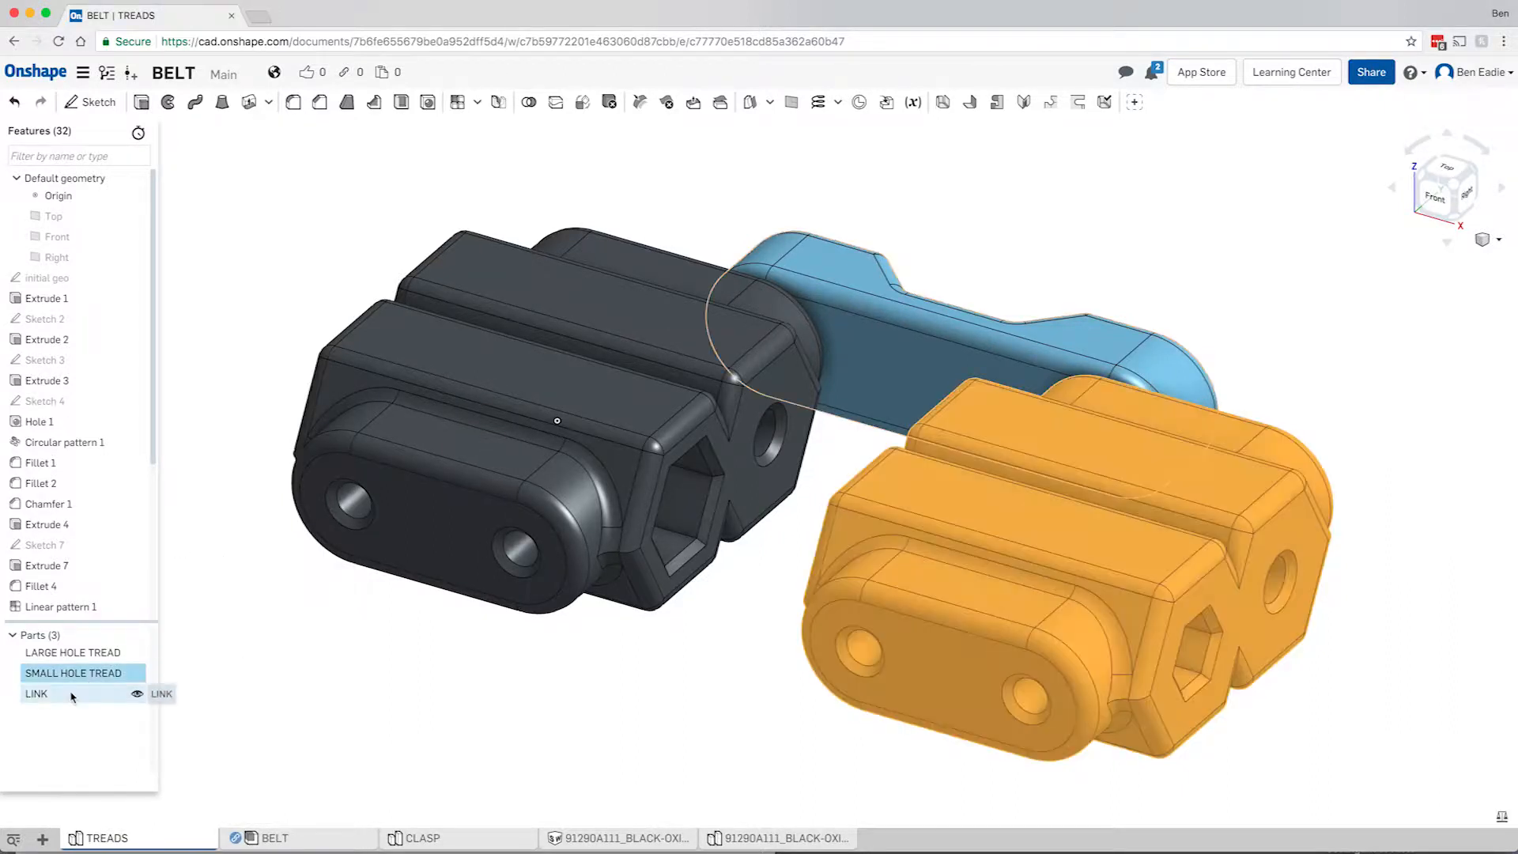
Step: Set the appearance of the SMALL HOLE TREAD and LINK parts to the dark grey colour 596066
left_click(72, 694)
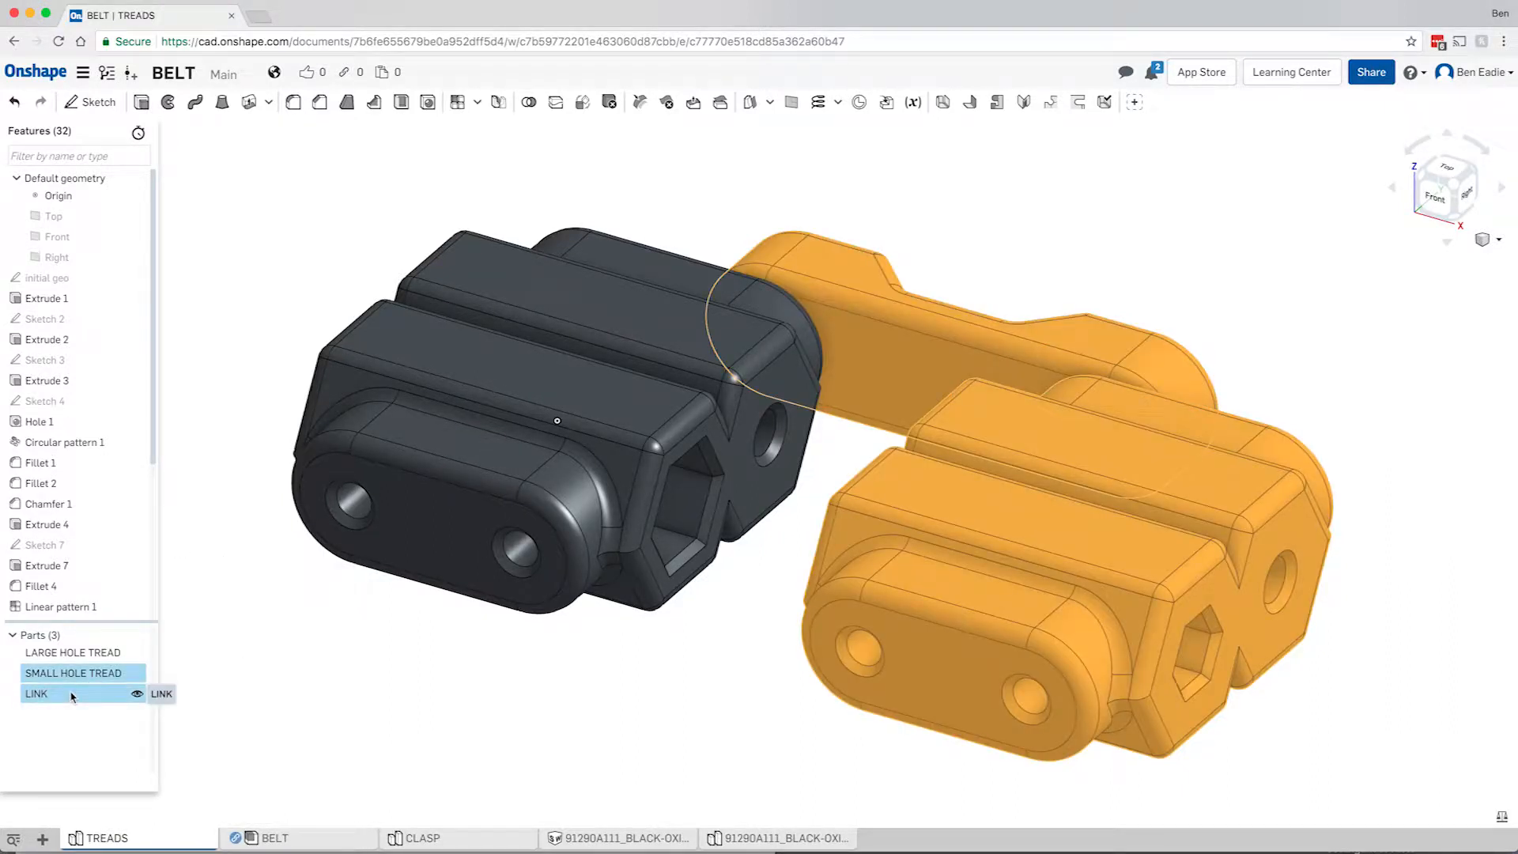
right_click(72, 695)
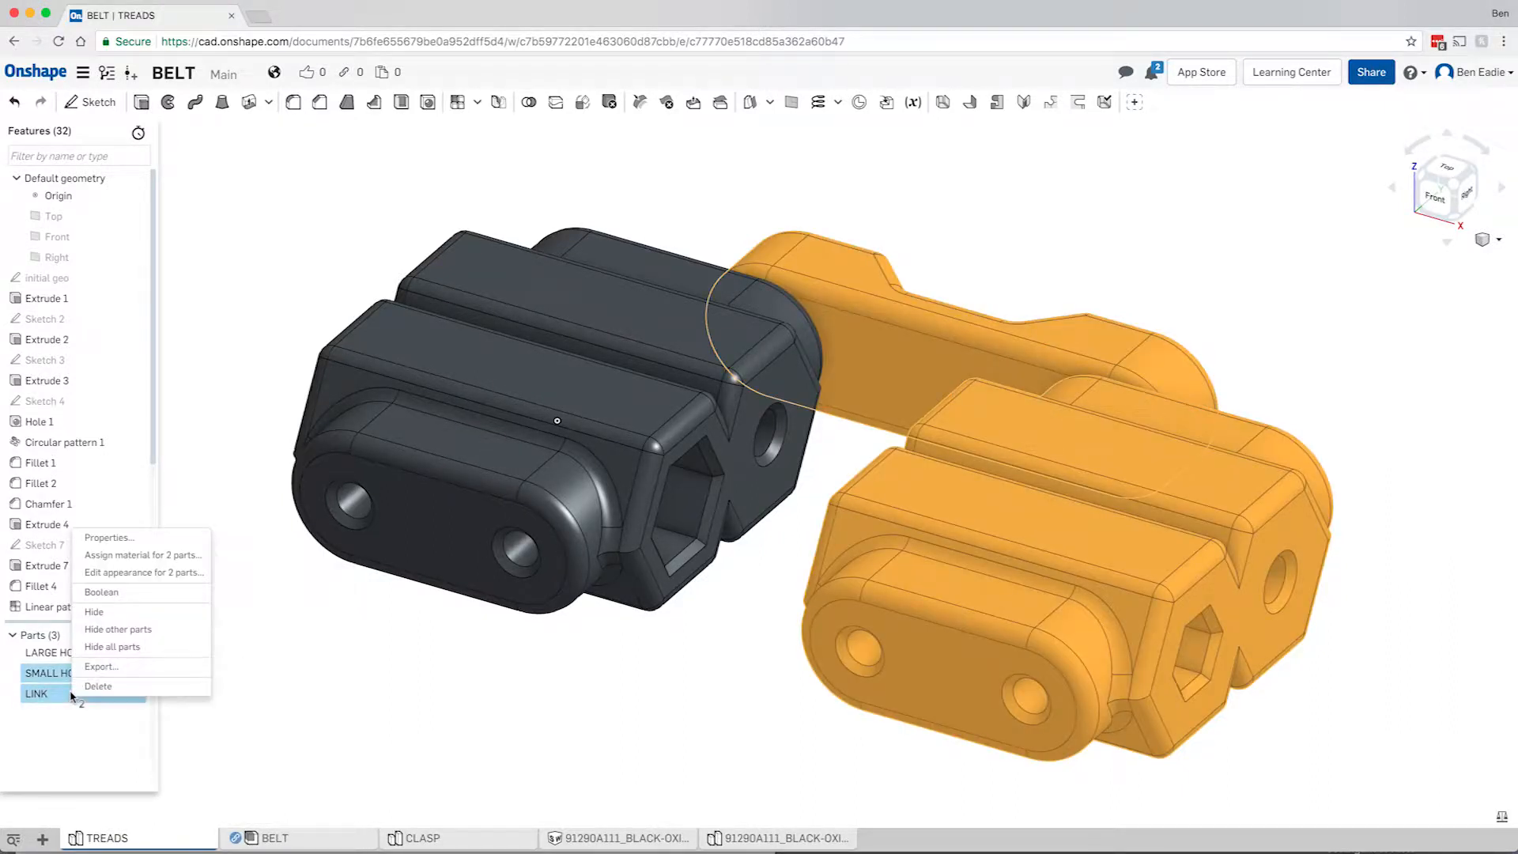
left_click(117, 572)
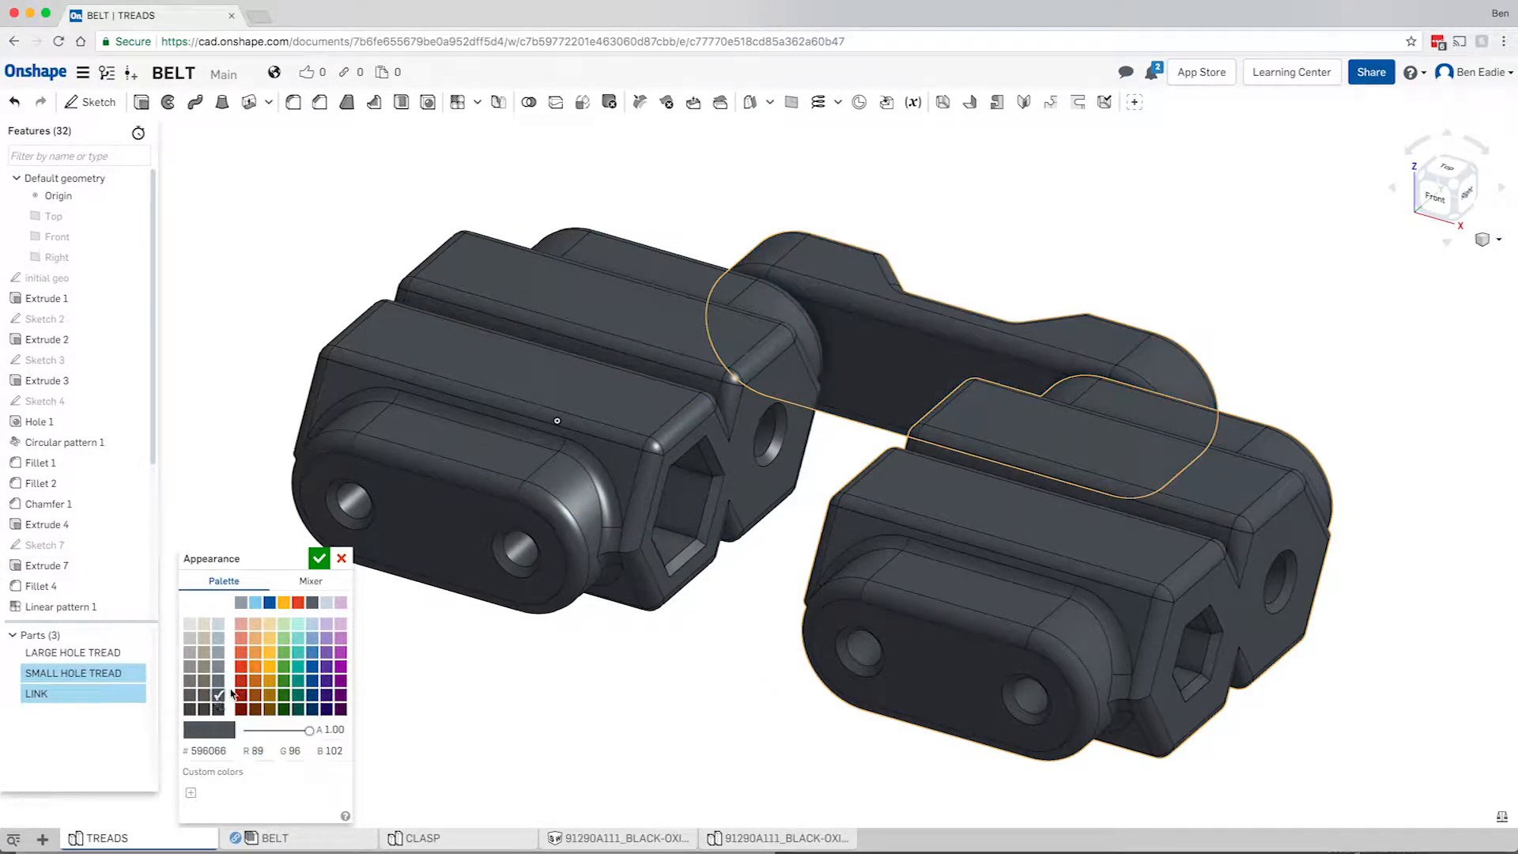
left_click(318, 559)
left_click(264, 465)
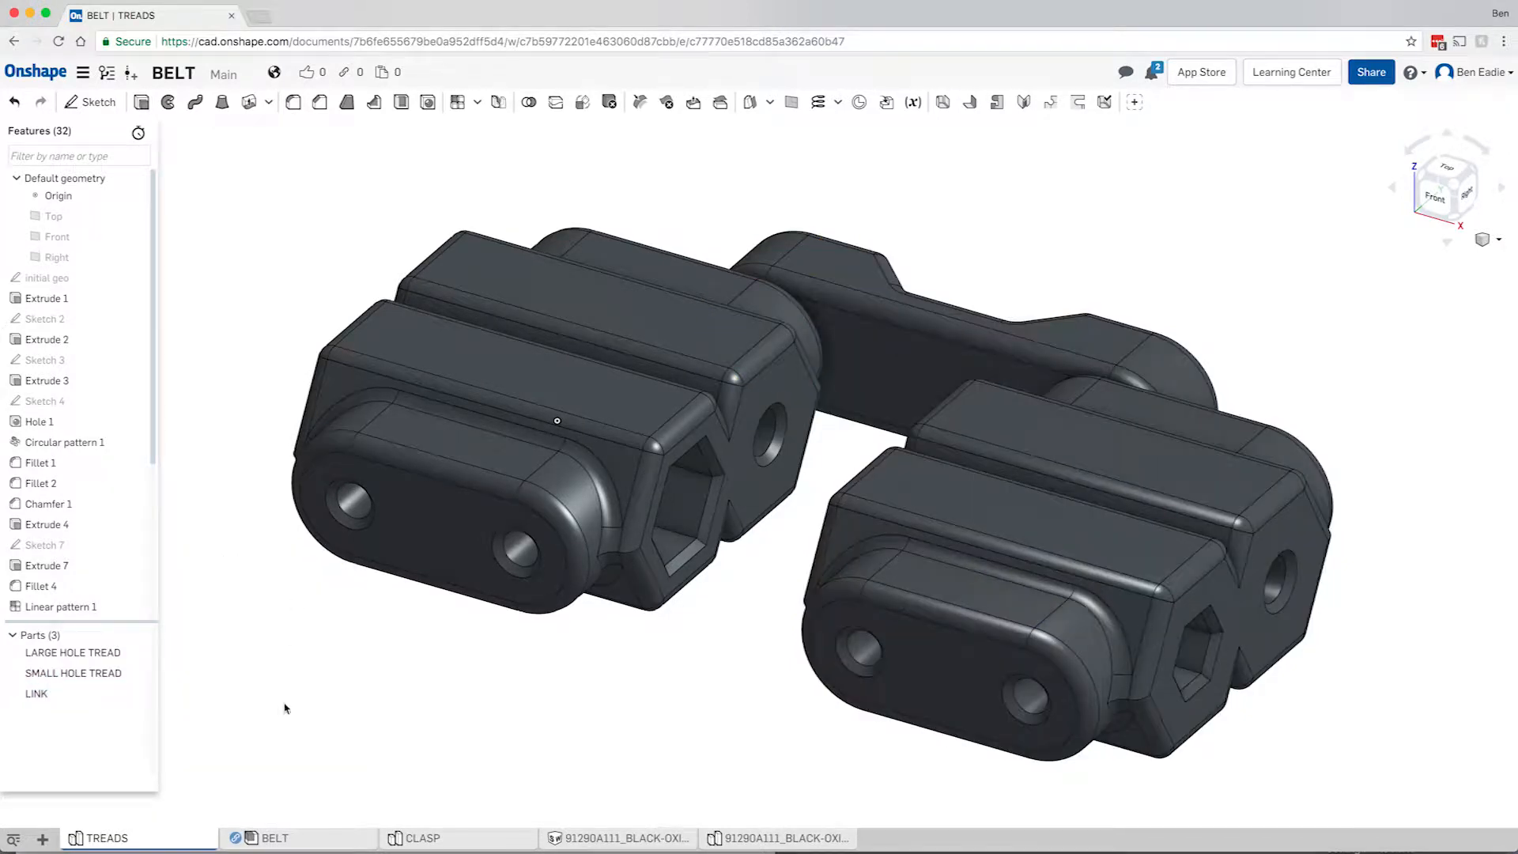
Step: Open the BELT assembly and look over the assembled tool belt
left_click(299, 840)
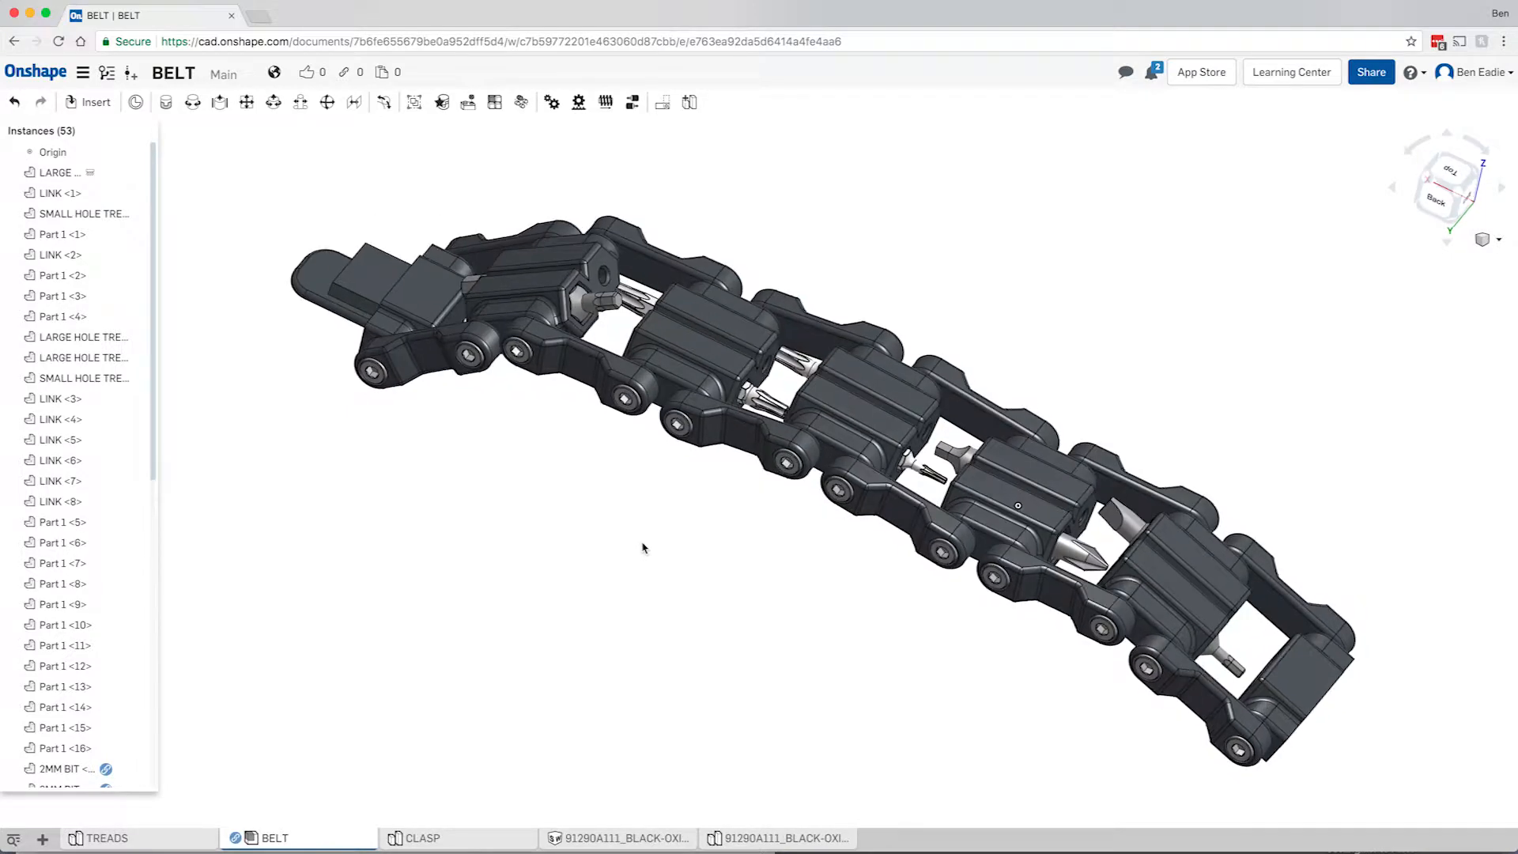
left_click_drag(690, 350, 711, 326)
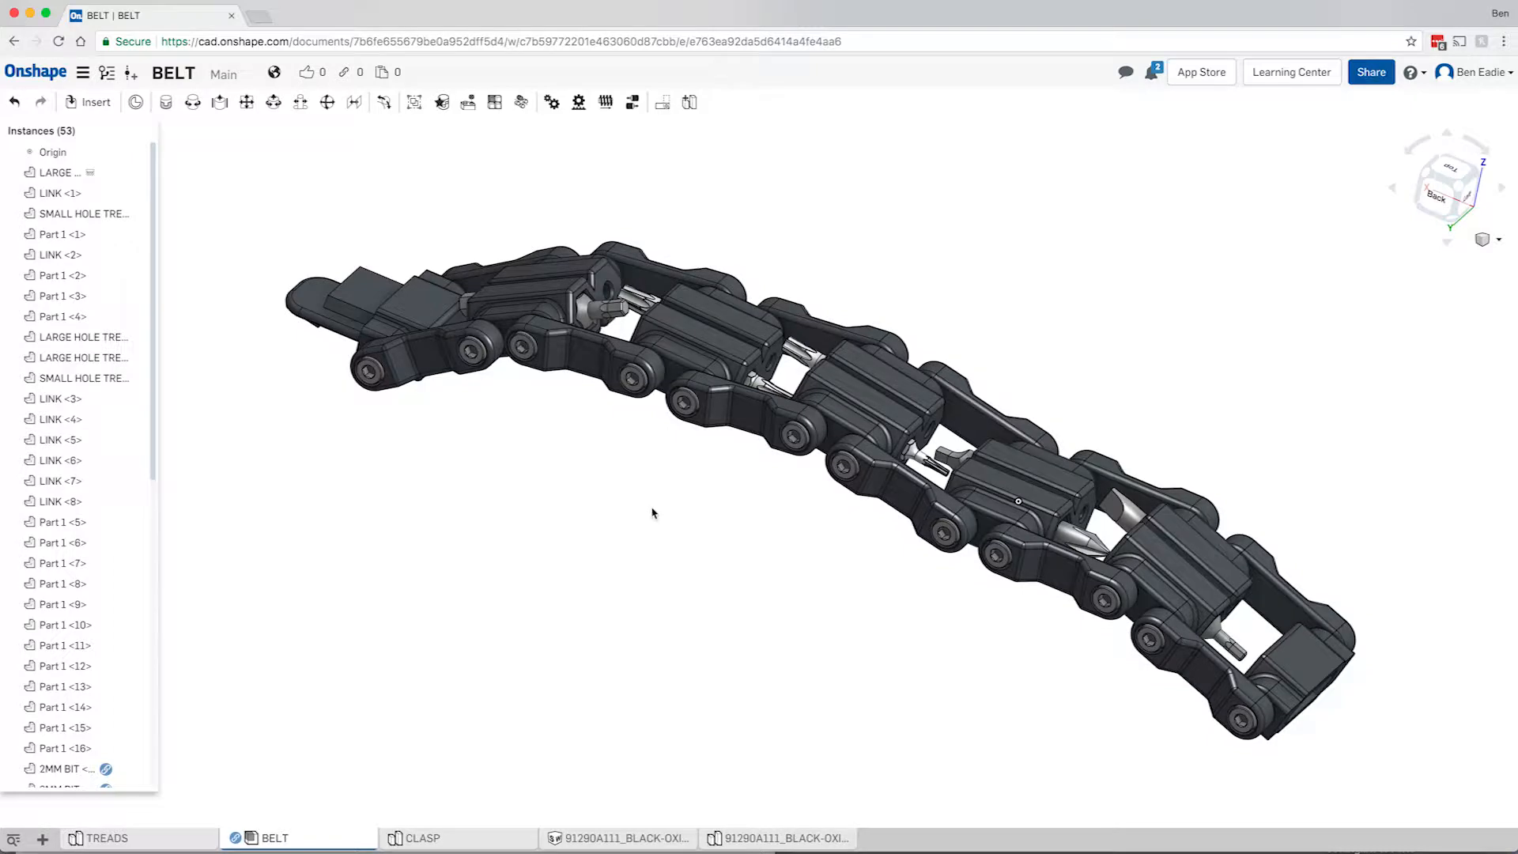
mouse_move(627, 529)
right_mouse_down()
mouse_move(662, 492)
mouse_move(615, 534)
mouse_move(620, 471)
mouse_move(625, 499)
mouse_move(682, 401)
mouse_move(707, 411)
mouse_move(674, 506)
right_mouse_up()
Step: Start an export of the LARGE HOLE TREAD part from TREADS and choose the STL format
left_click(179, 844)
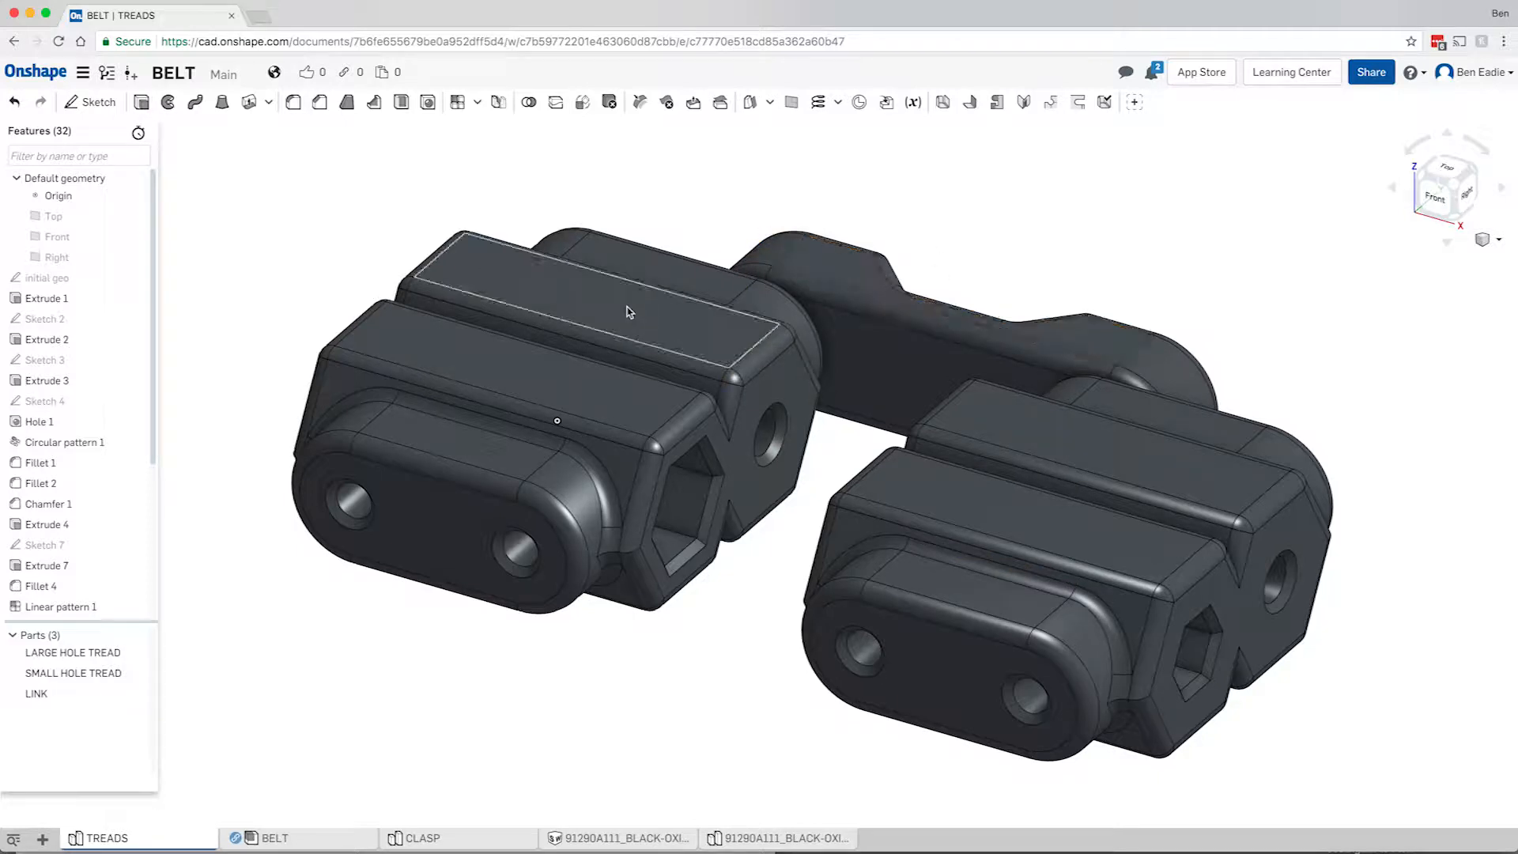
left_click(51, 658)
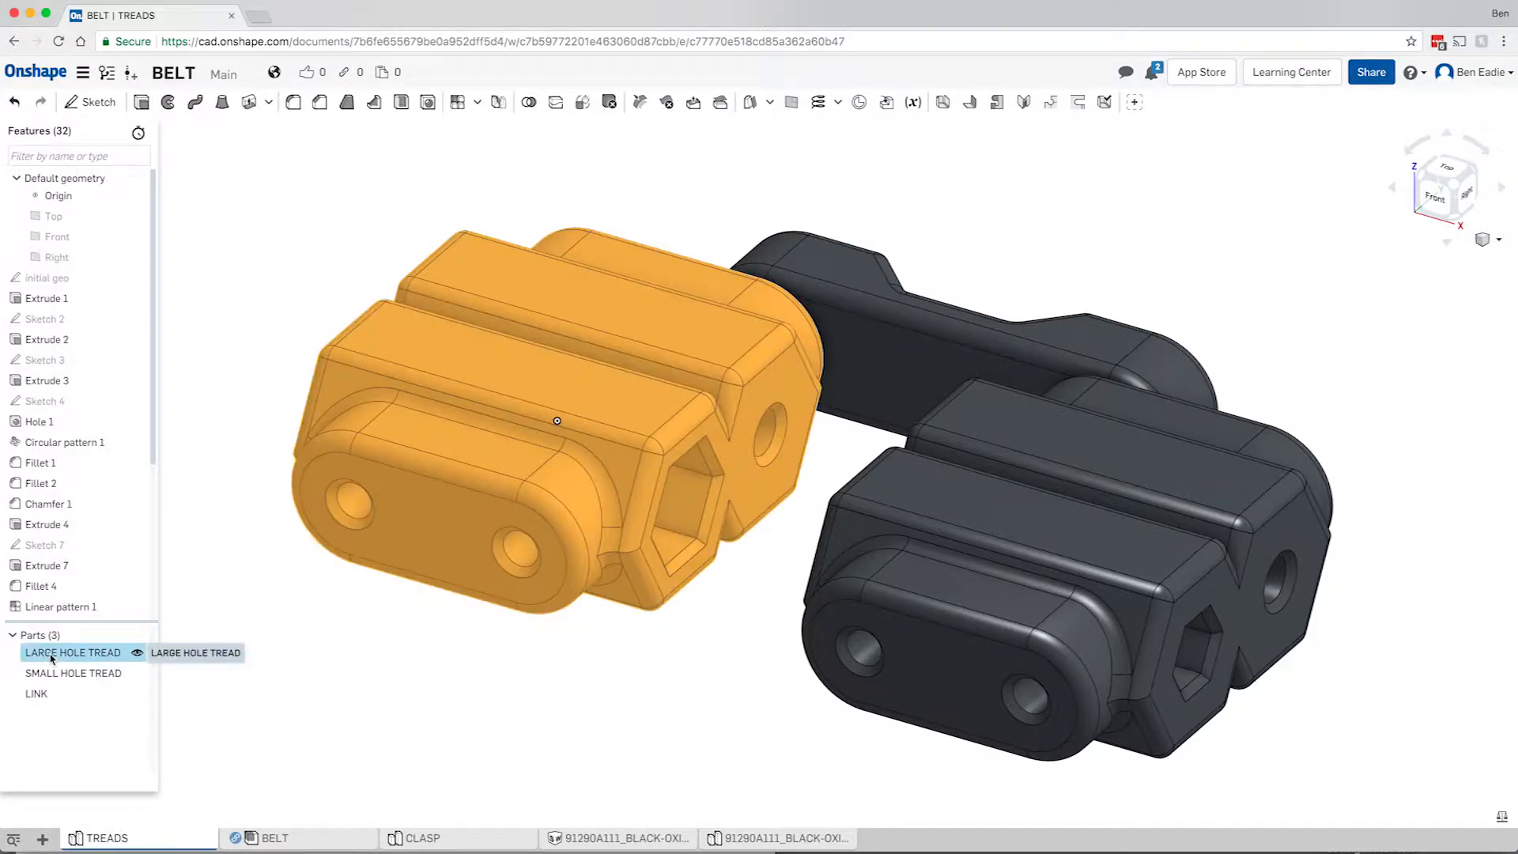
right_click(52, 657)
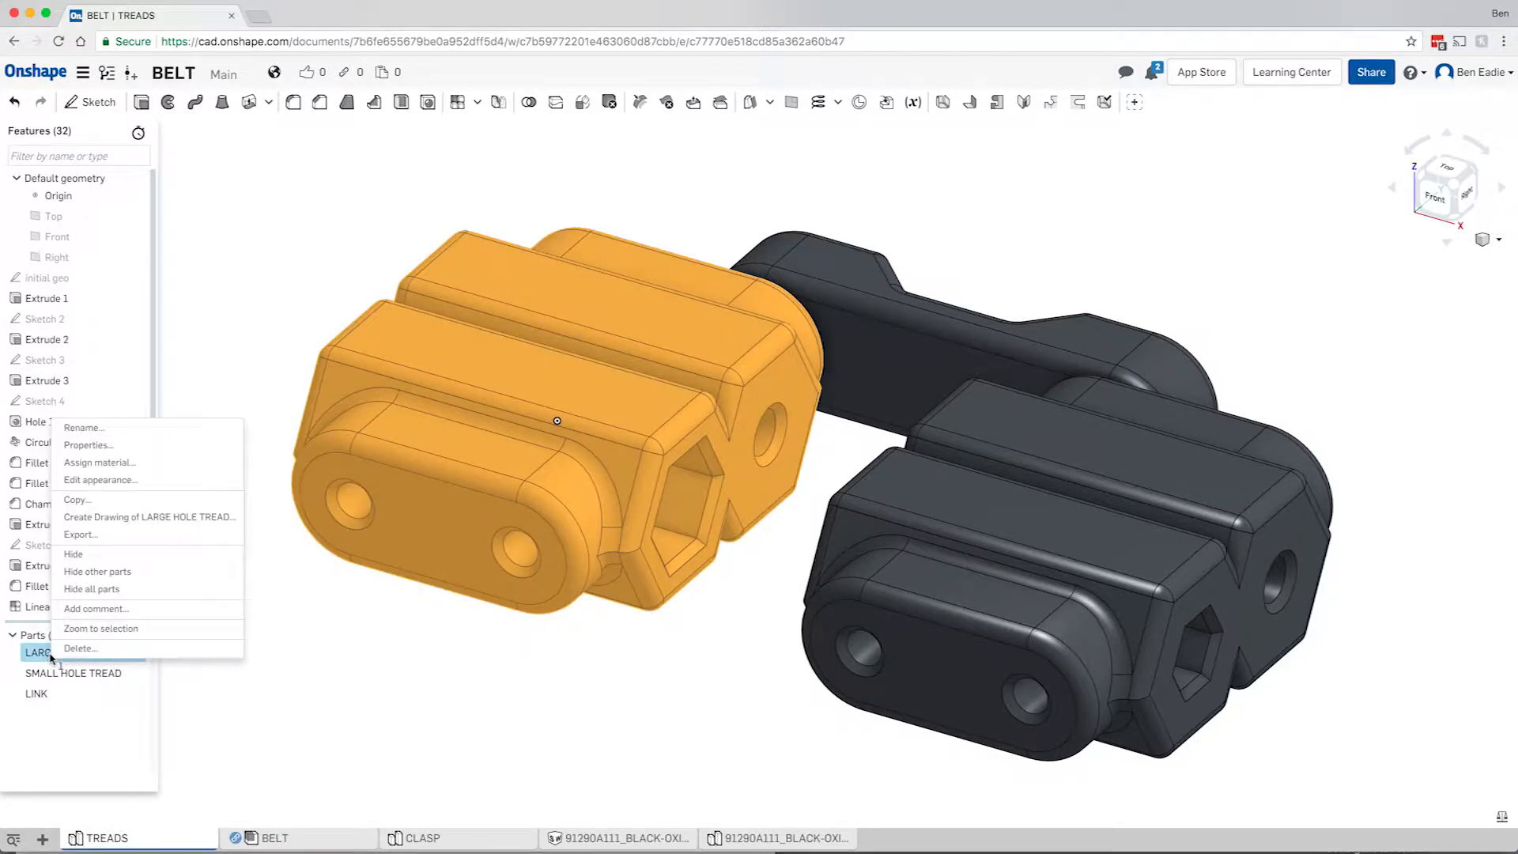
left_click(79, 535)
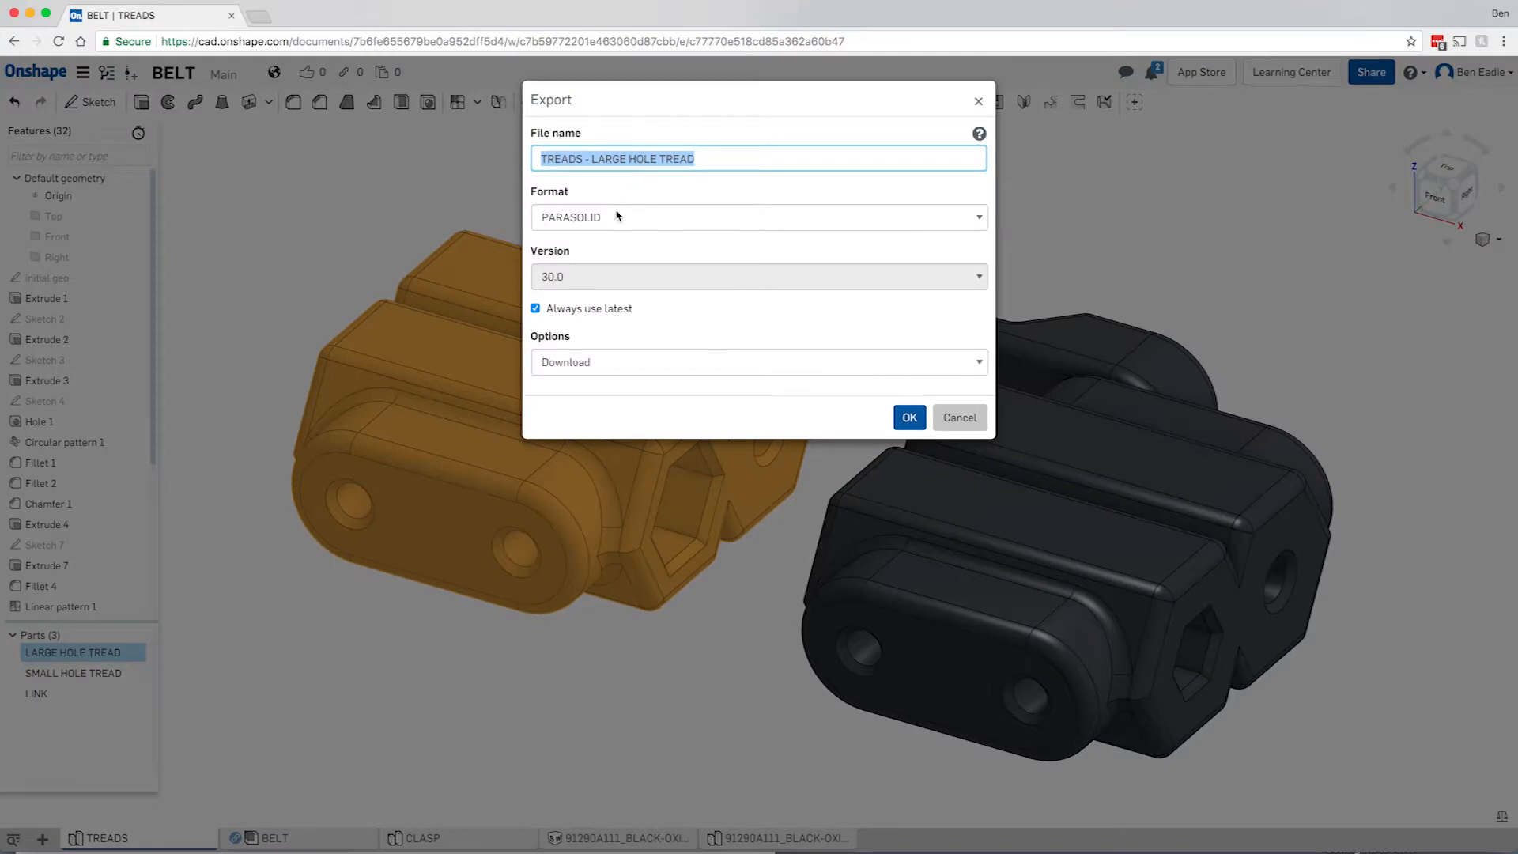
left_click(618, 217)
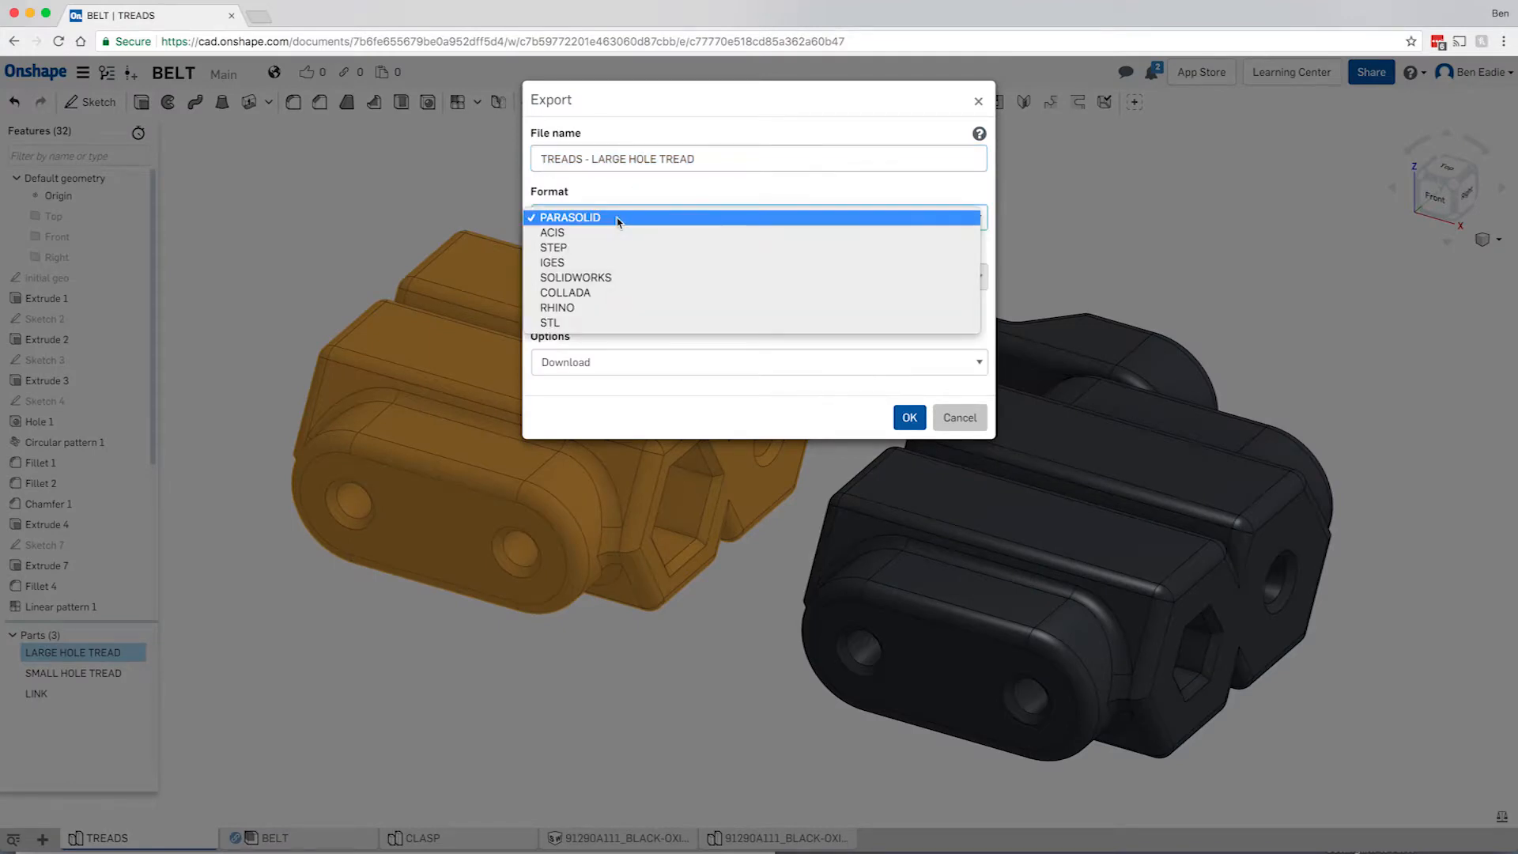
left_click(567, 324)
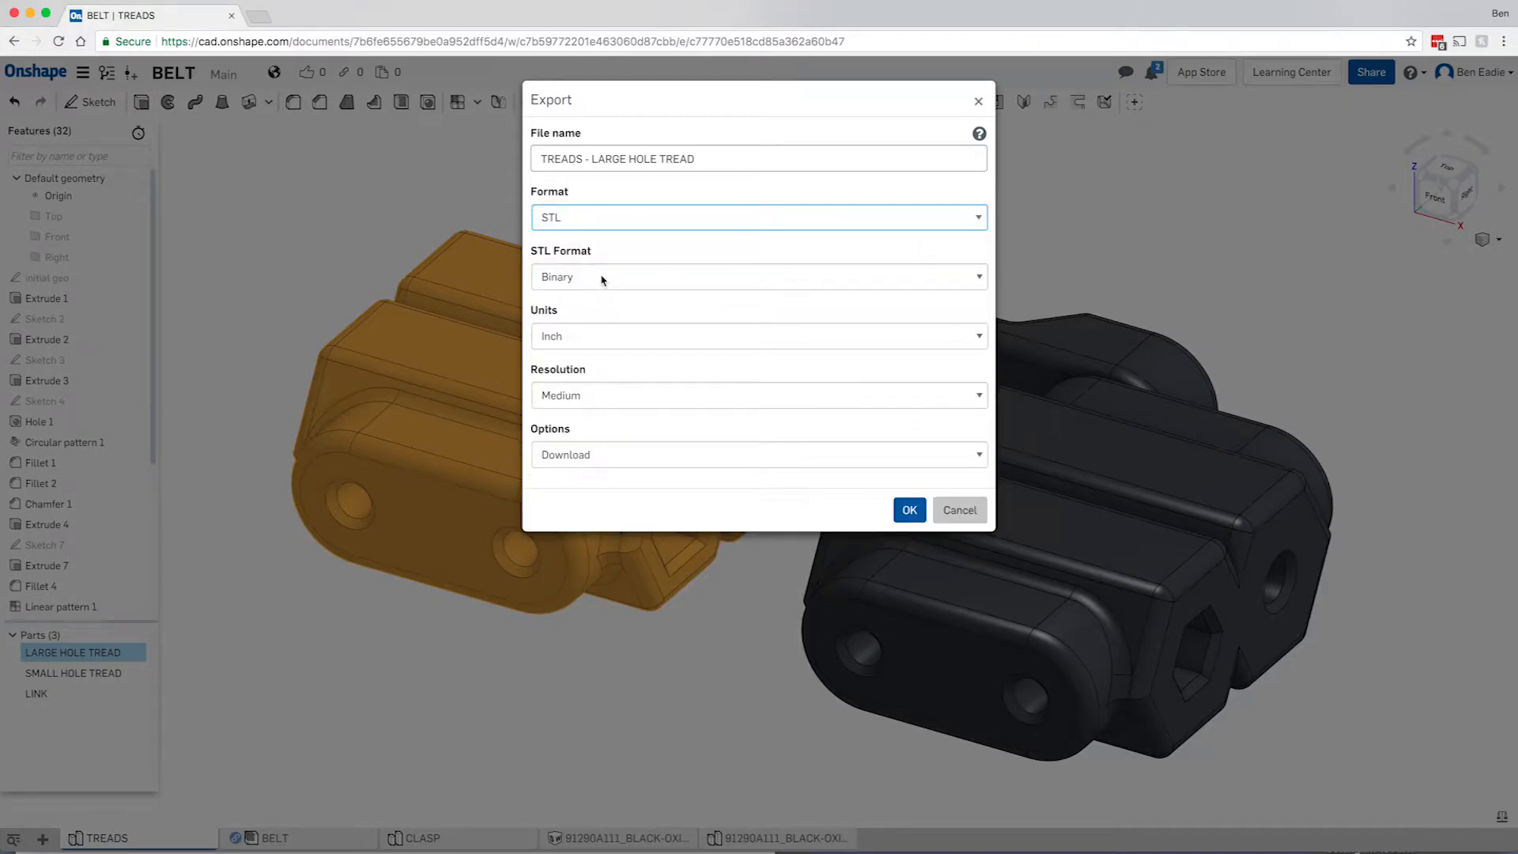
Step: Export the LARGE HOLE TREAD STL in millimeters at Fine resolution, storing the file in a new tab
left_click(579, 340)
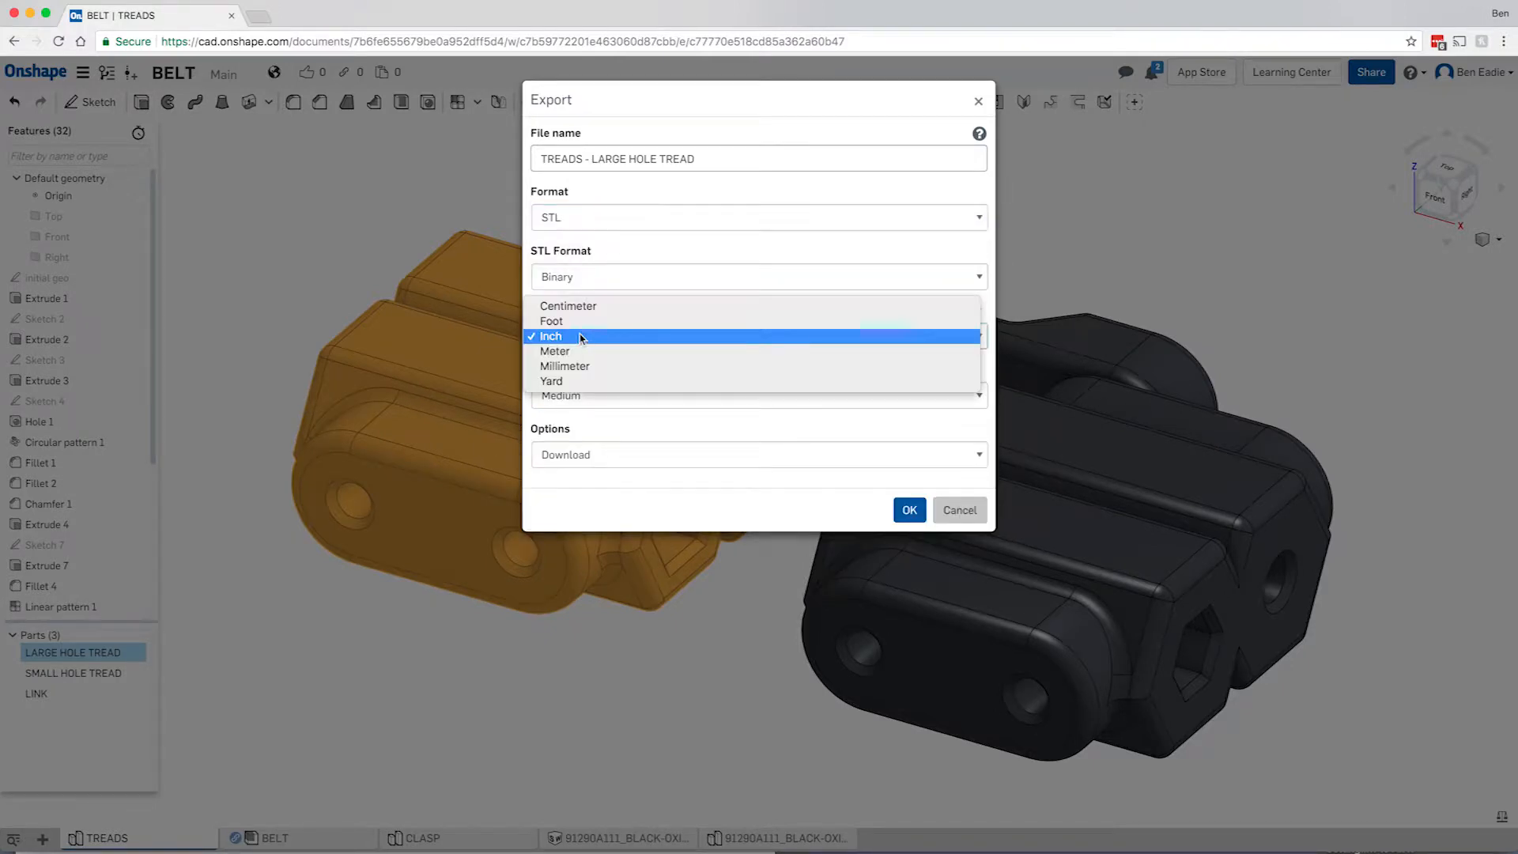
left_click(576, 368)
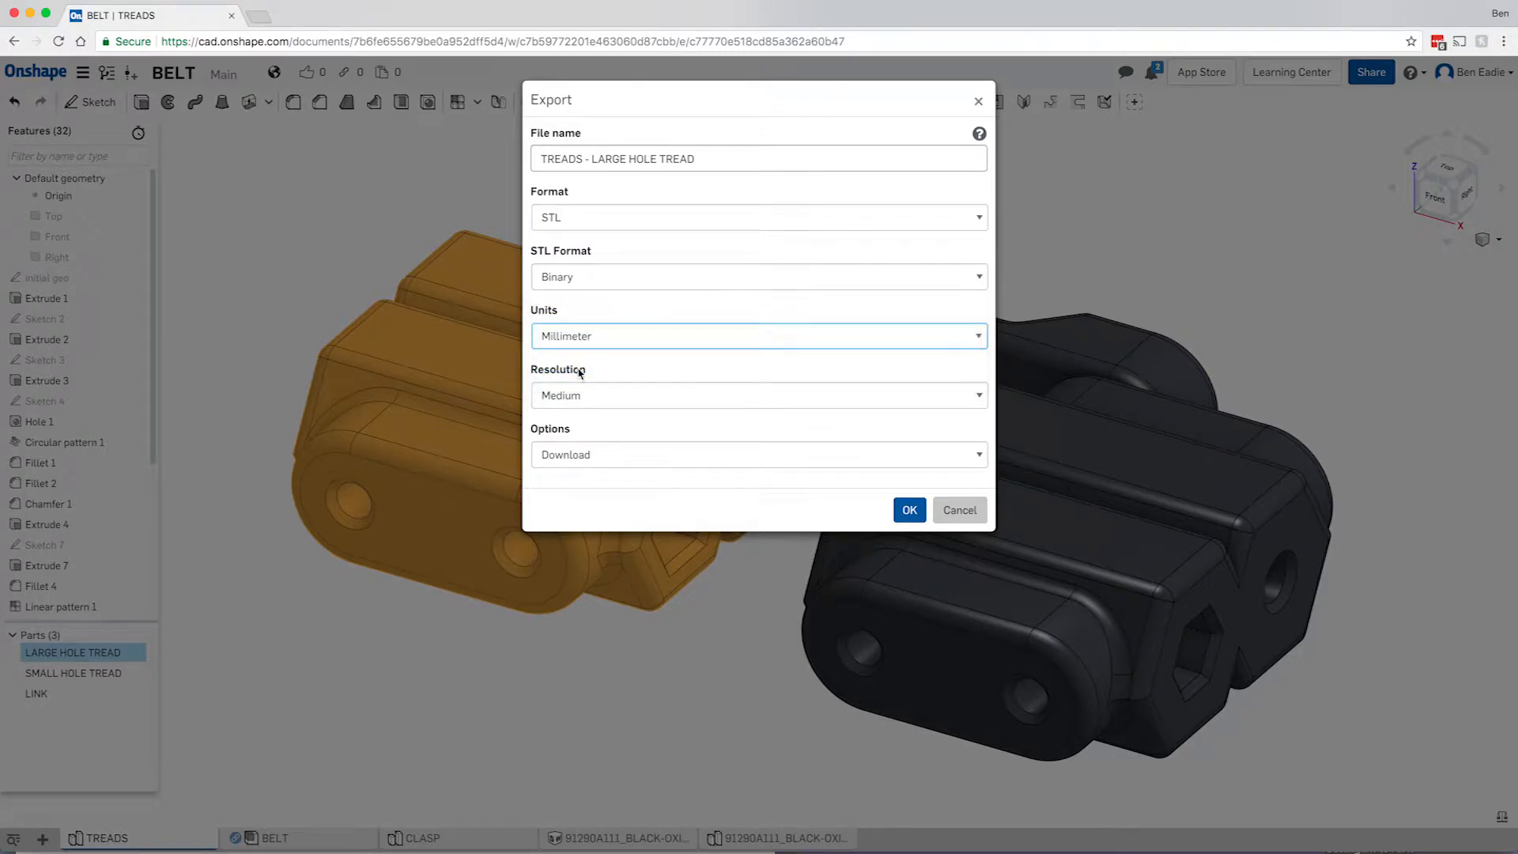
left_click(608, 400)
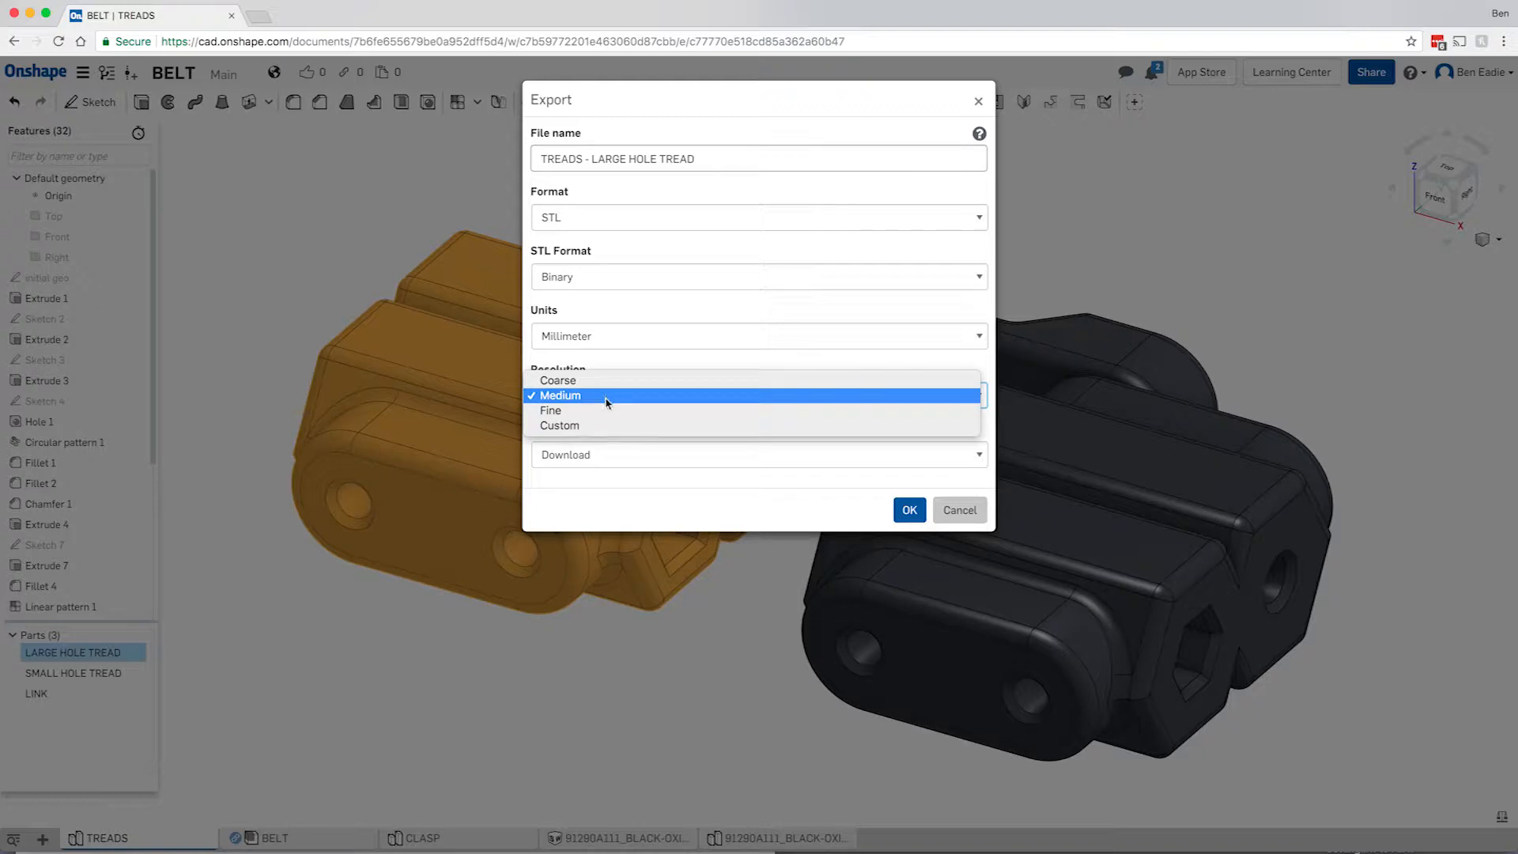
left_click(608, 412)
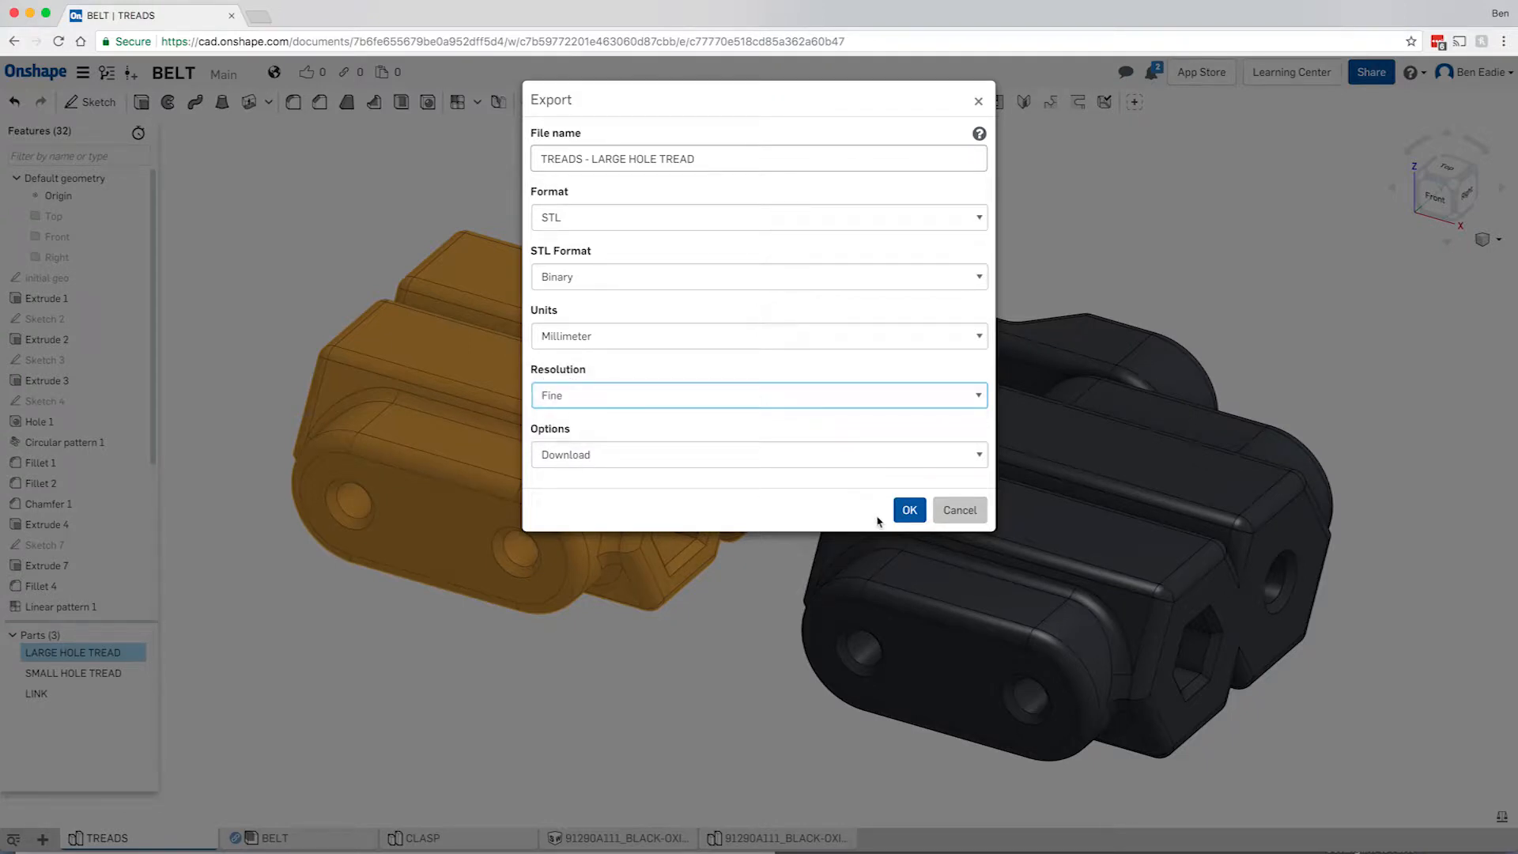
left_click(788, 457)
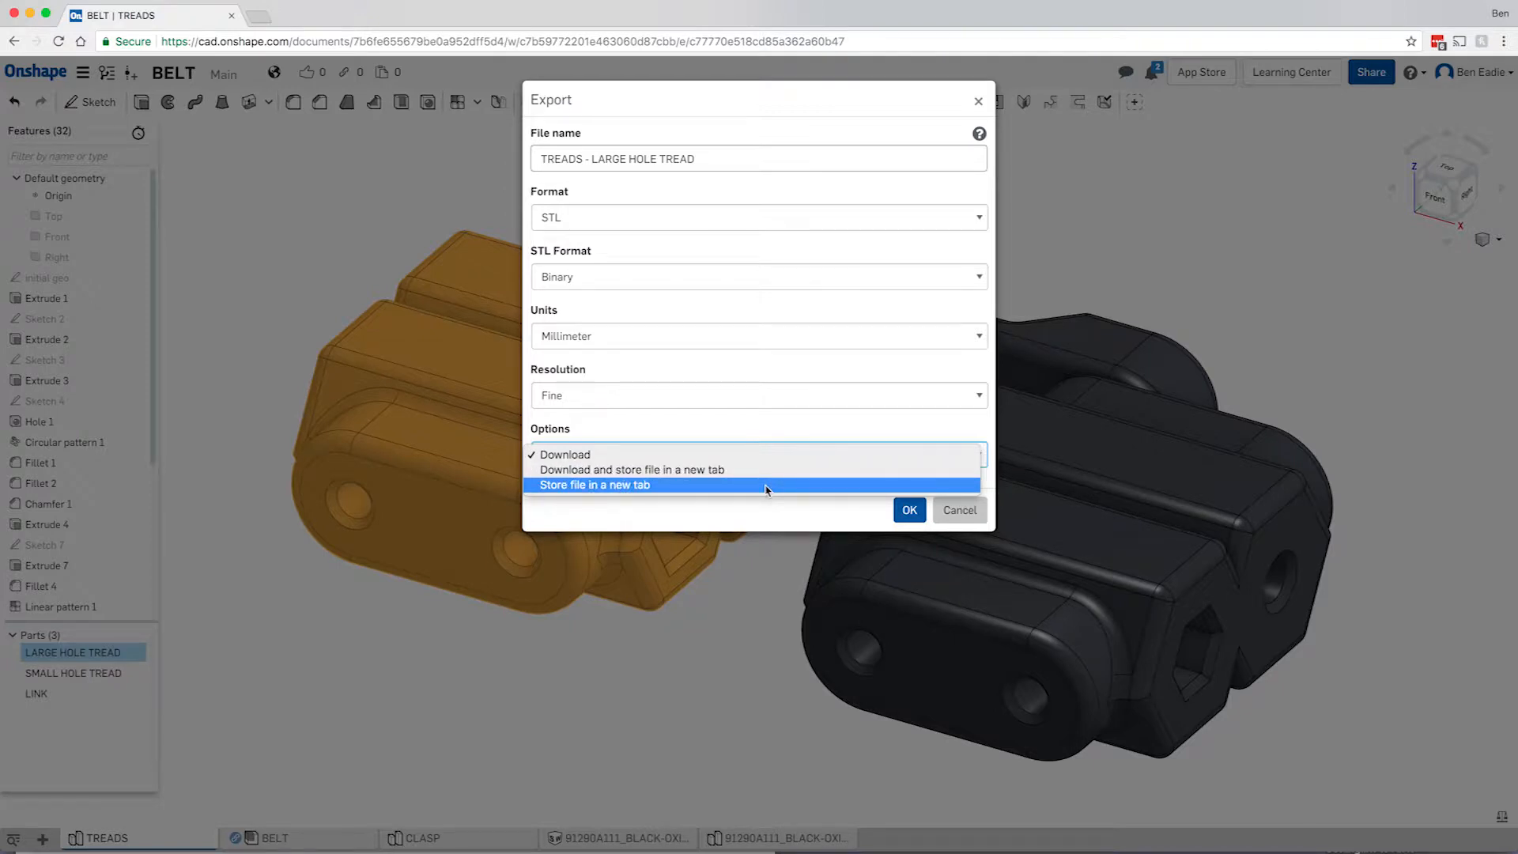
left_click(766, 485)
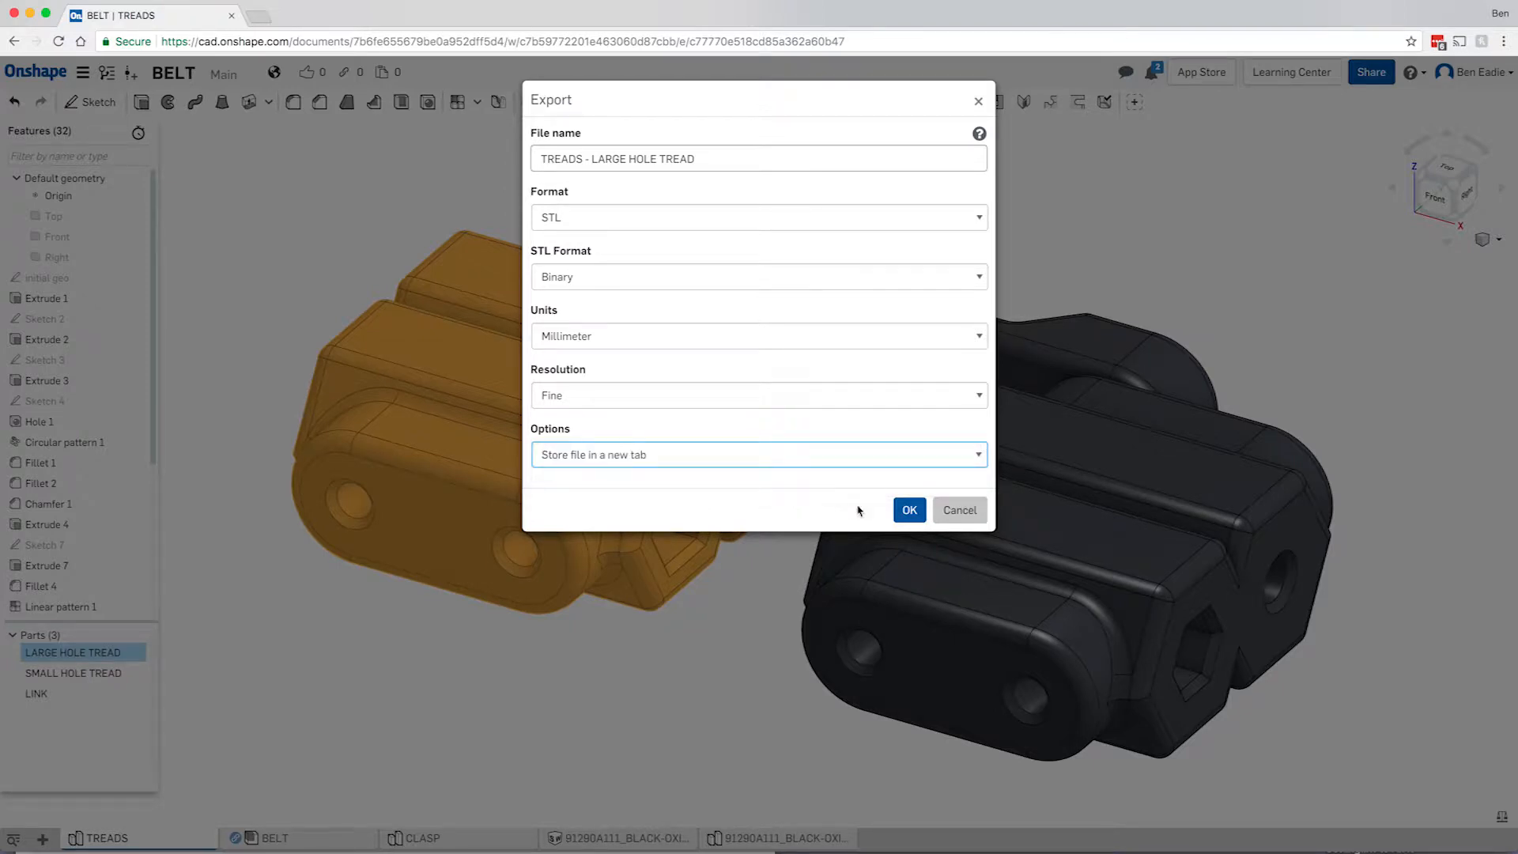
left_click(909, 510)
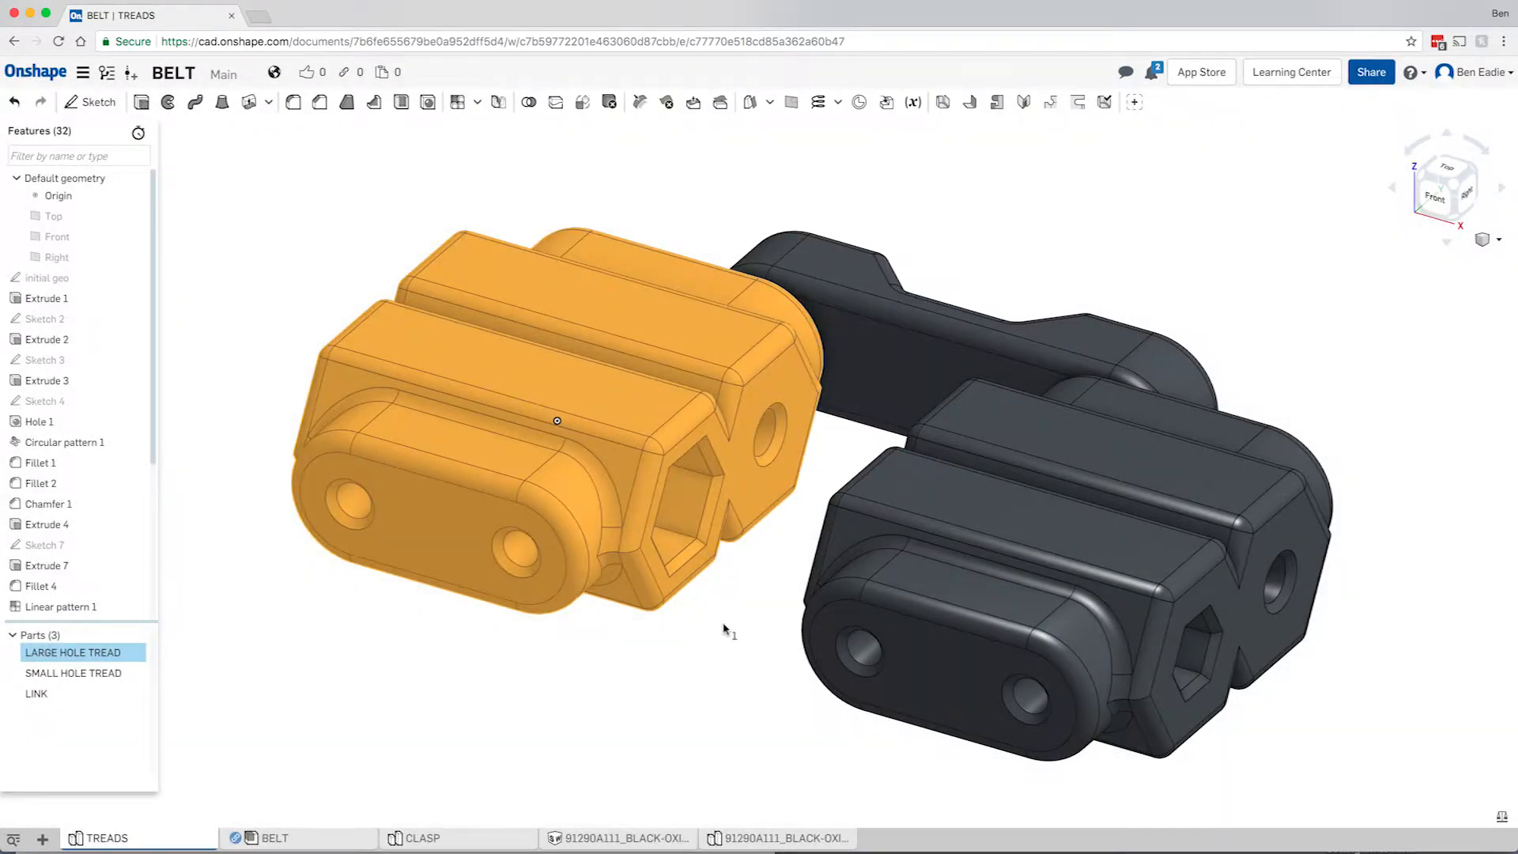
left_click(305, 747)
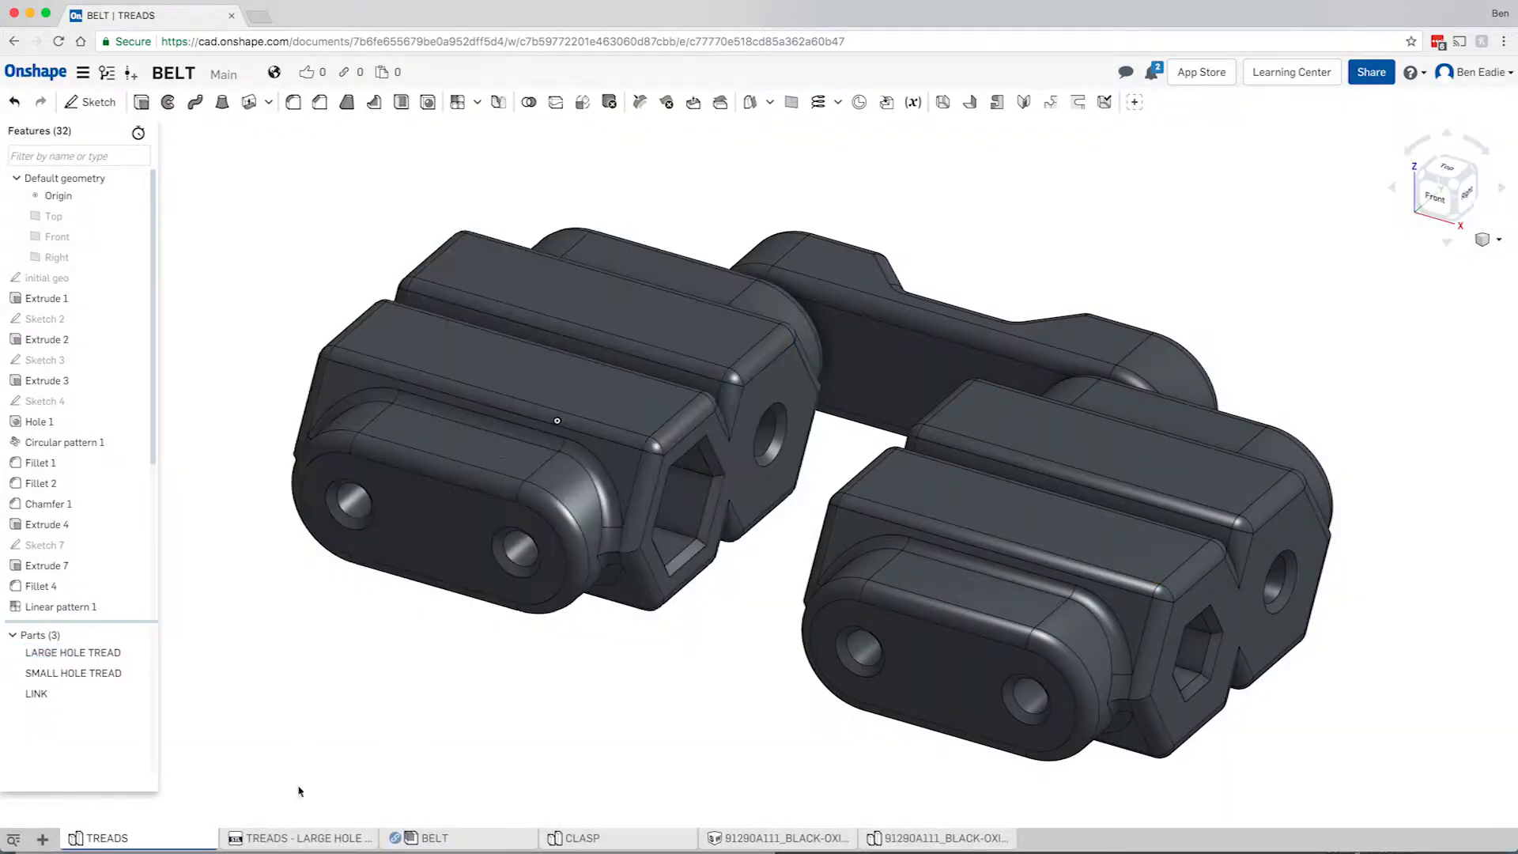
Step: Download the stored TREADS - LARGE HOLE TREAD.stl file from its document tab
left_click(279, 840)
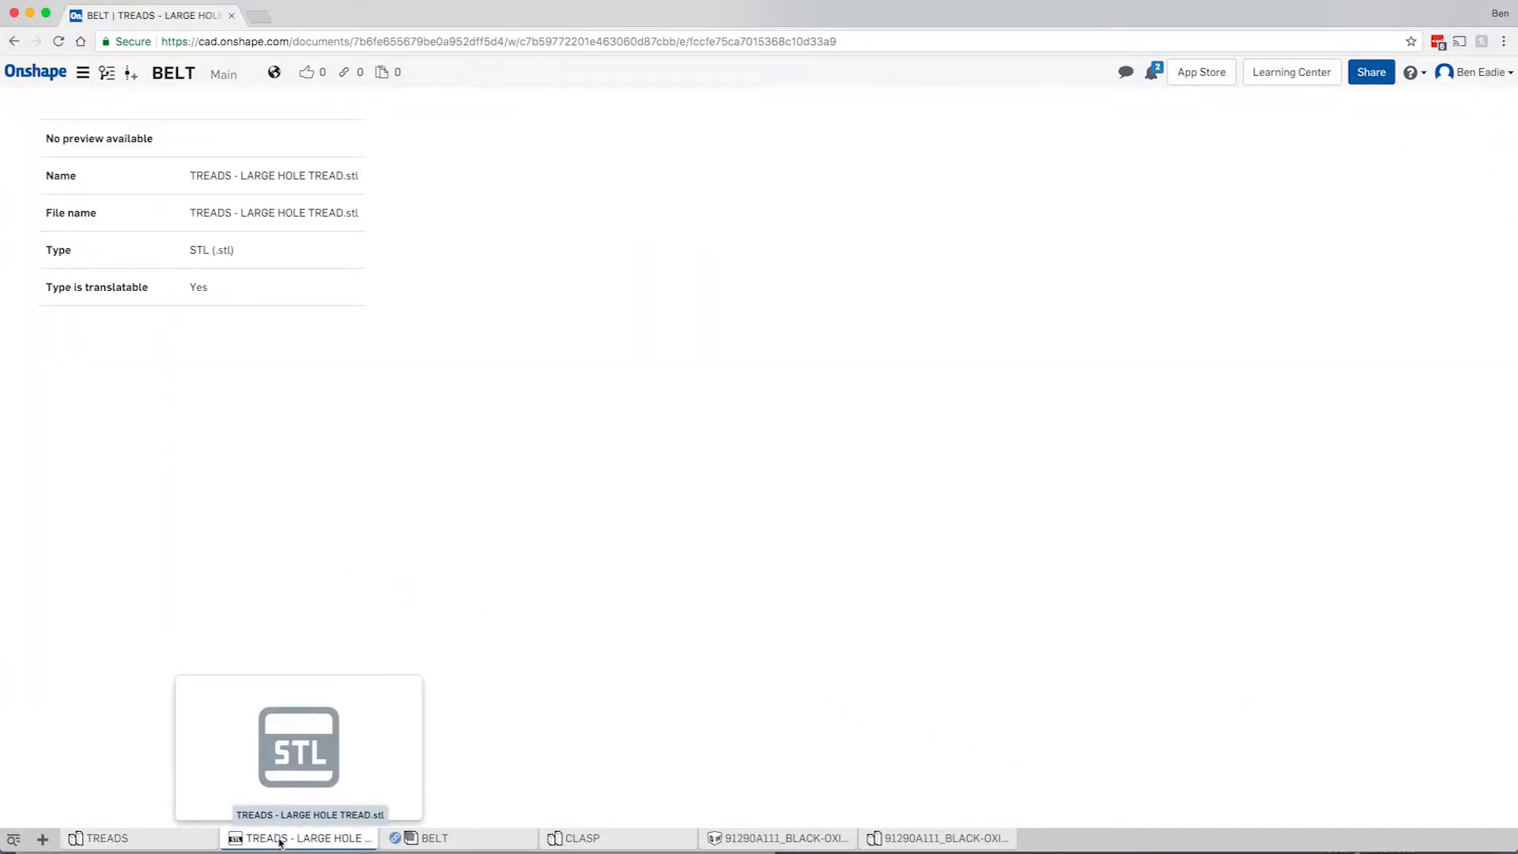
right_click(280, 841)
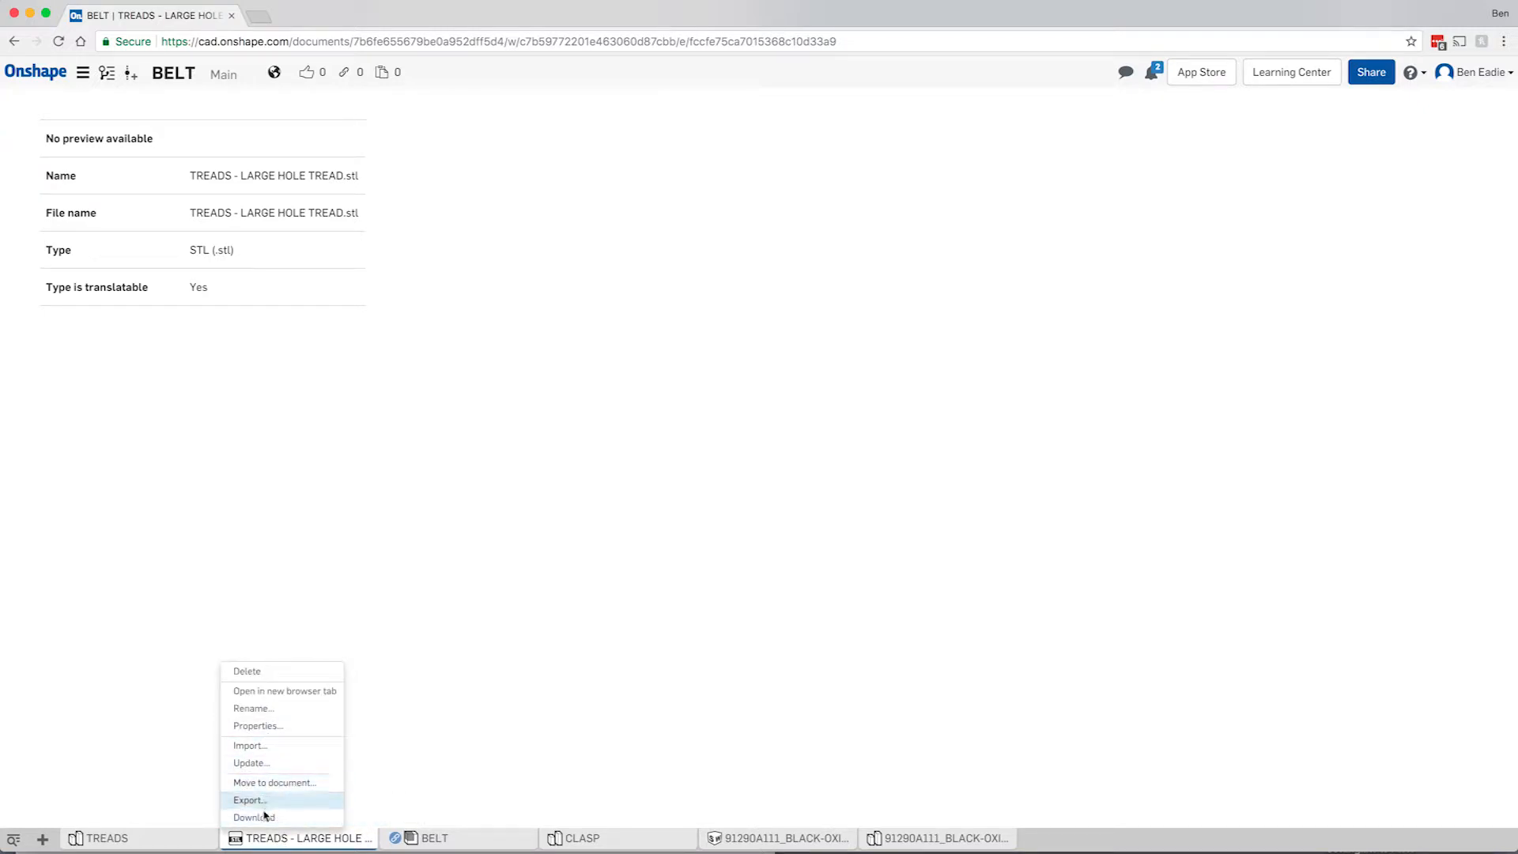
left_click(264, 818)
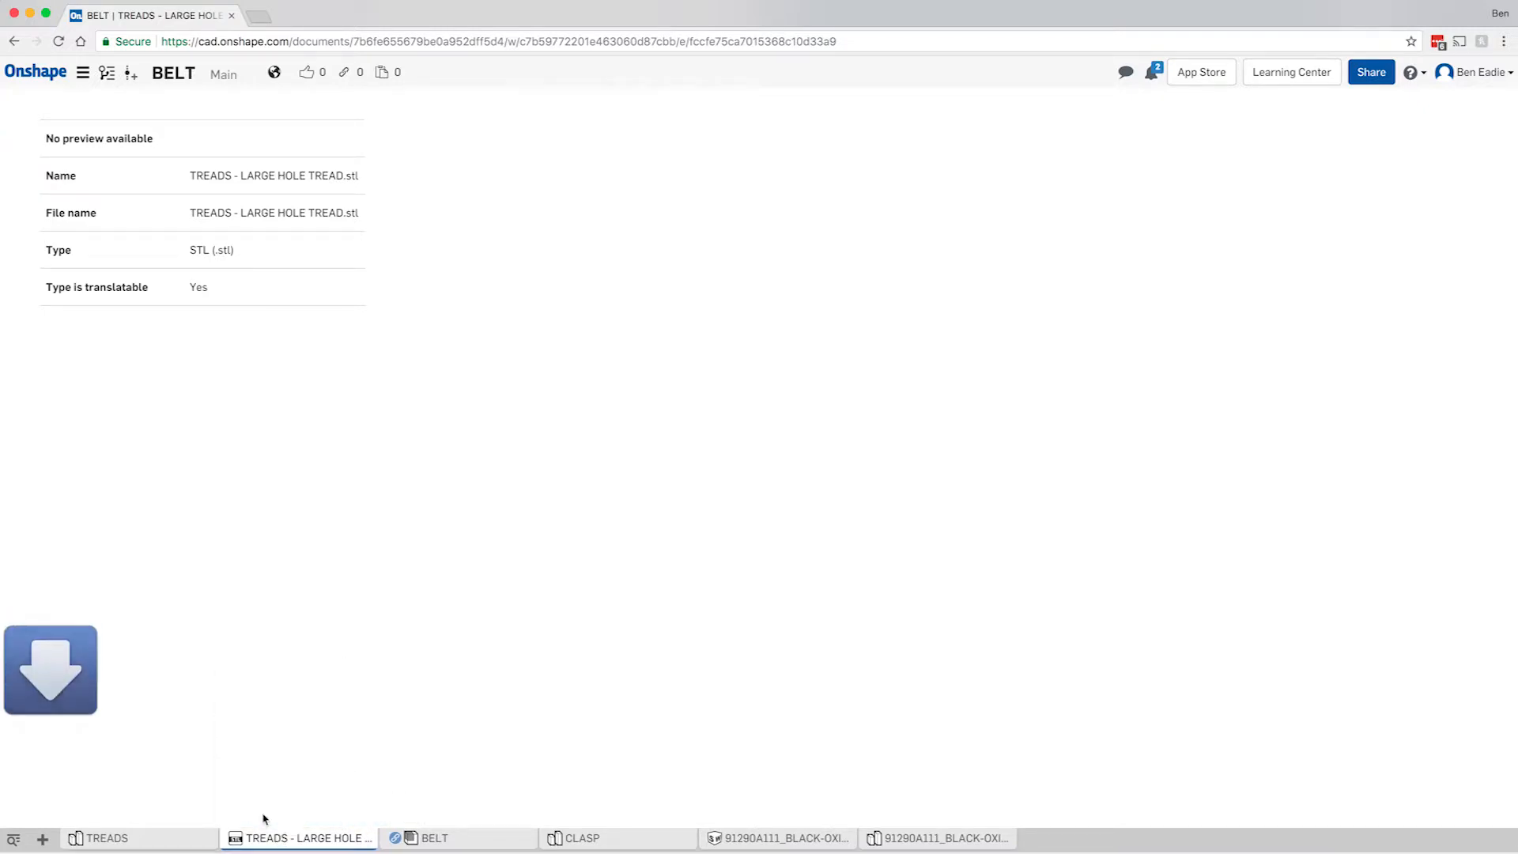
Step: Export the SMALL HOLE TREAD part as a binary STL in millimeters at Fine resolution, delivered as a direct download
left_click(169, 840)
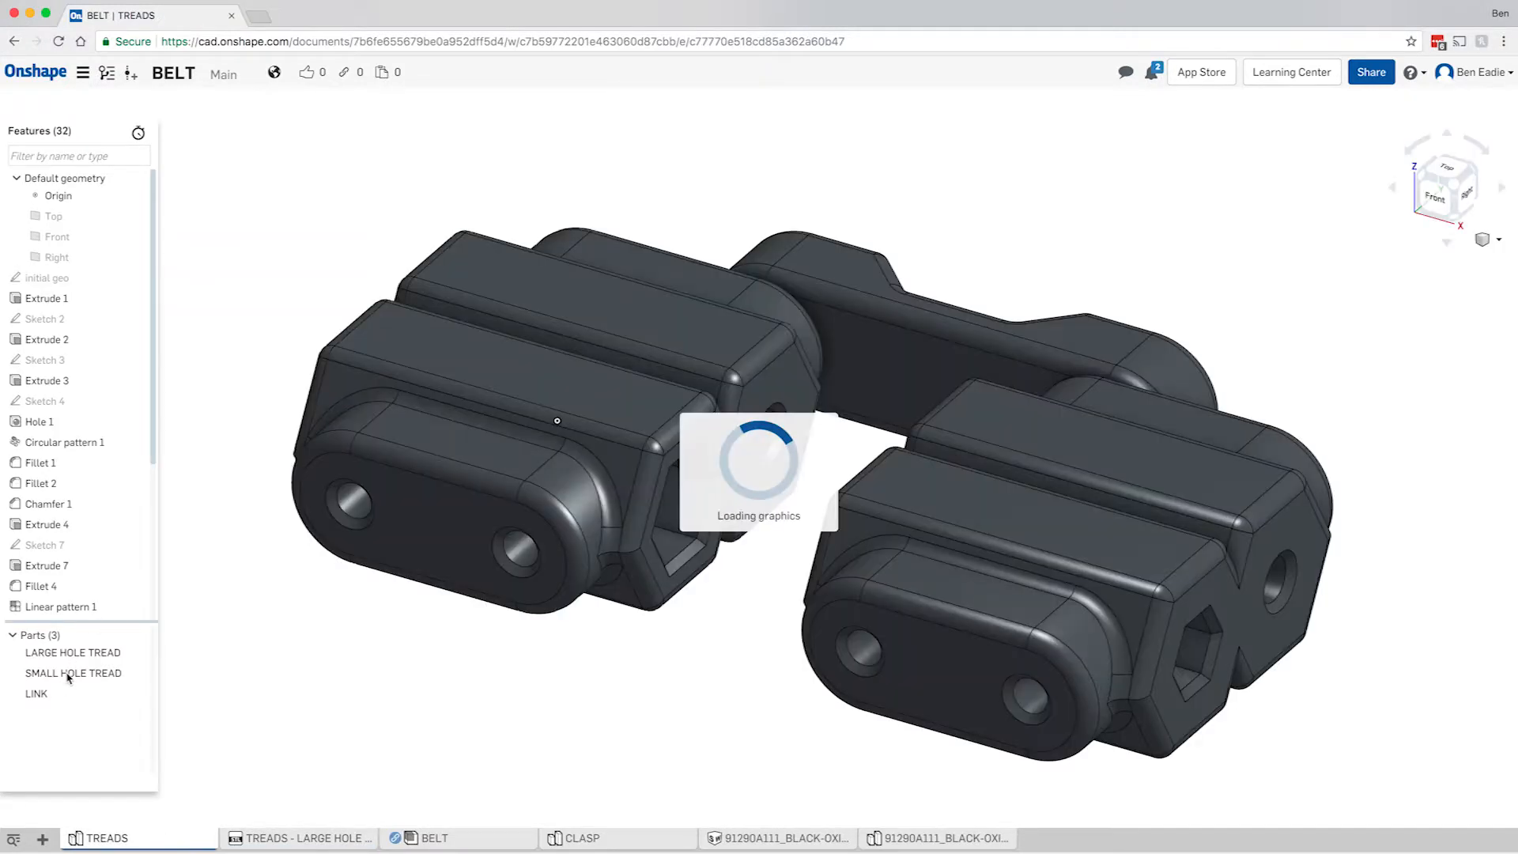
right_click(67, 673)
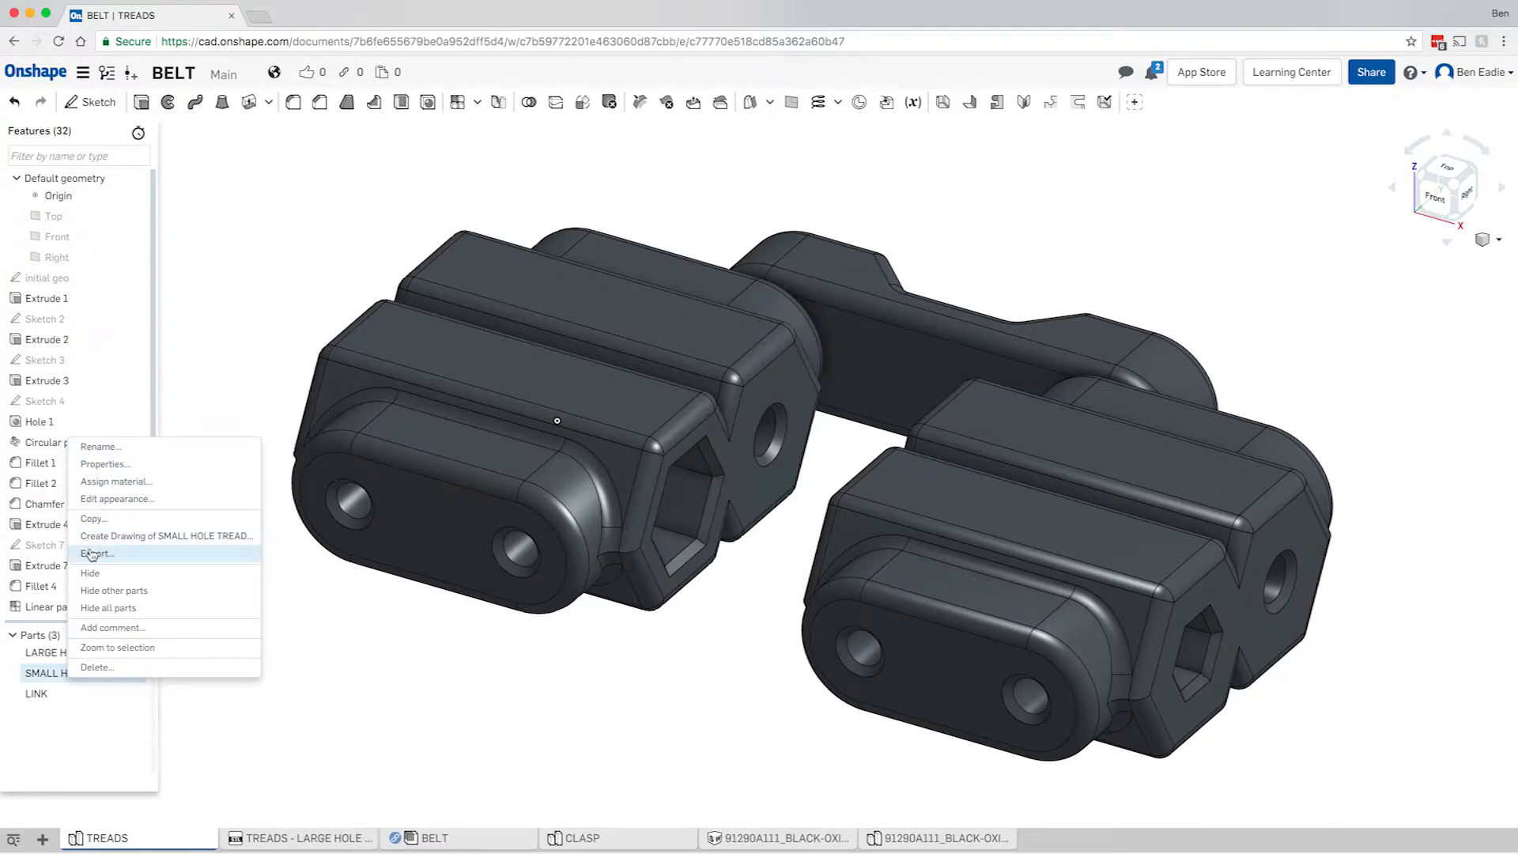
left_click(470, 677)
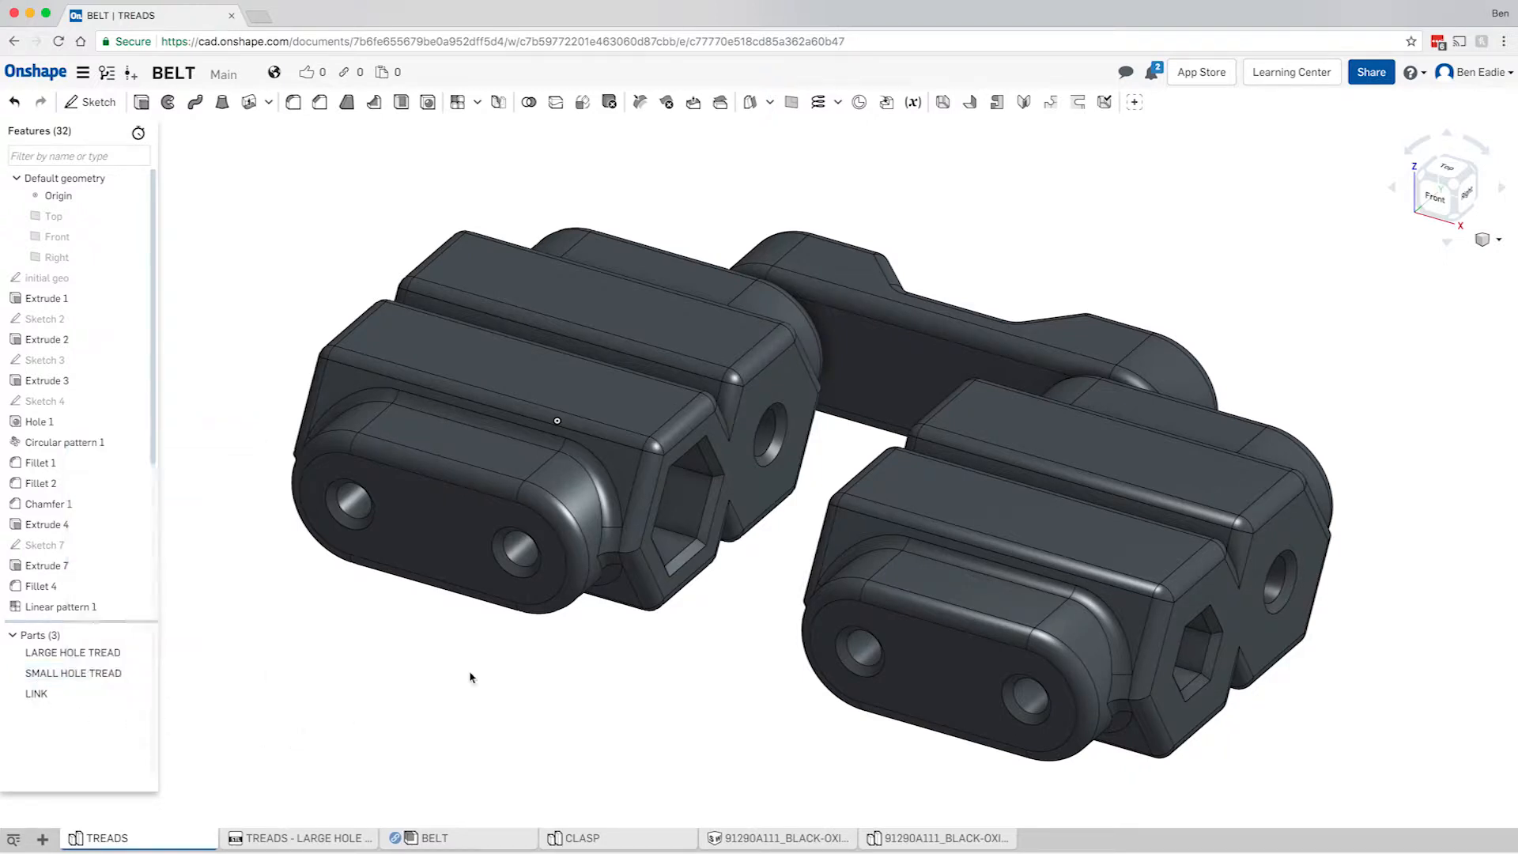
right_click(979, 522)
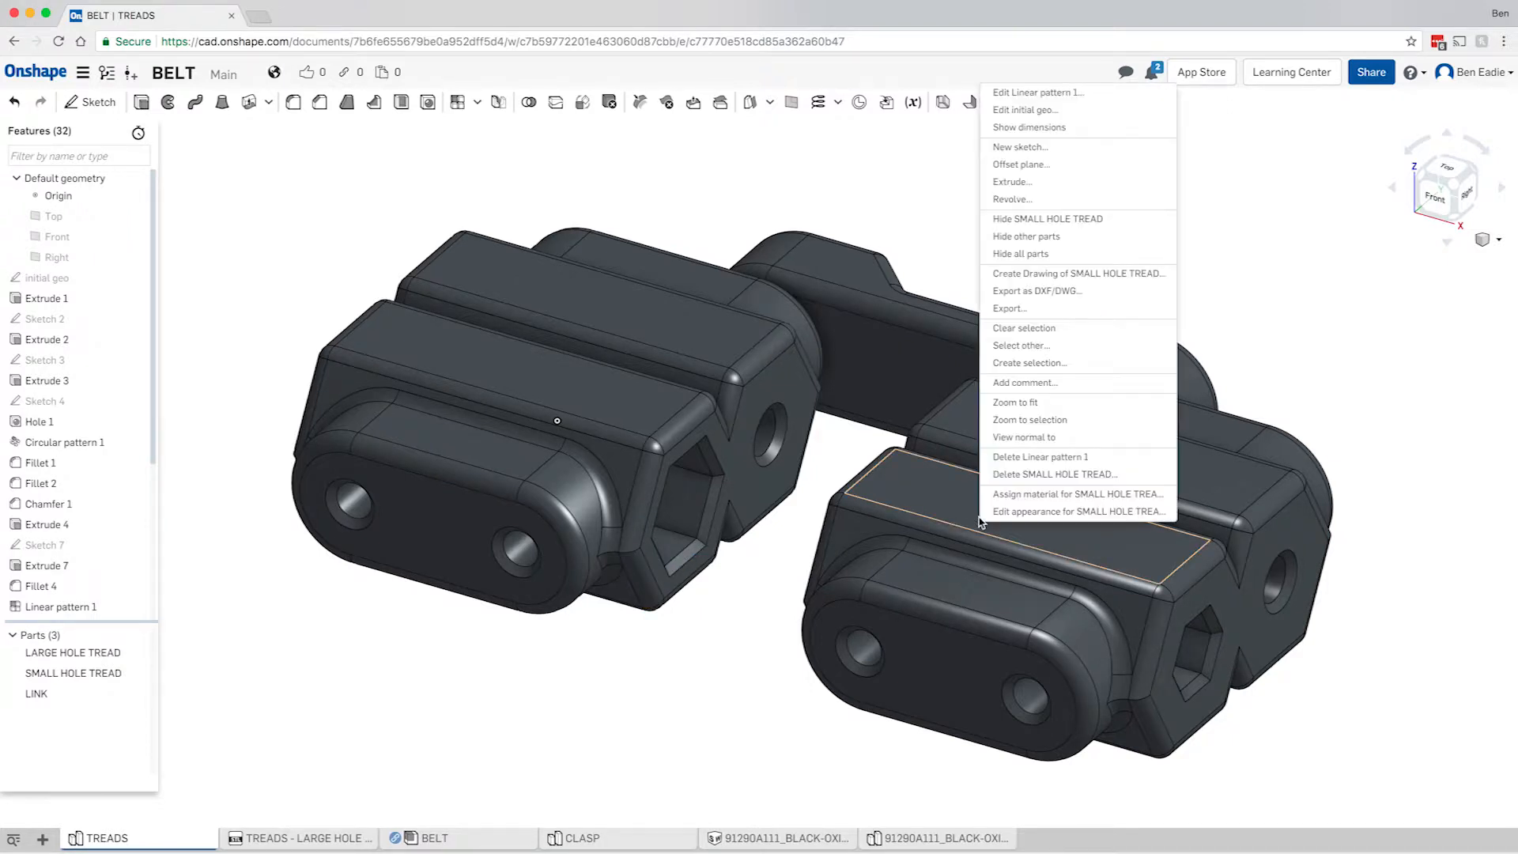
left_click(1011, 309)
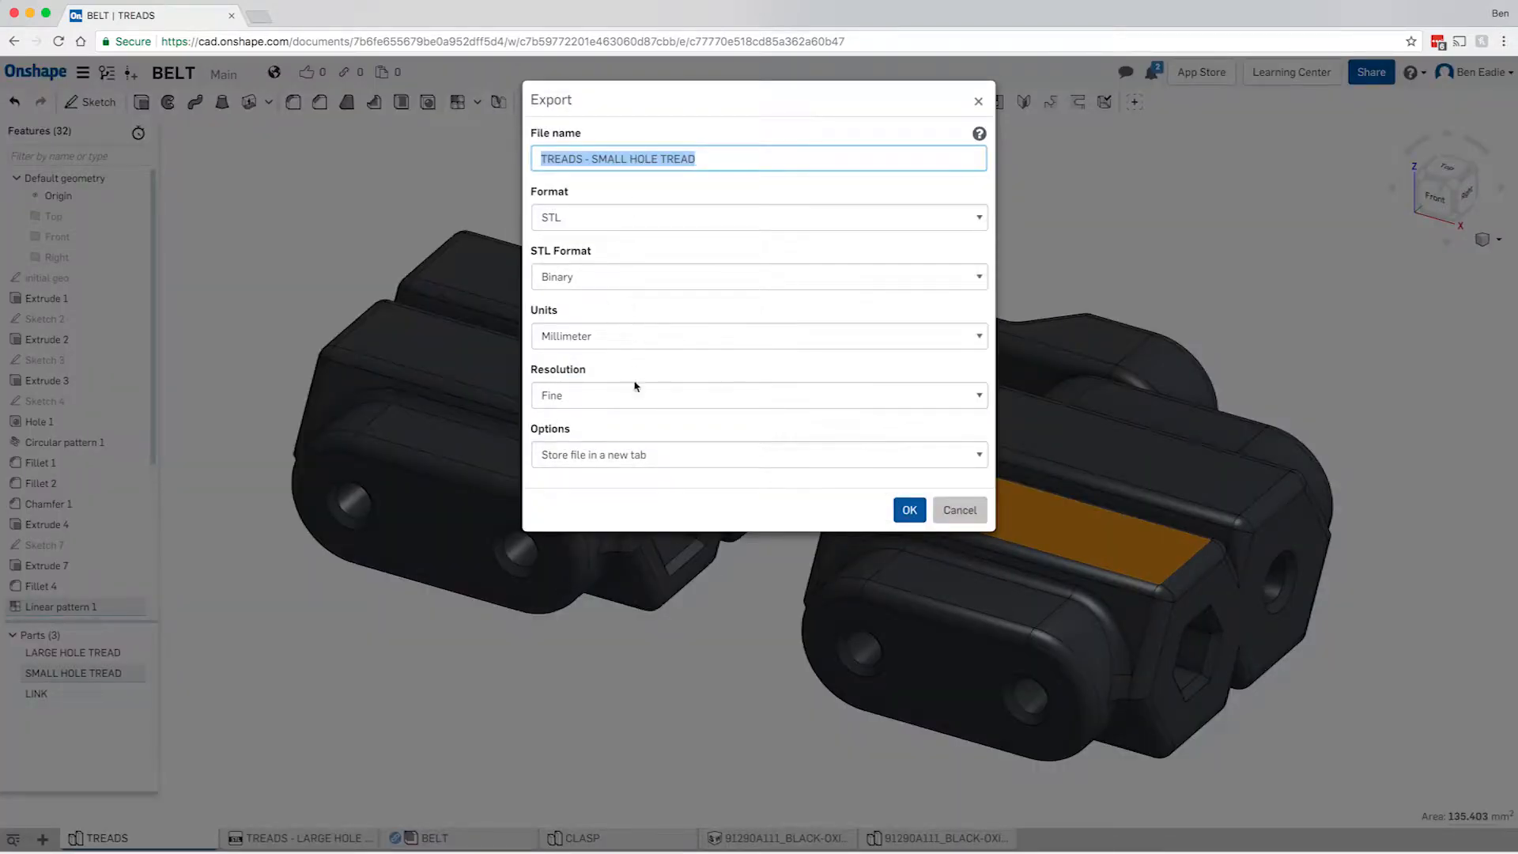
left_click(800, 453)
left_click(735, 426)
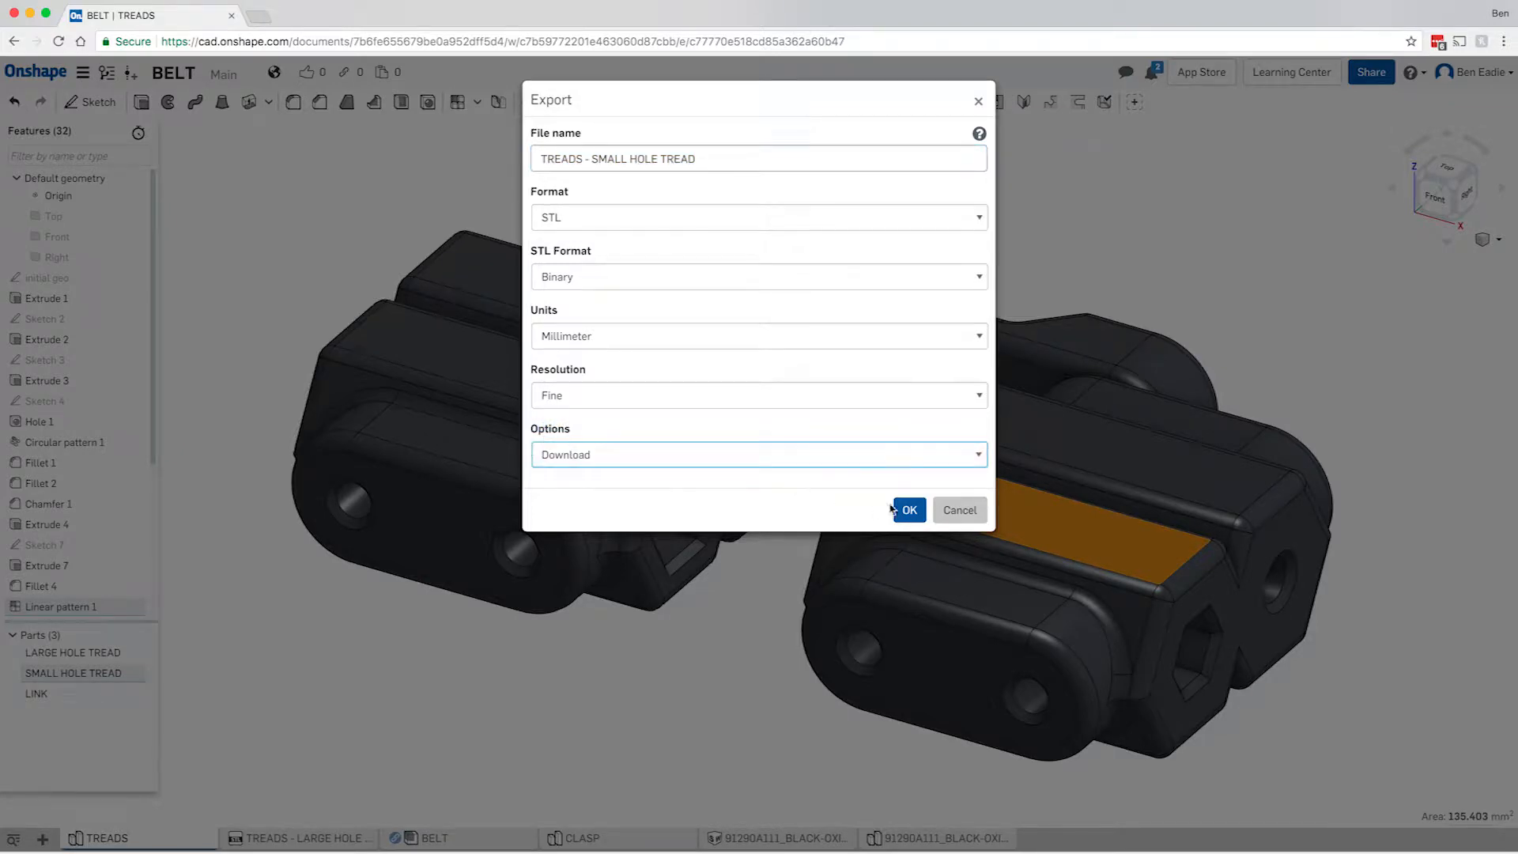
left_click(910, 509)
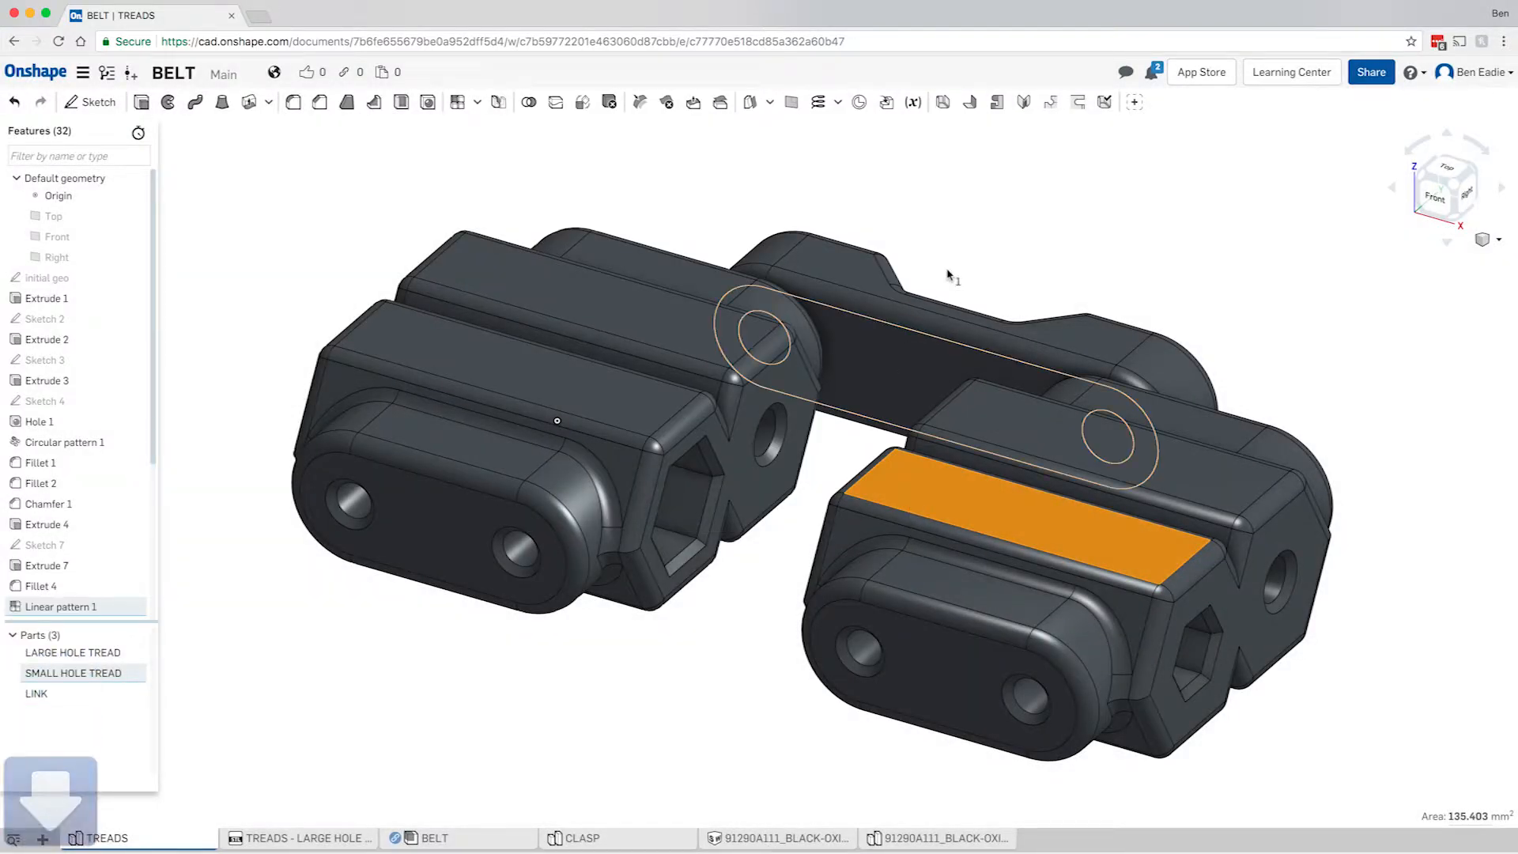
Step: Export the LINK part as a direct download
right_click(875, 351)
left_click(874, 351)
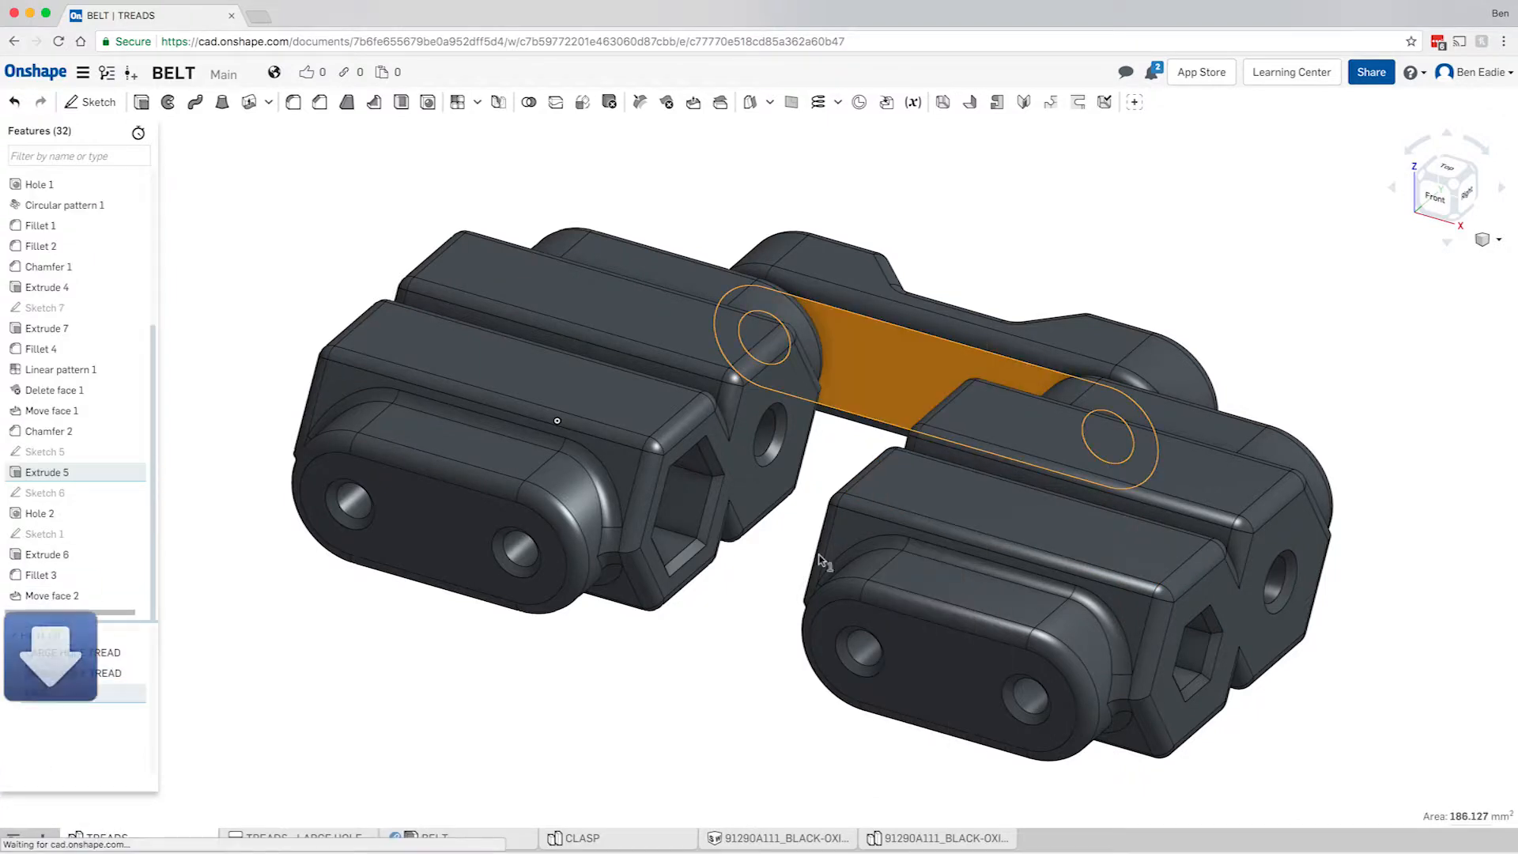
Step: Examine the two parts in the CLASP part studio, and return to the TREADS part studio
left_click(577, 839)
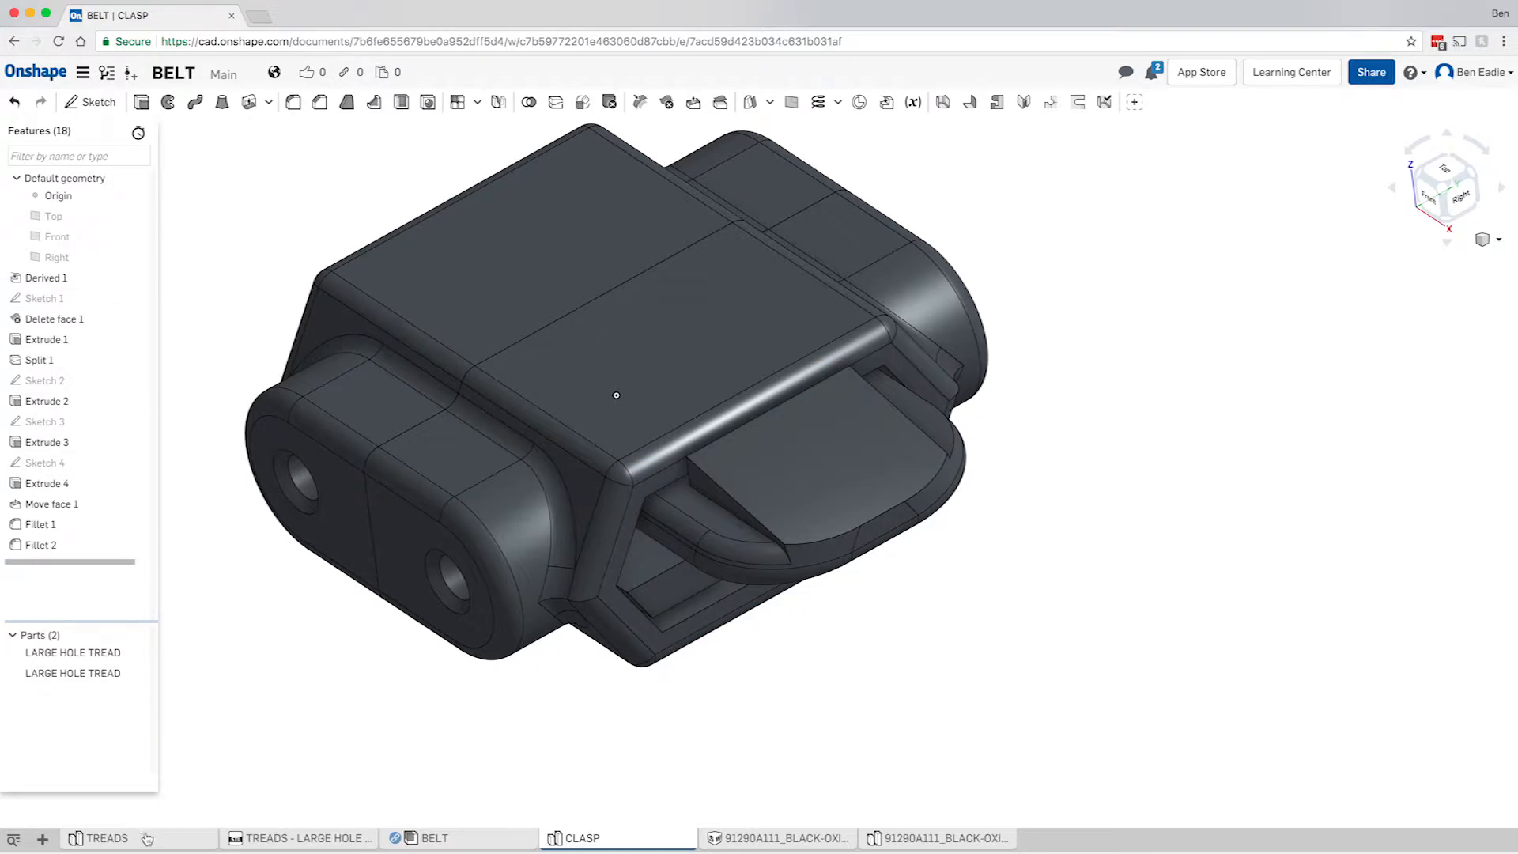
mouse_move(138, 839)
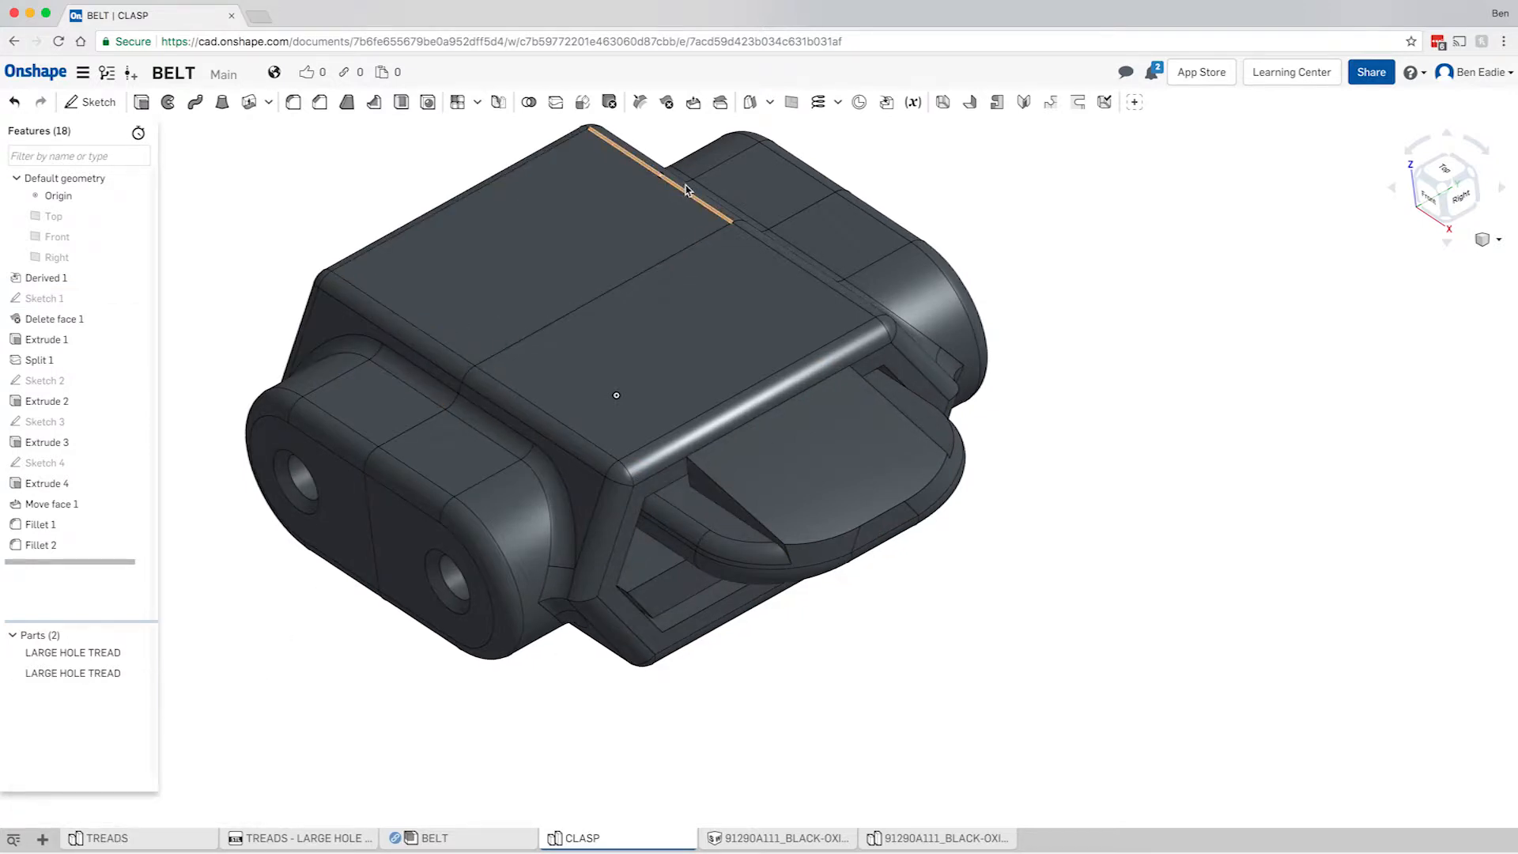
left_click(381, 324)
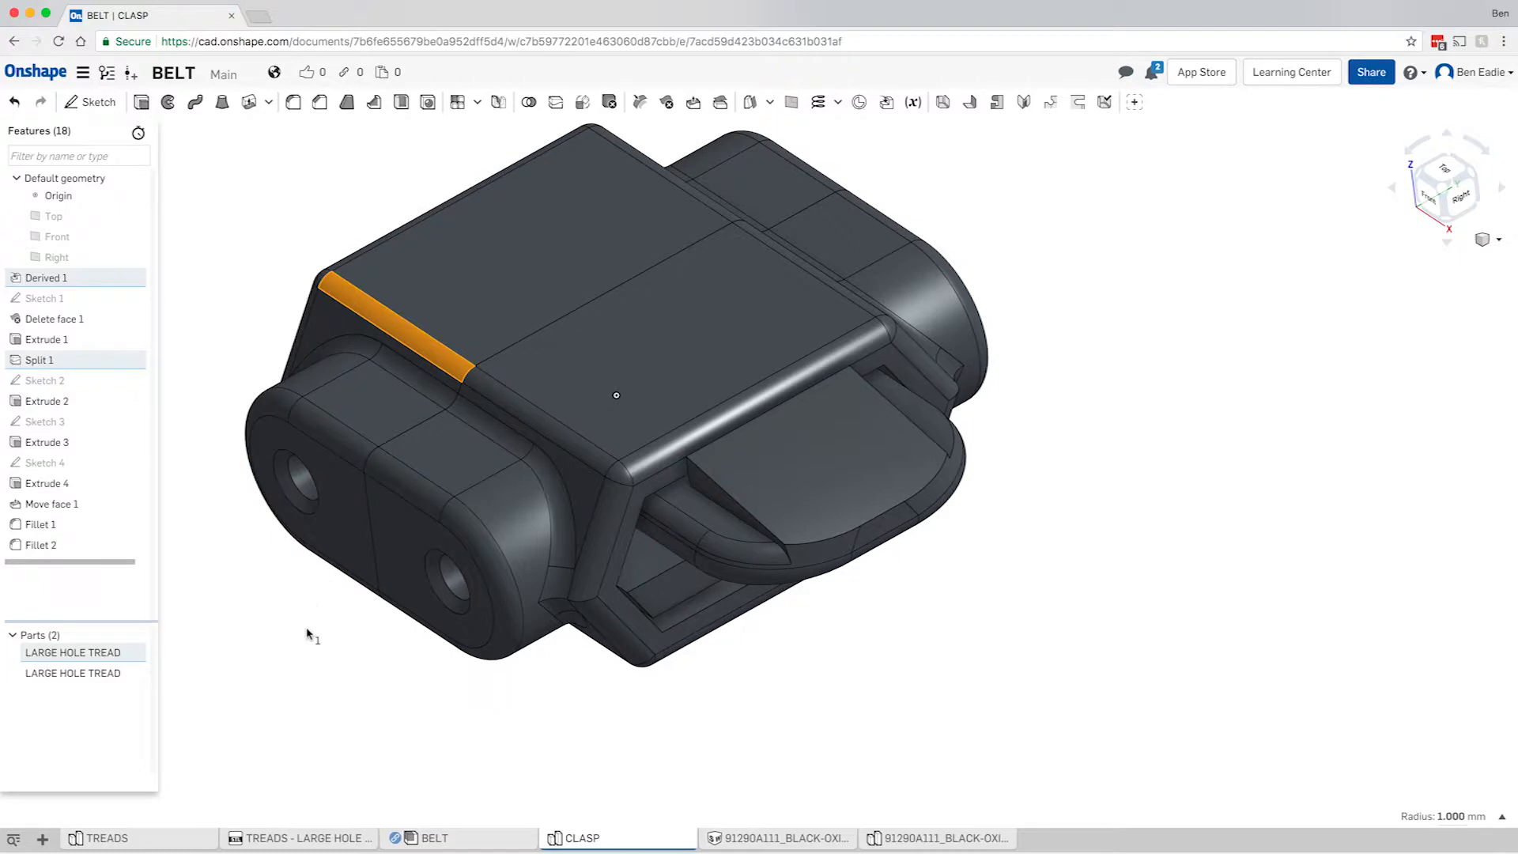
left_click(145, 840)
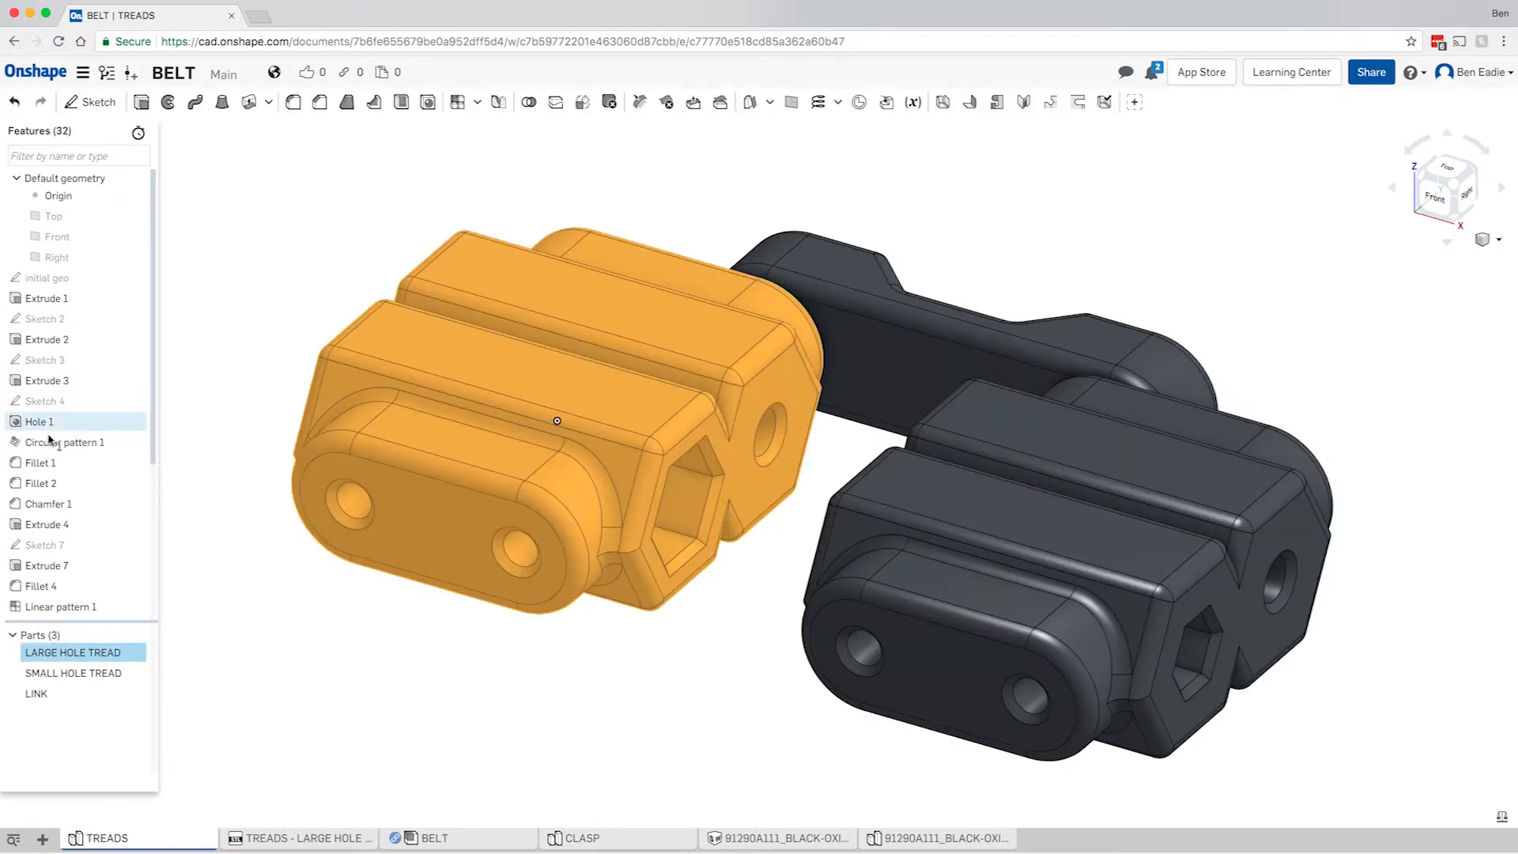
Step: Set the Fillet 1 radius in the TREADS part studio to 0.25 mm and check the effect on the derived clasp
right_click(42, 465)
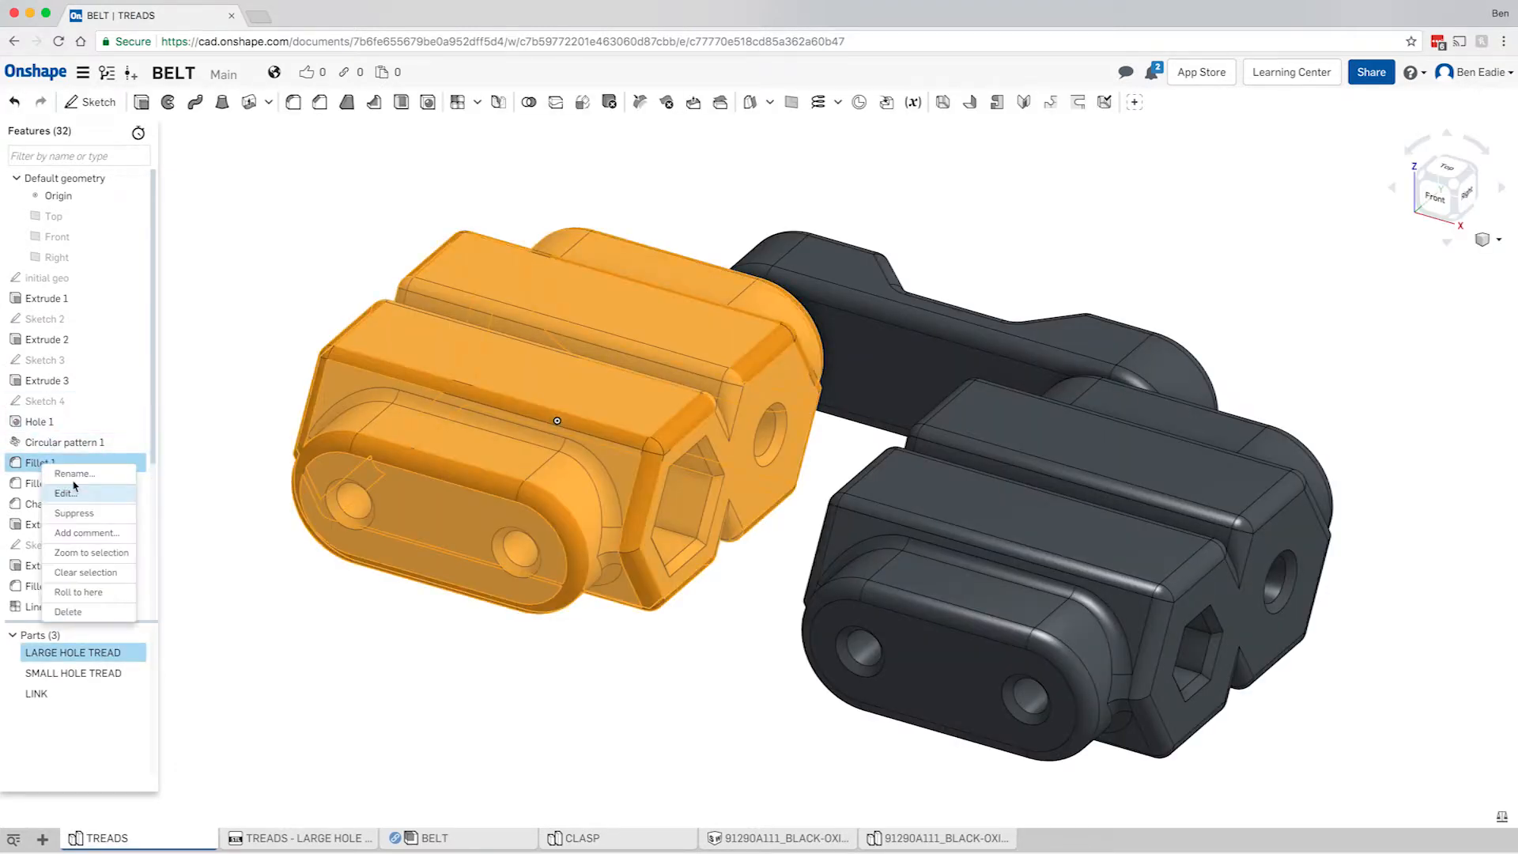
left_click(63, 492)
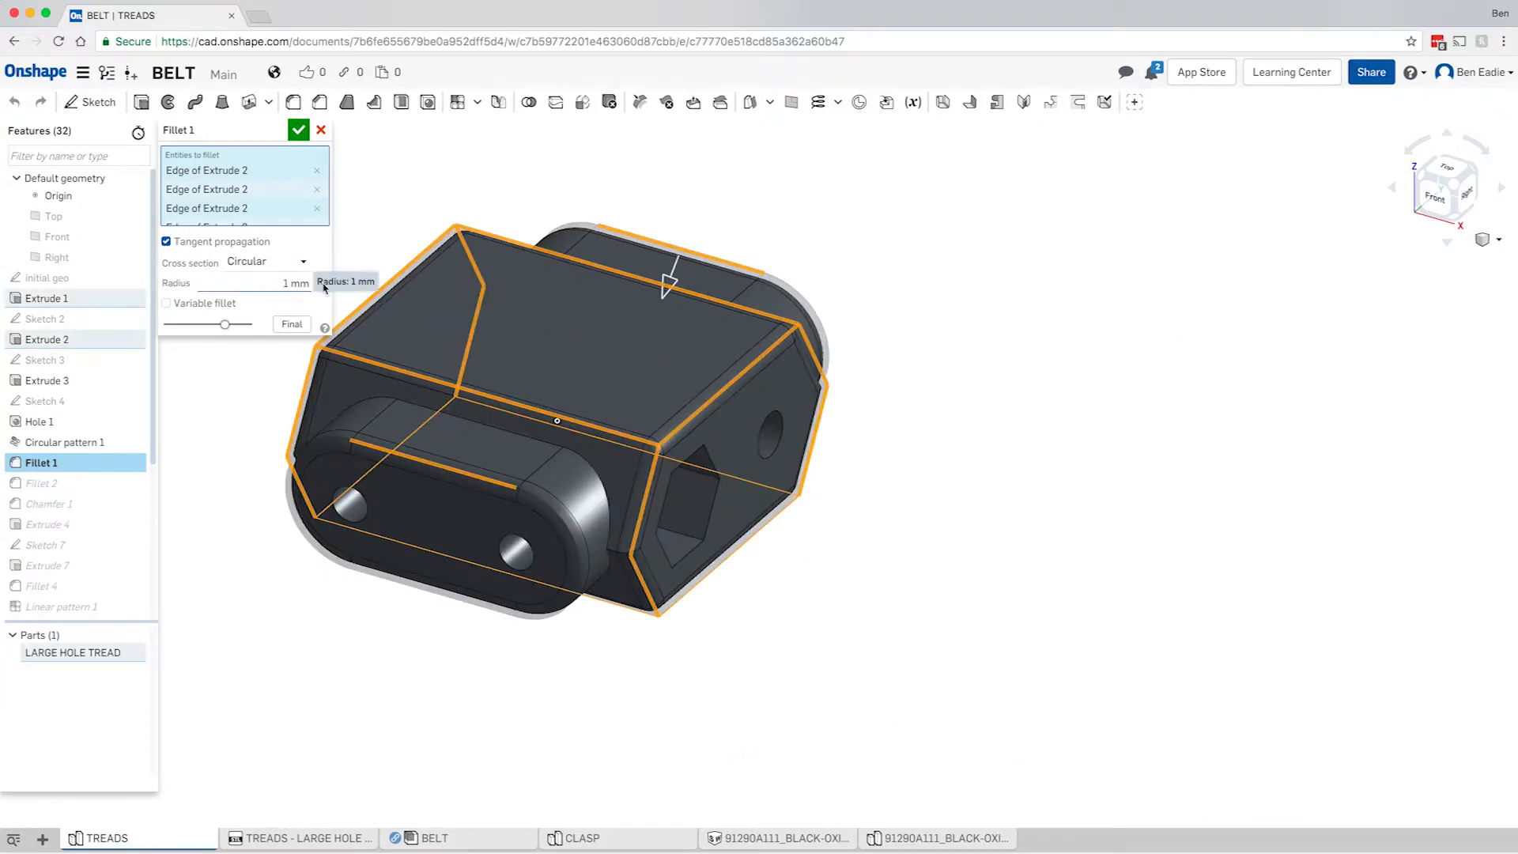
left_click(308, 284)
key("BackSpace")
key("Return")
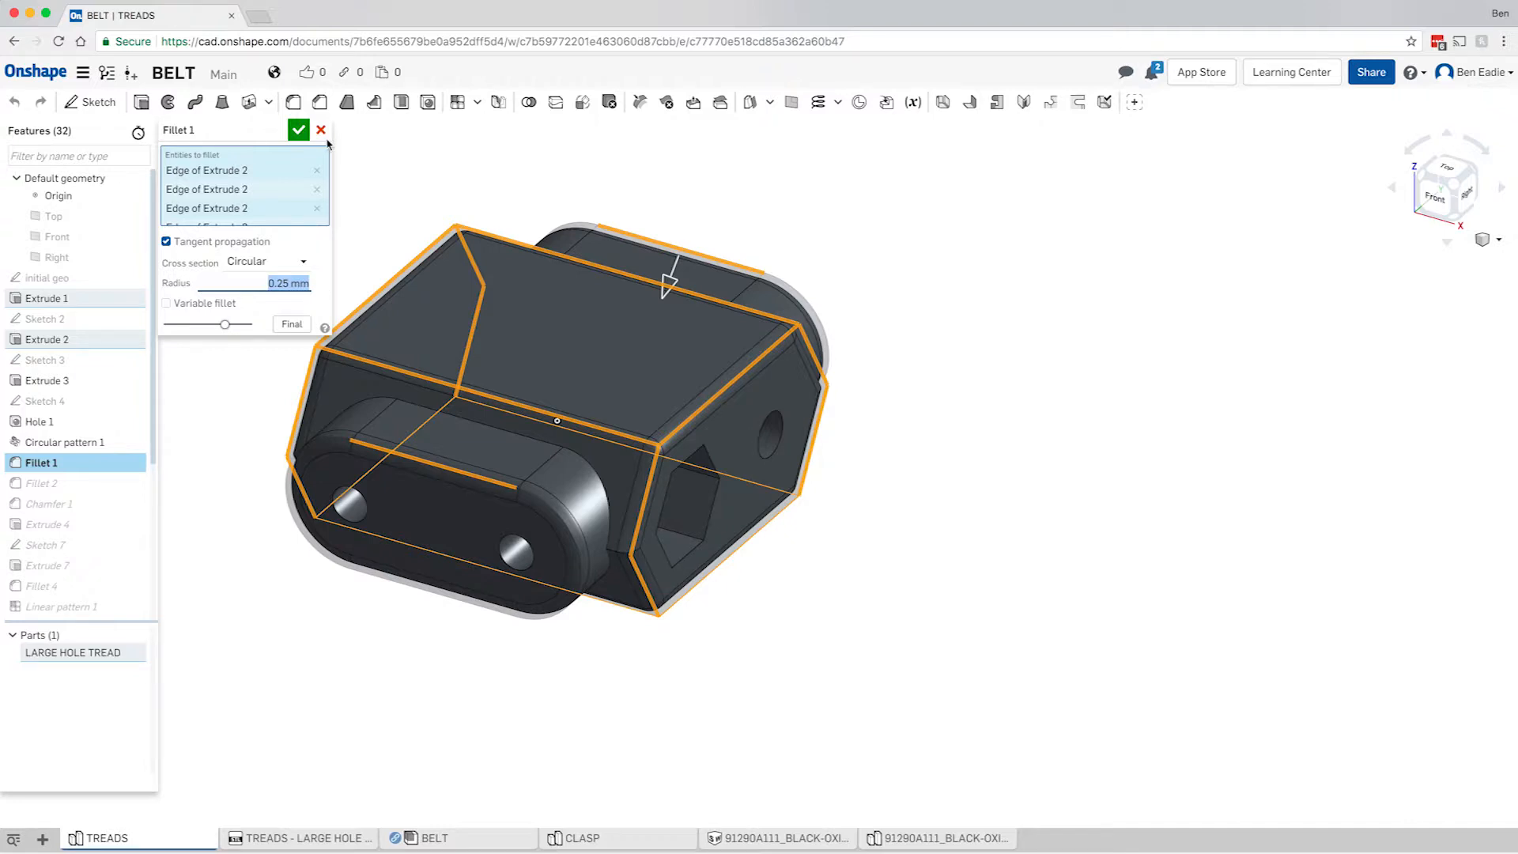
left_click(299, 129)
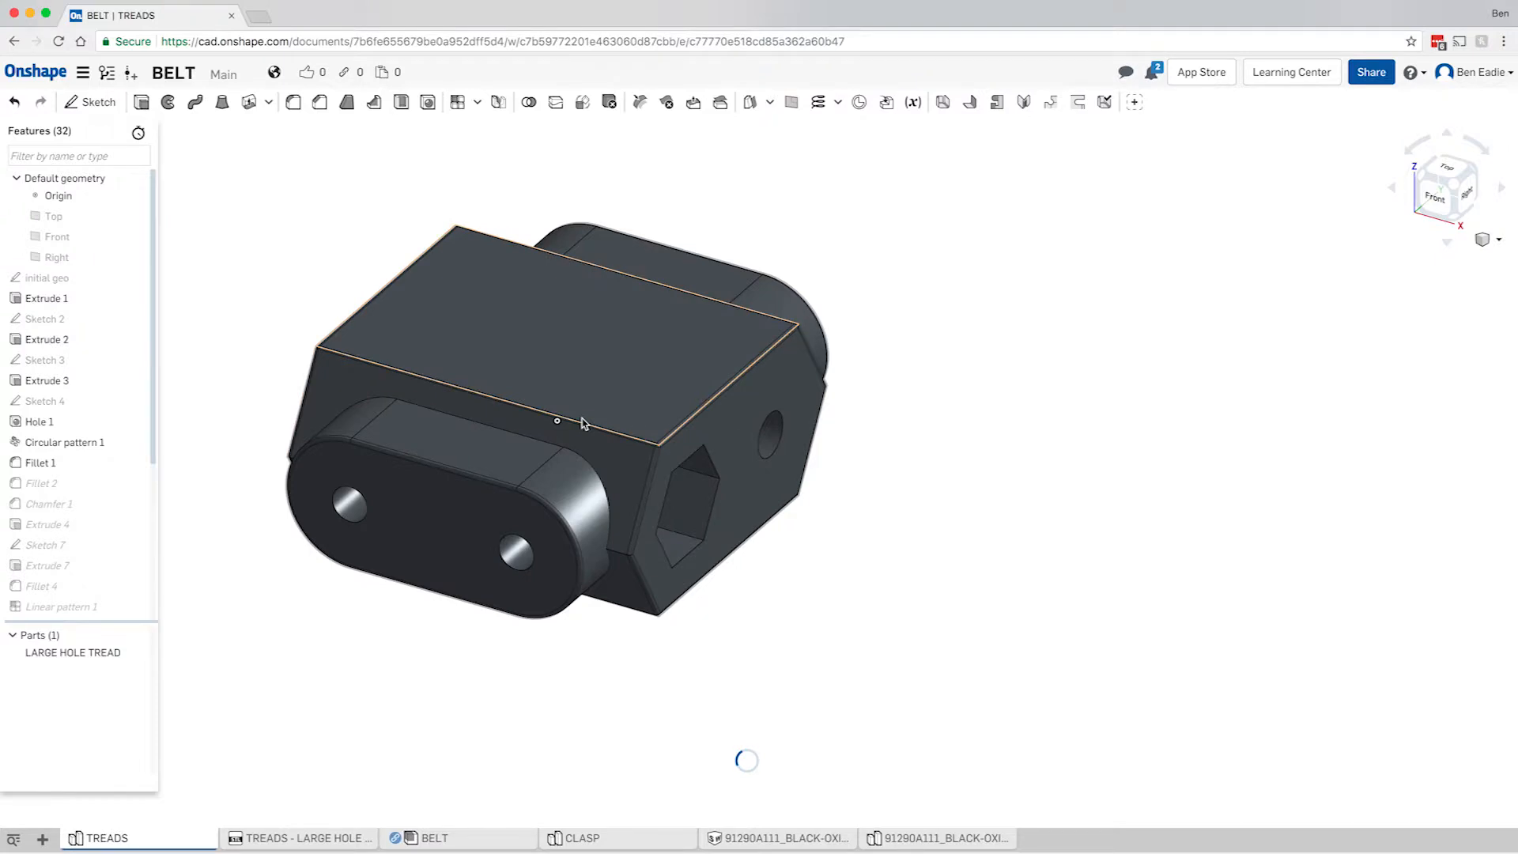
left_click(625, 843)
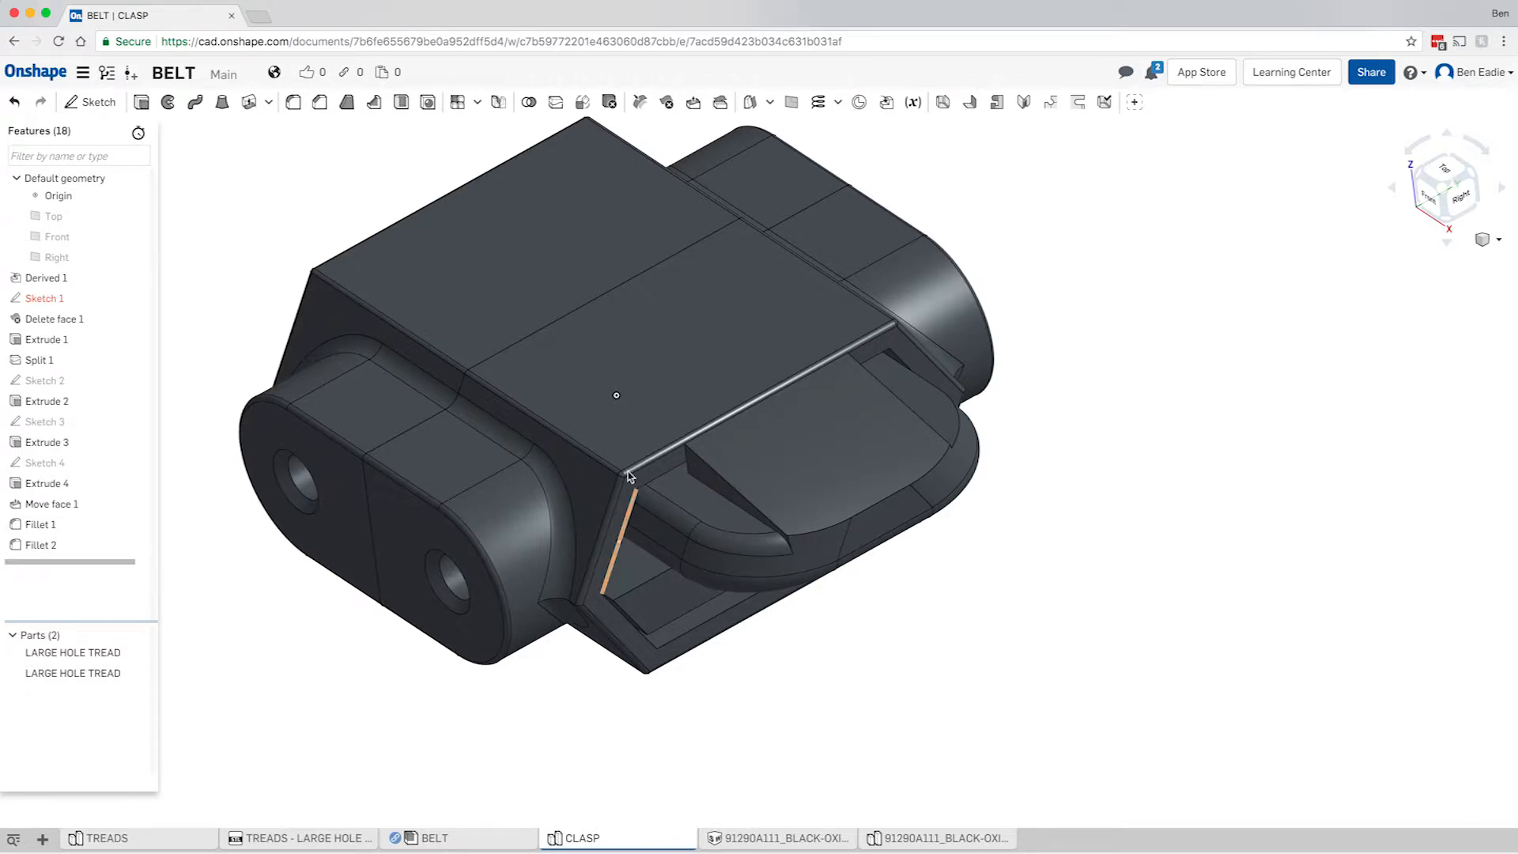
left_click(156, 840)
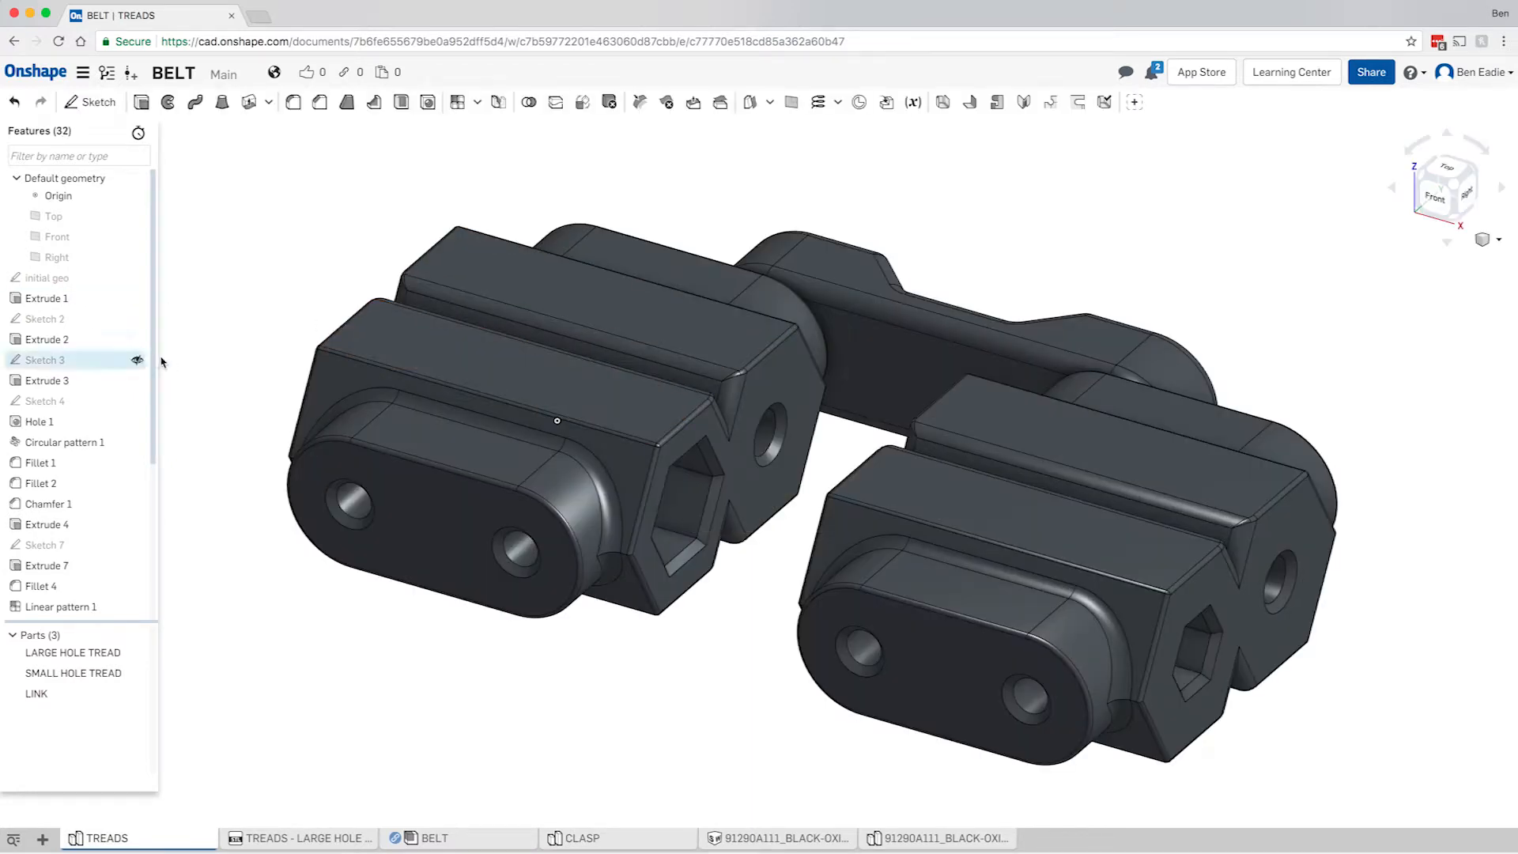
Step: Set the Fillet 1 radius of the treads to 1 mm
right_click(53, 465)
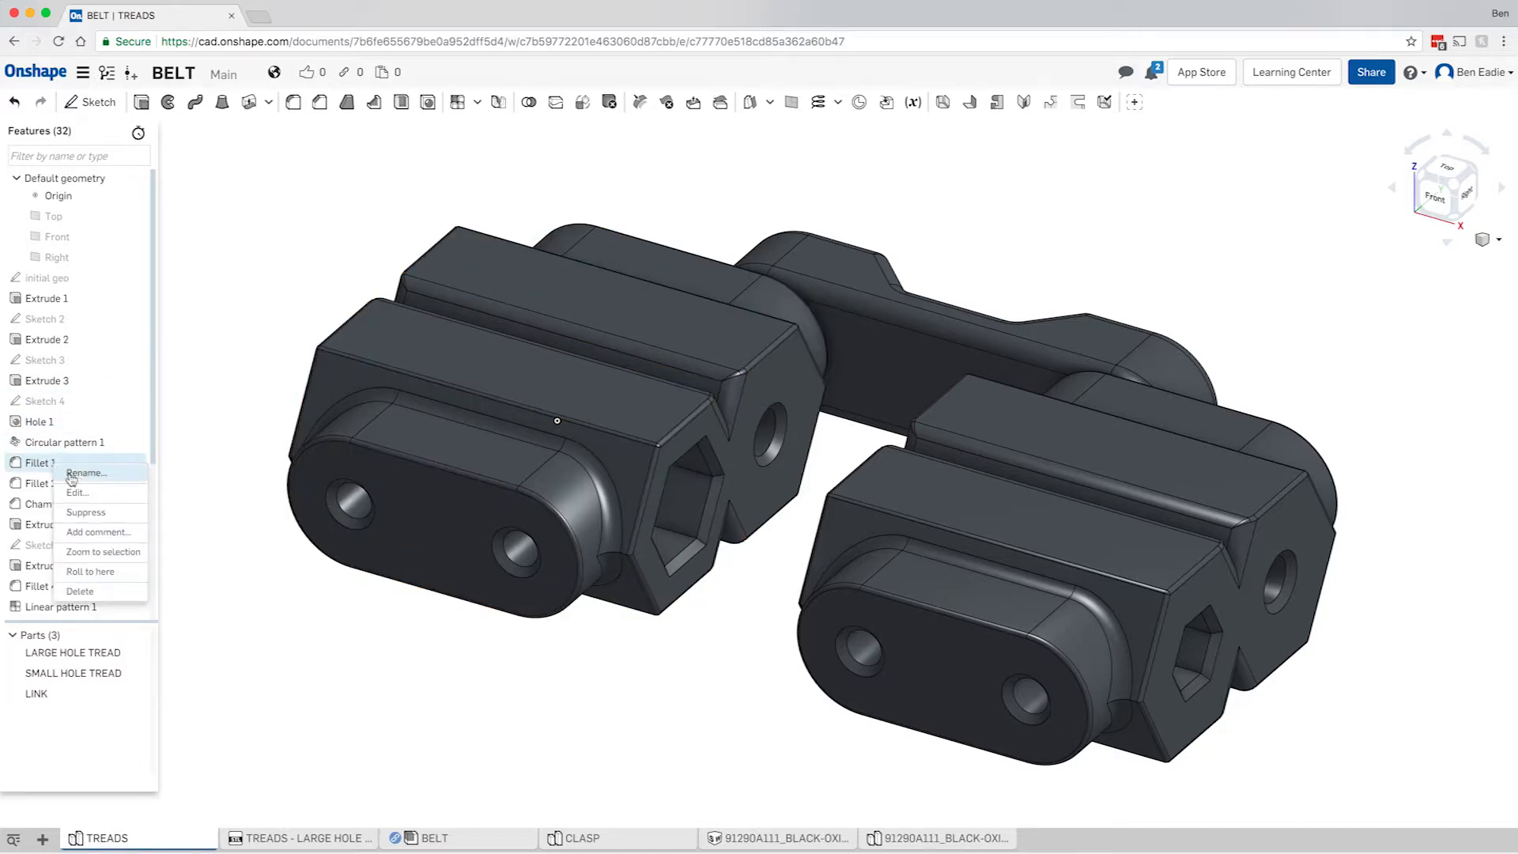
left_click(77, 492)
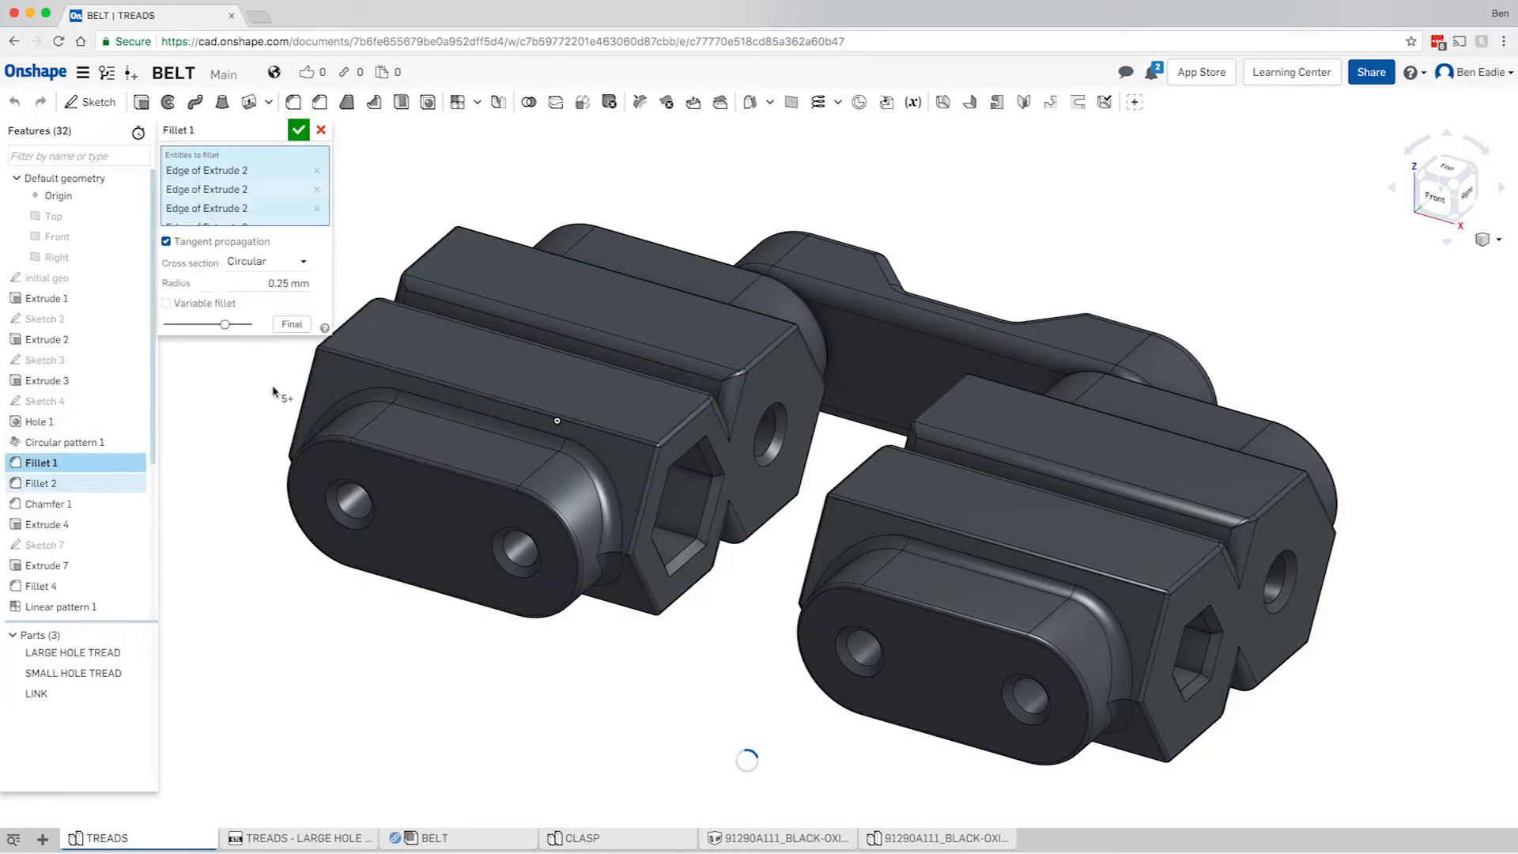
left_click(273, 283)
type("1")
key("Return")
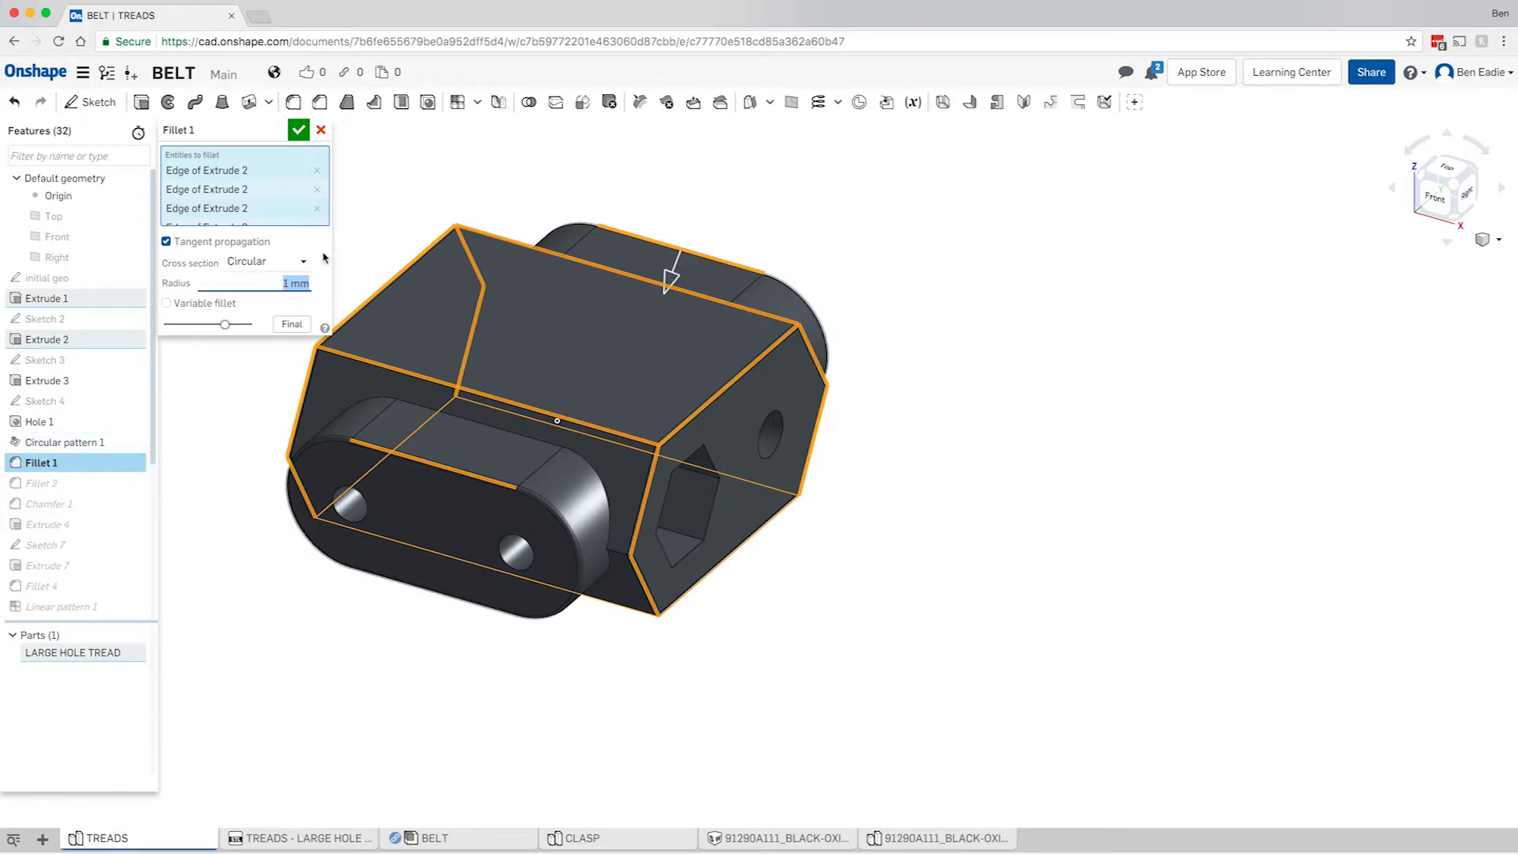
left_click(298, 129)
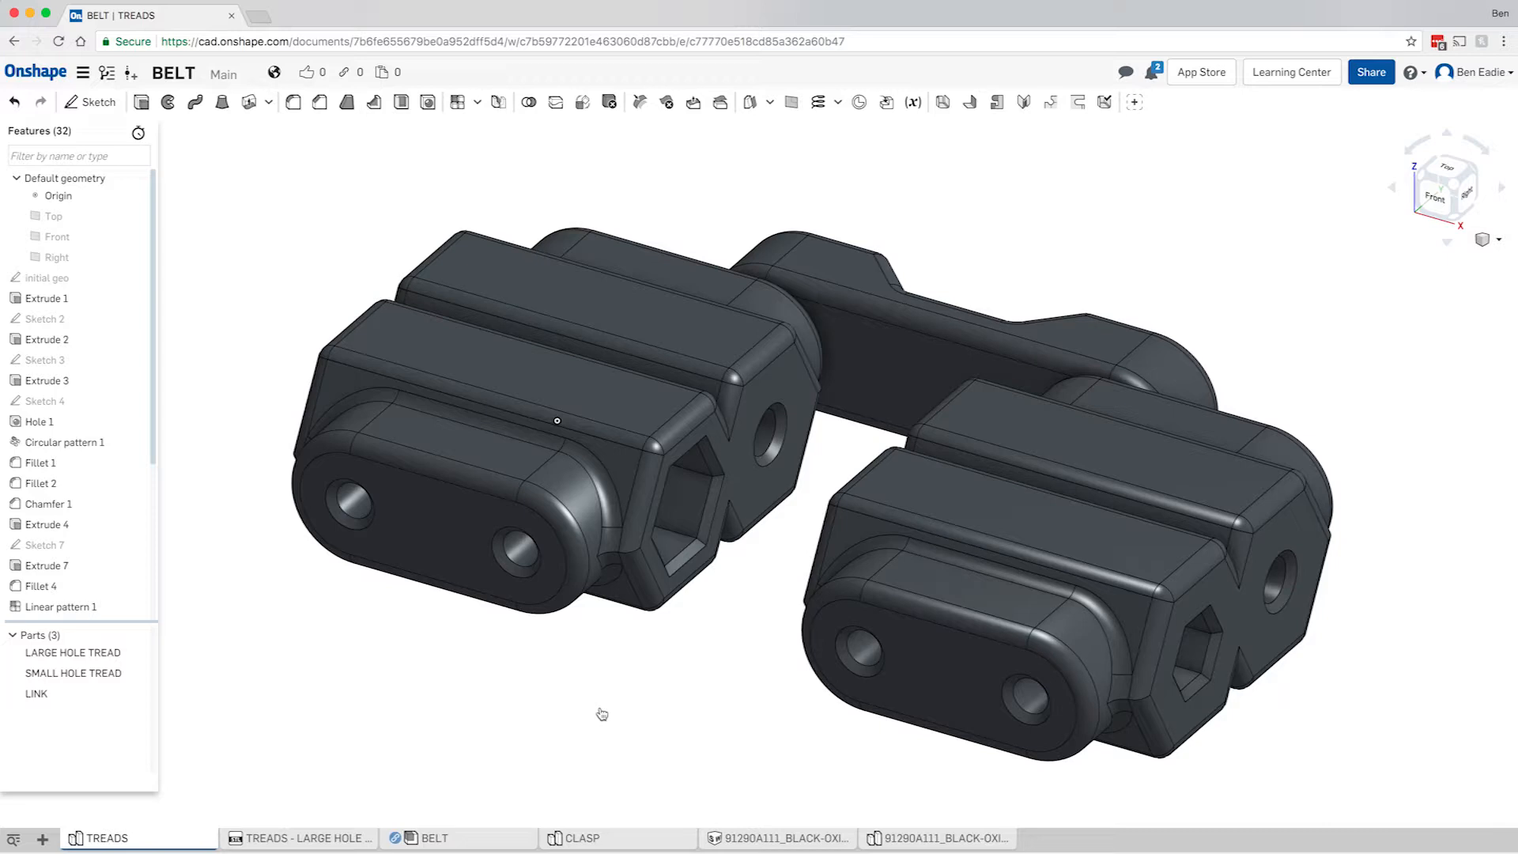
Step: Export the first LARGE HOLE TREAD part of the CLASP part studio as a binary STL in millimeters at Fine resolution, delivered as a download
left_click(487, 842)
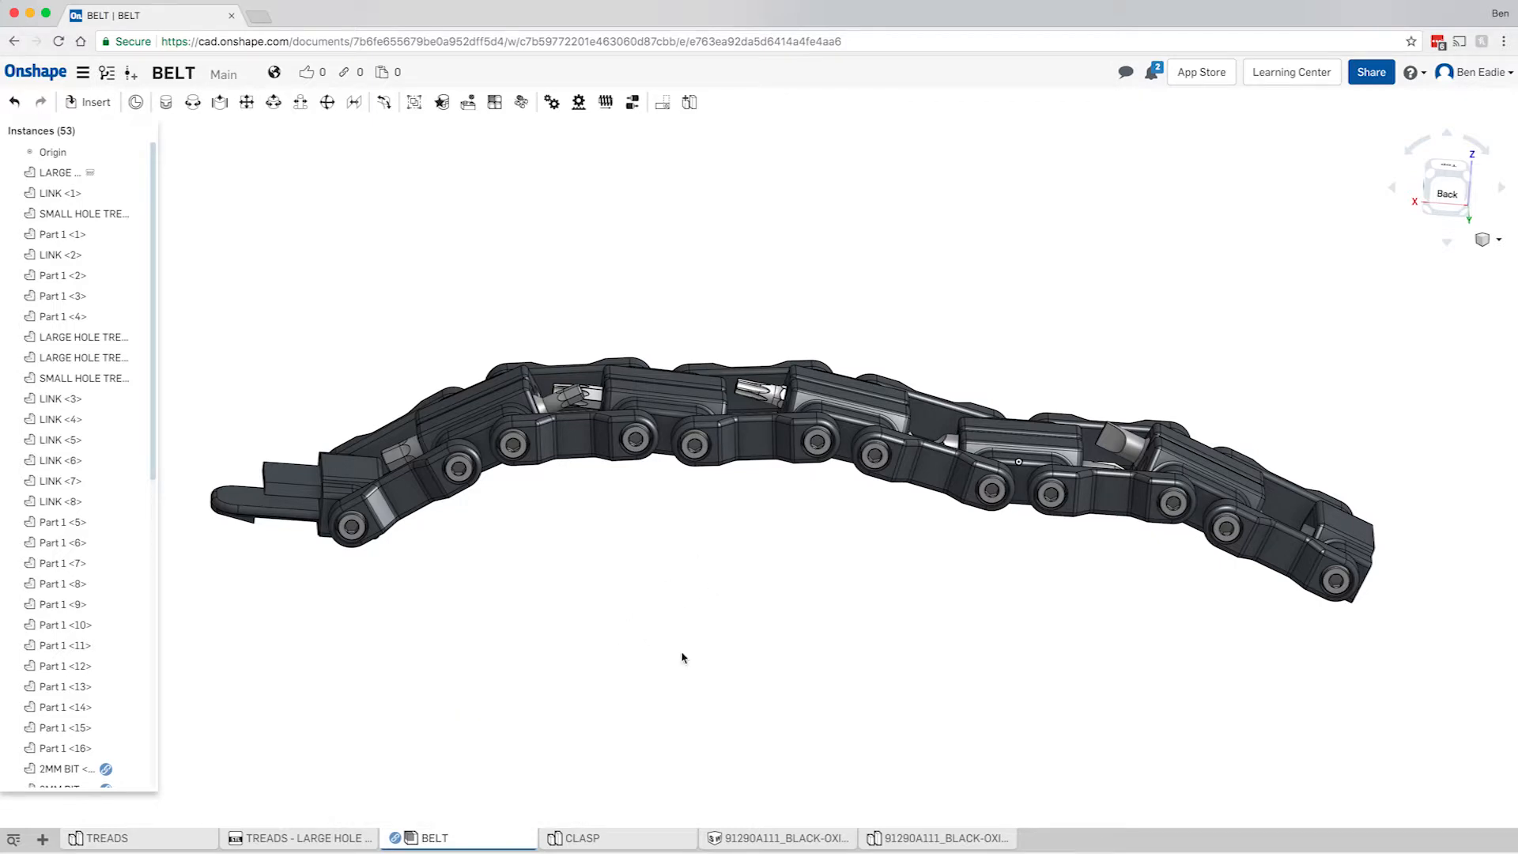
left_click(610, 837)
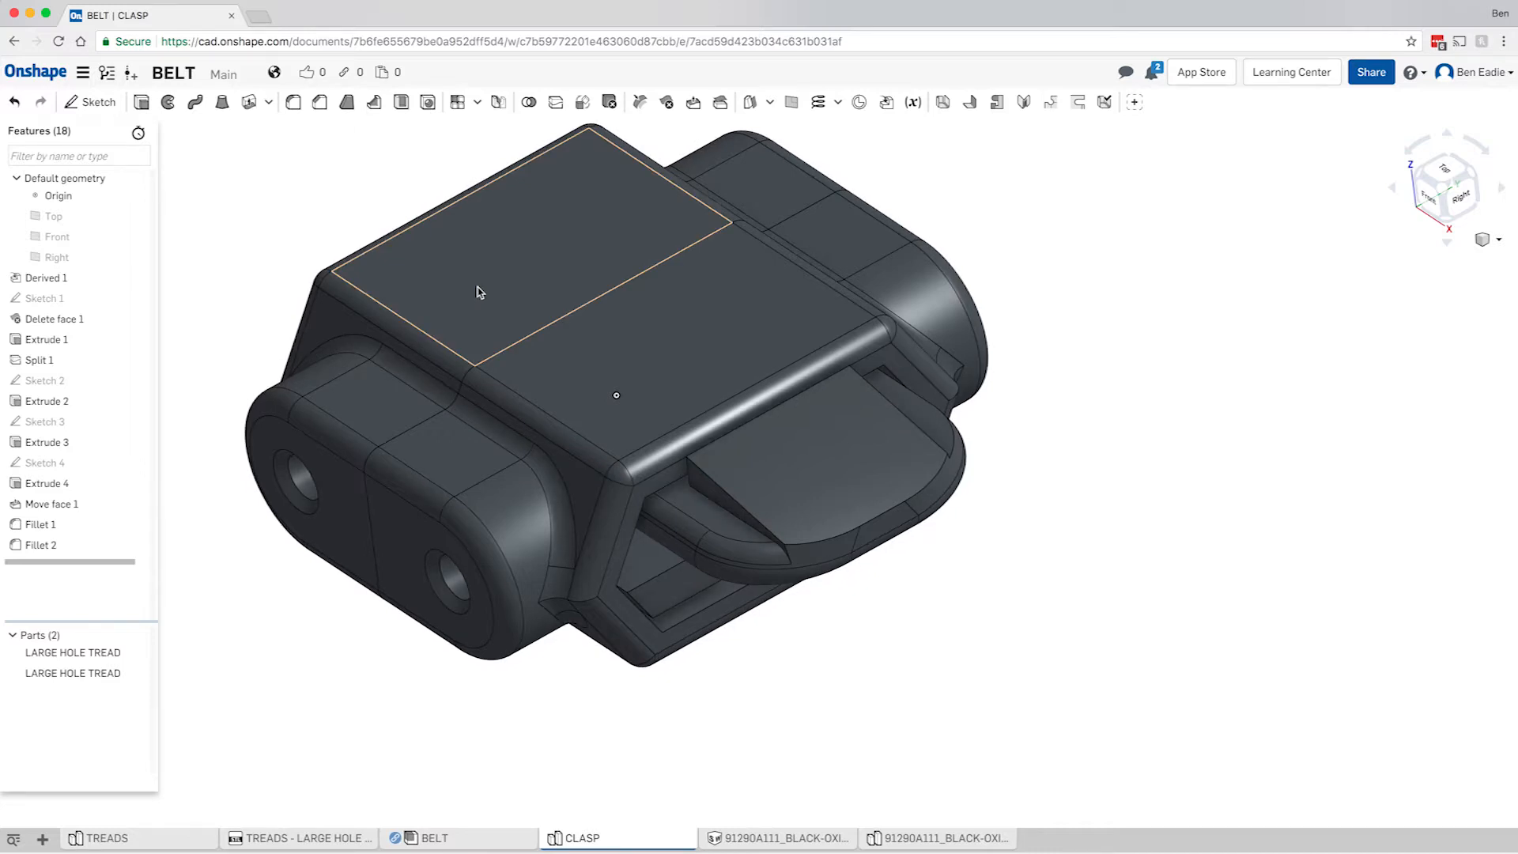
right_click(477, 289)
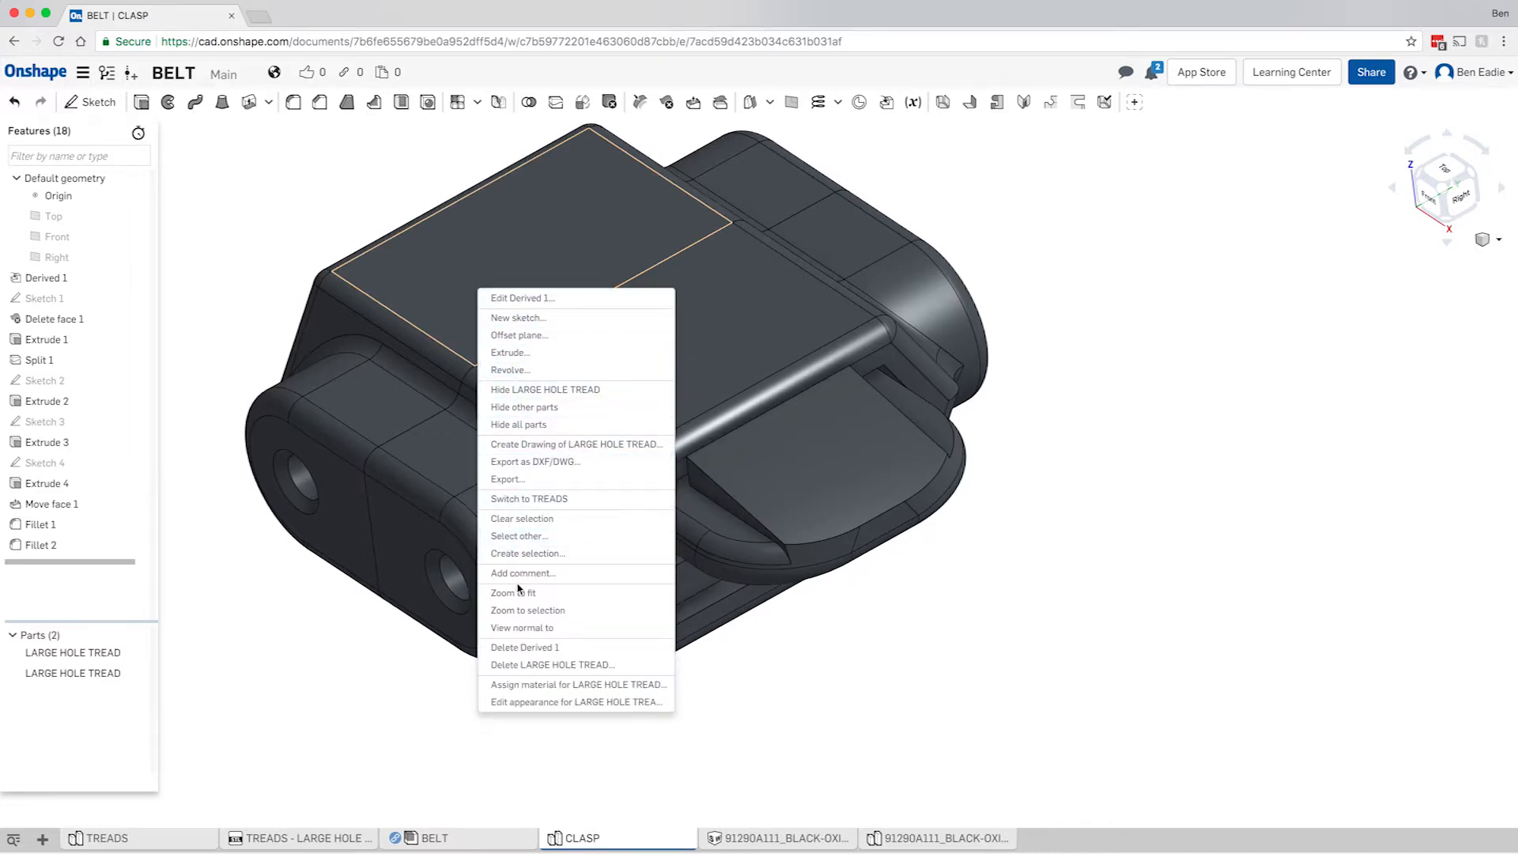
left_click(528, 480)
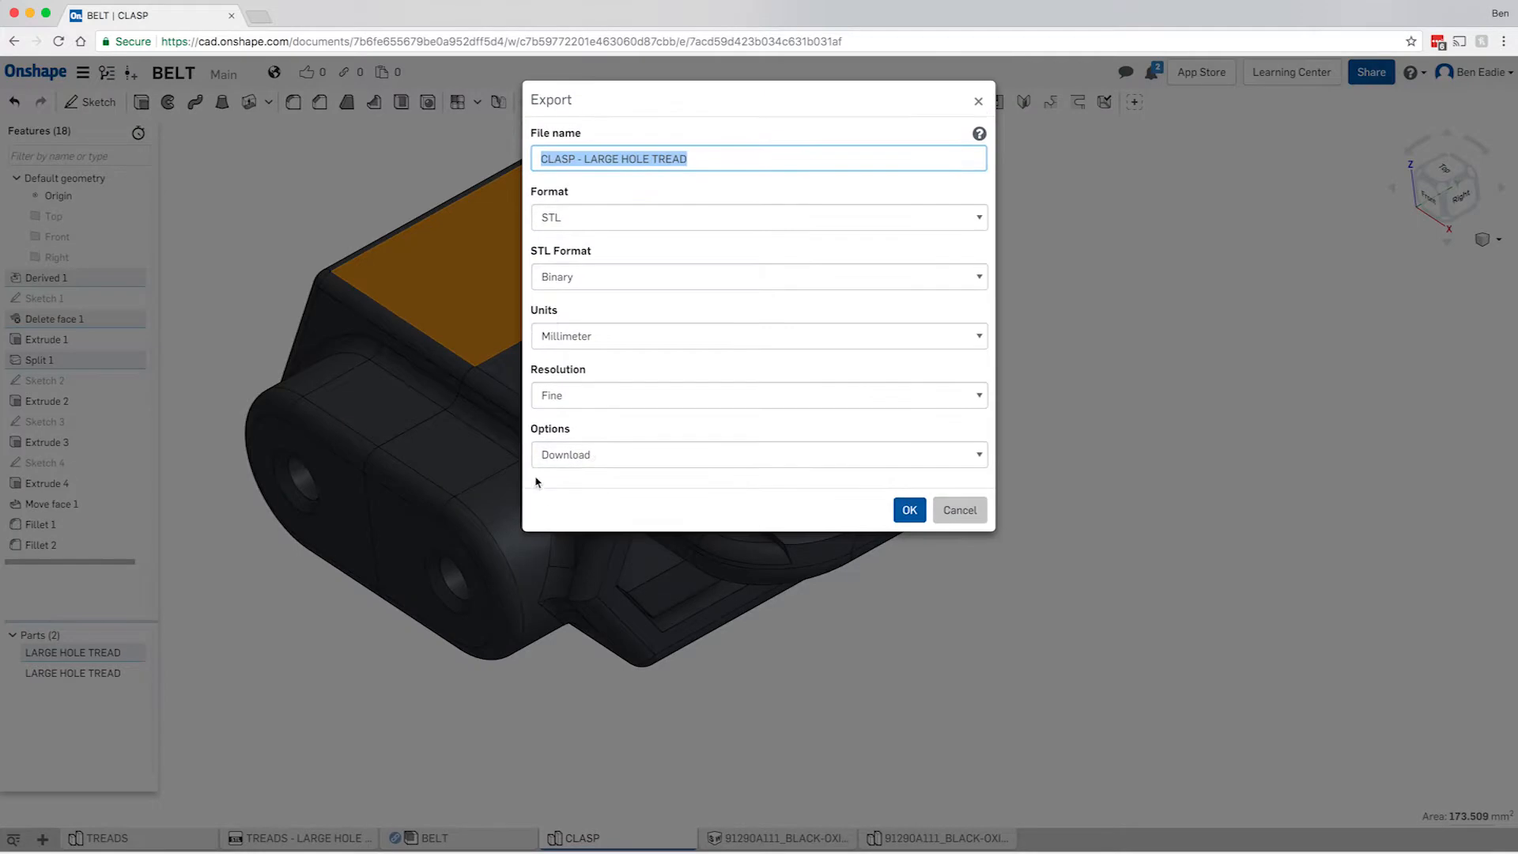
left_click(908, 509)
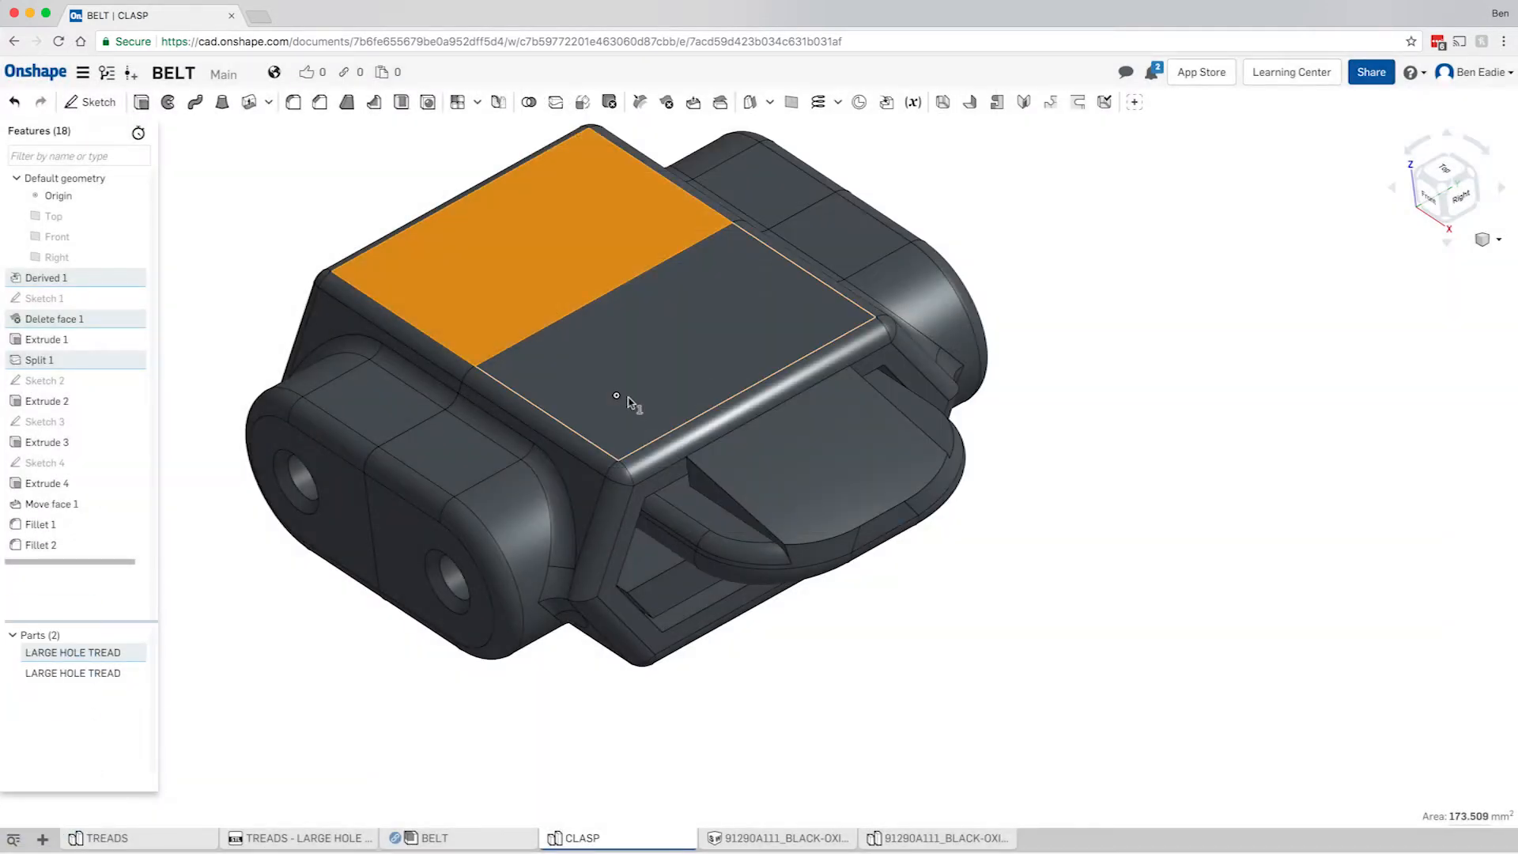
right_click(630, 401)
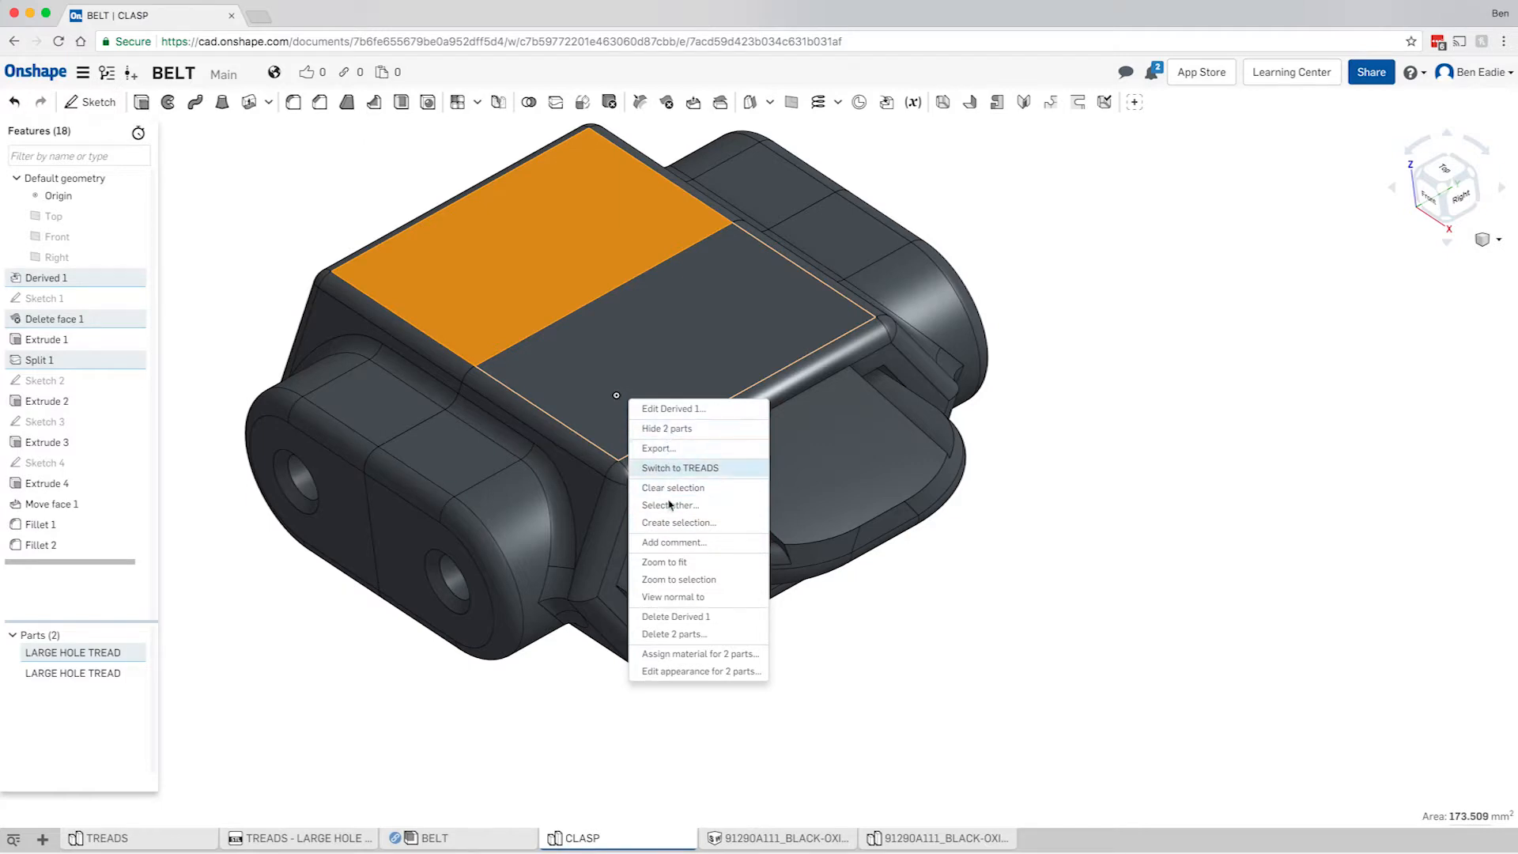
left_click(659, 448)
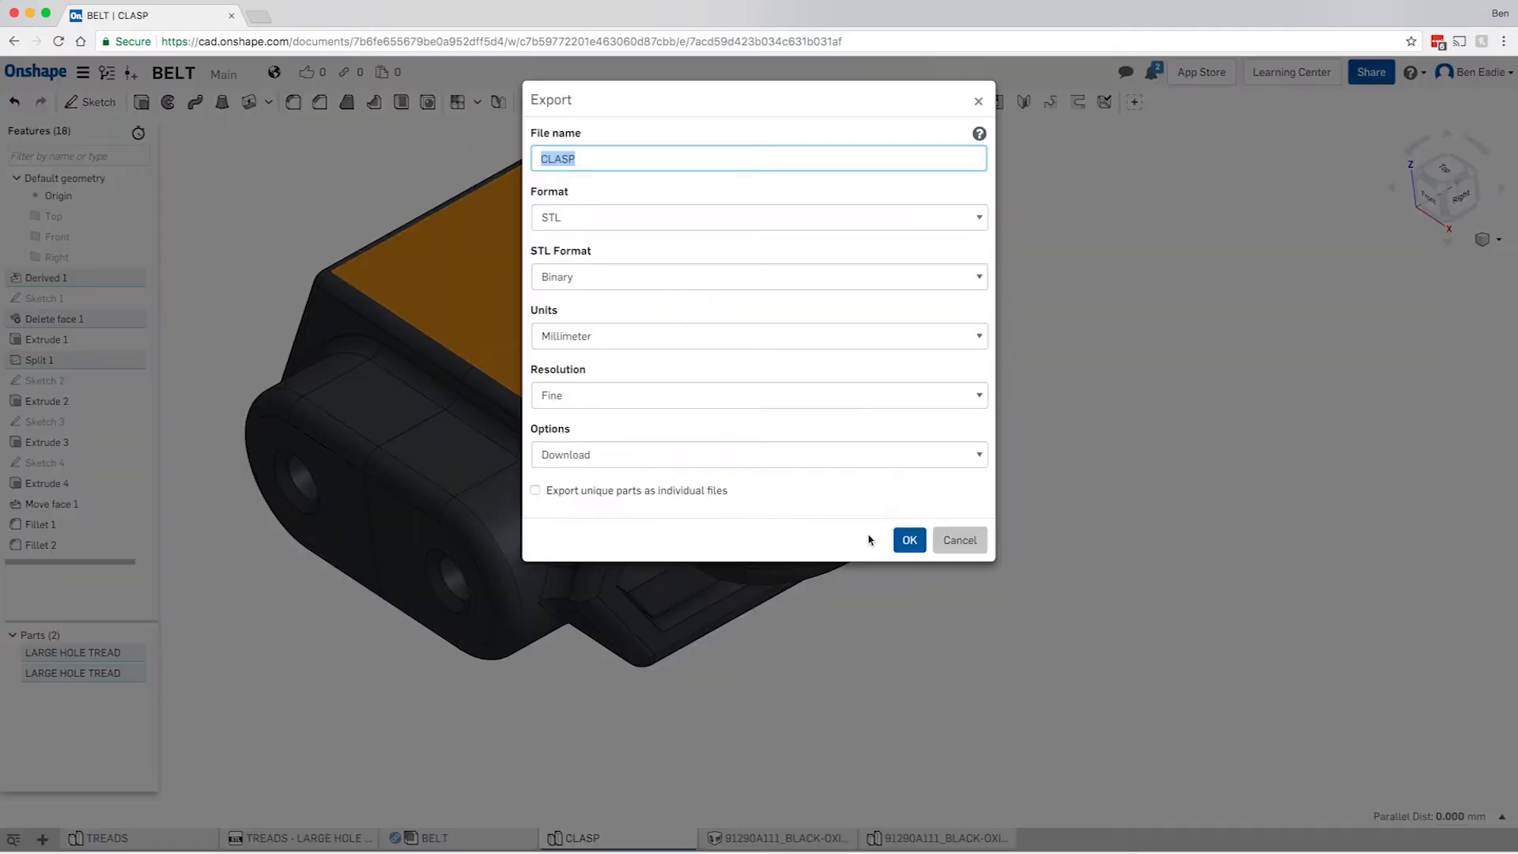
left_click(955, 546)
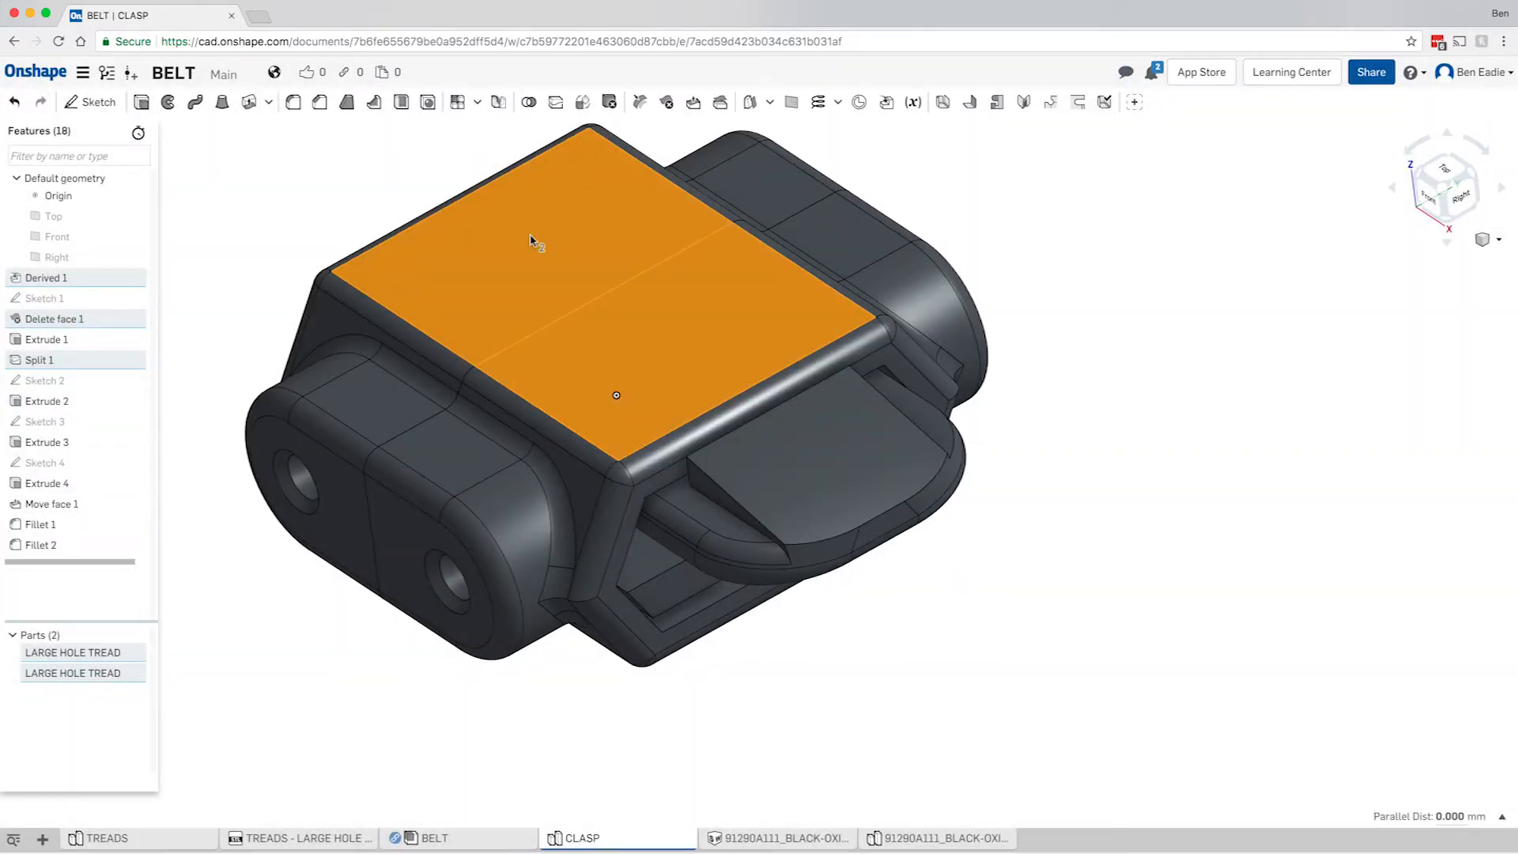
right_click(610, 344)
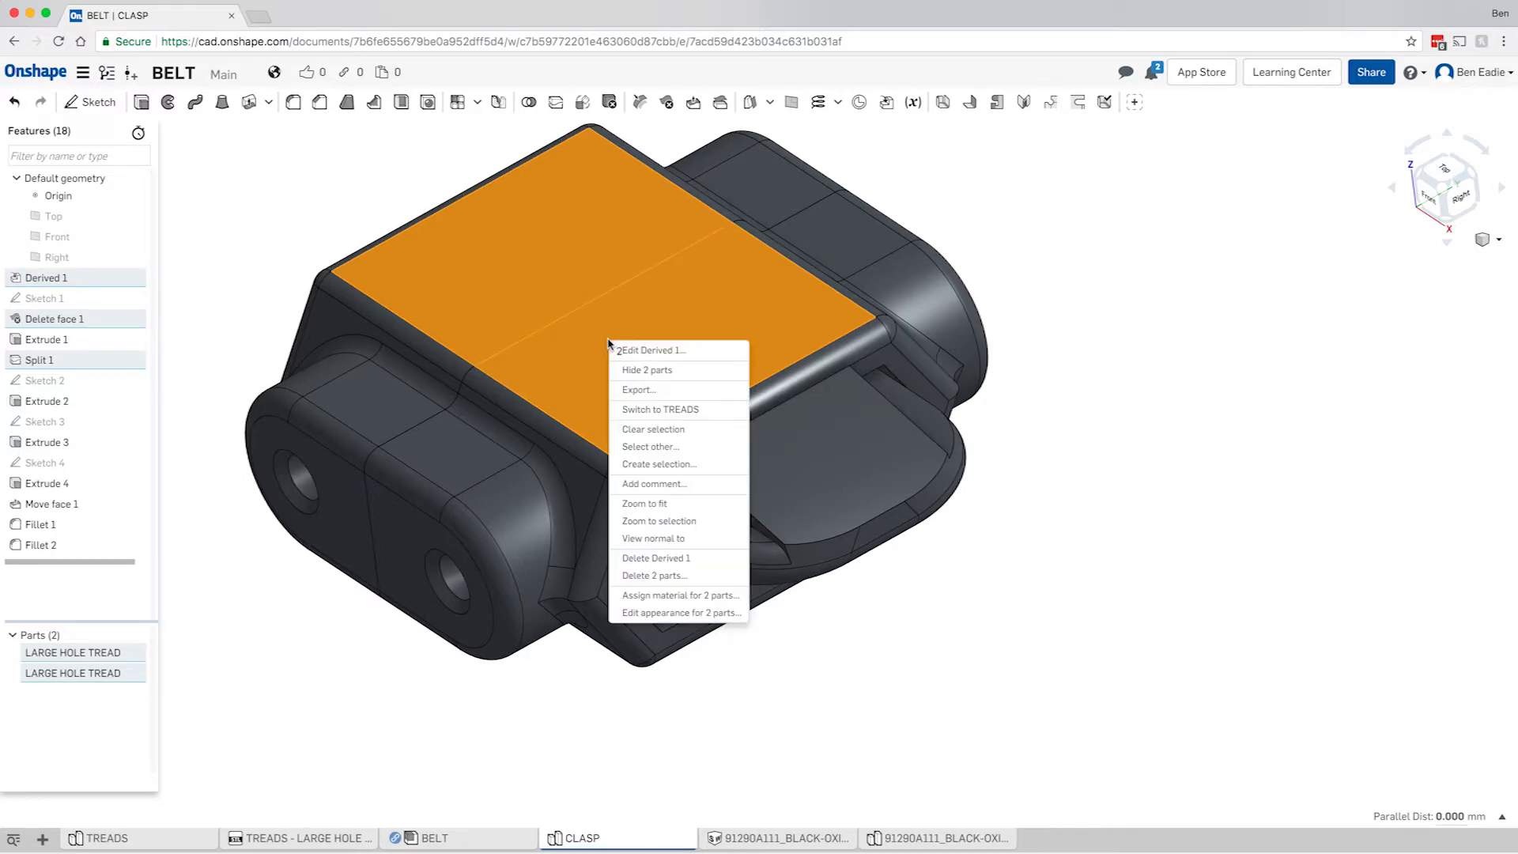
left_click(632, 390)
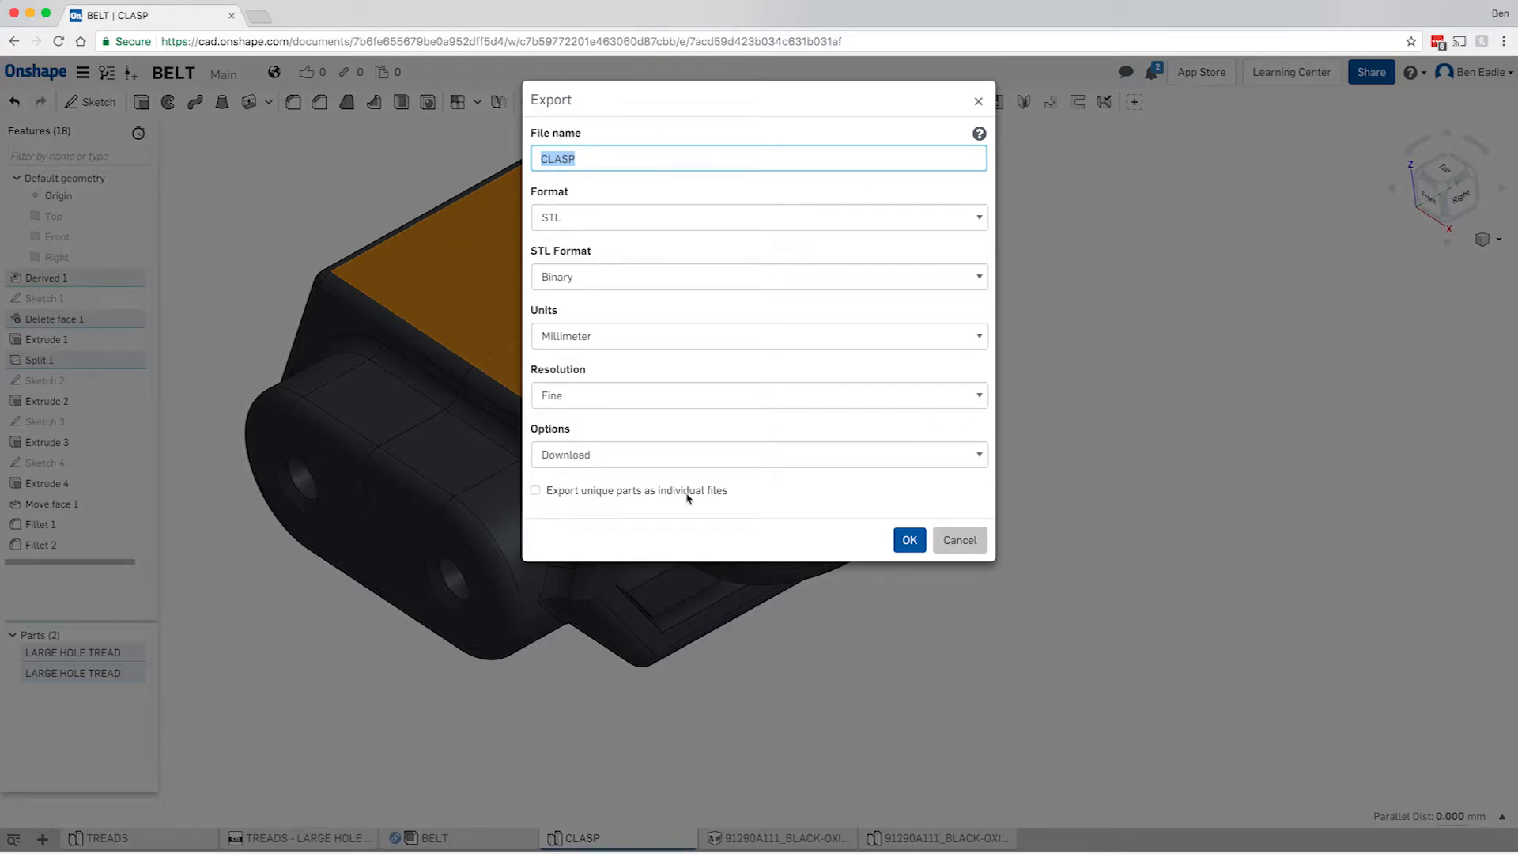
left_click(971, 542)
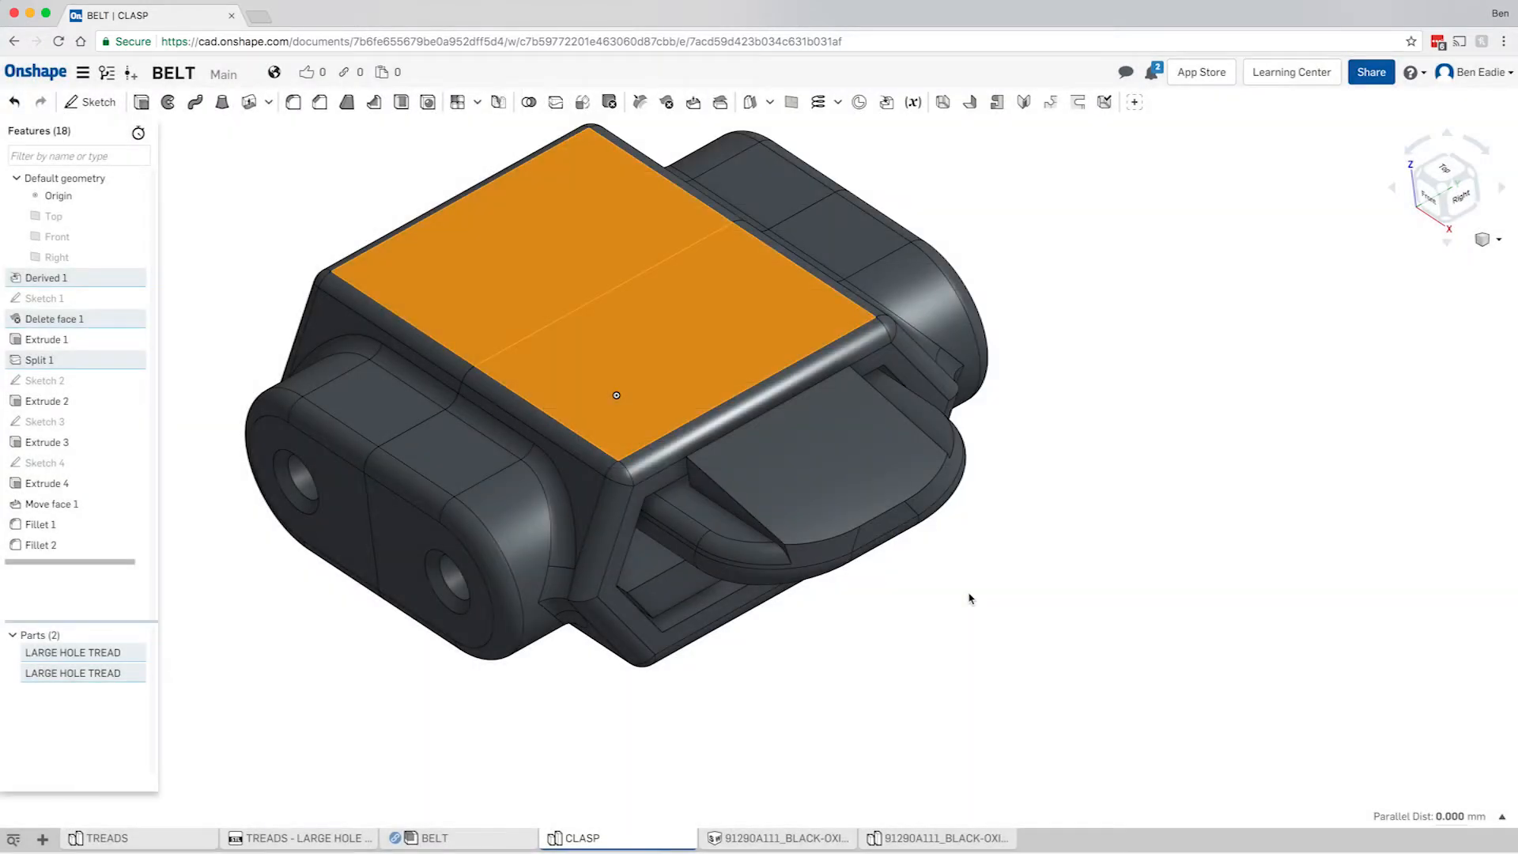
Step: Export only the second LARGE HOLE TREAD part of the clasp as a binary STL in millimeters at Fine resolution, delivered as a download
left_click(973, 602)
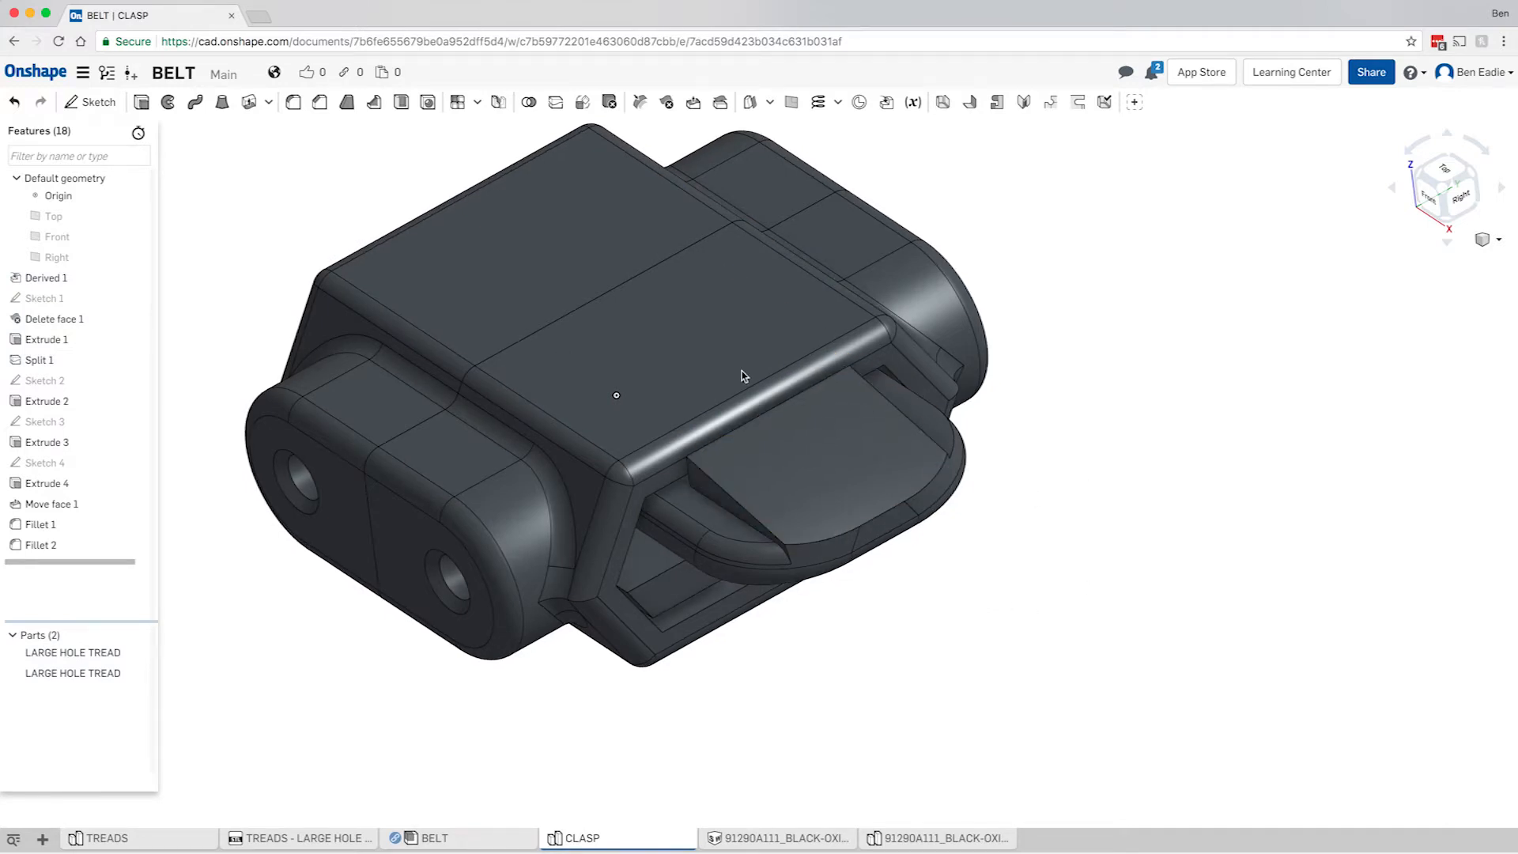
right_click(693, 346)
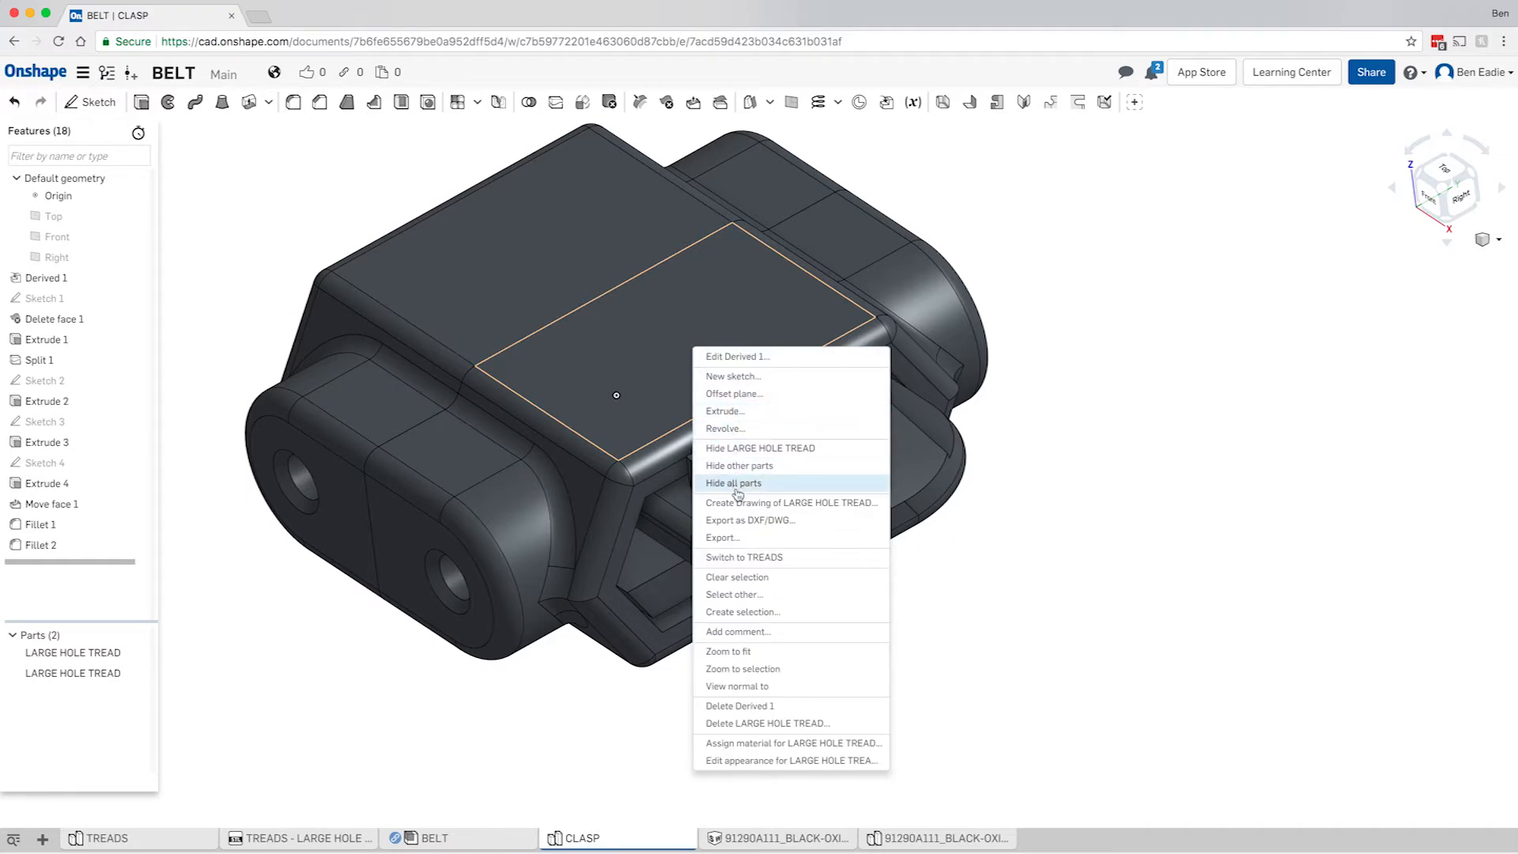
left_click(735, 538)
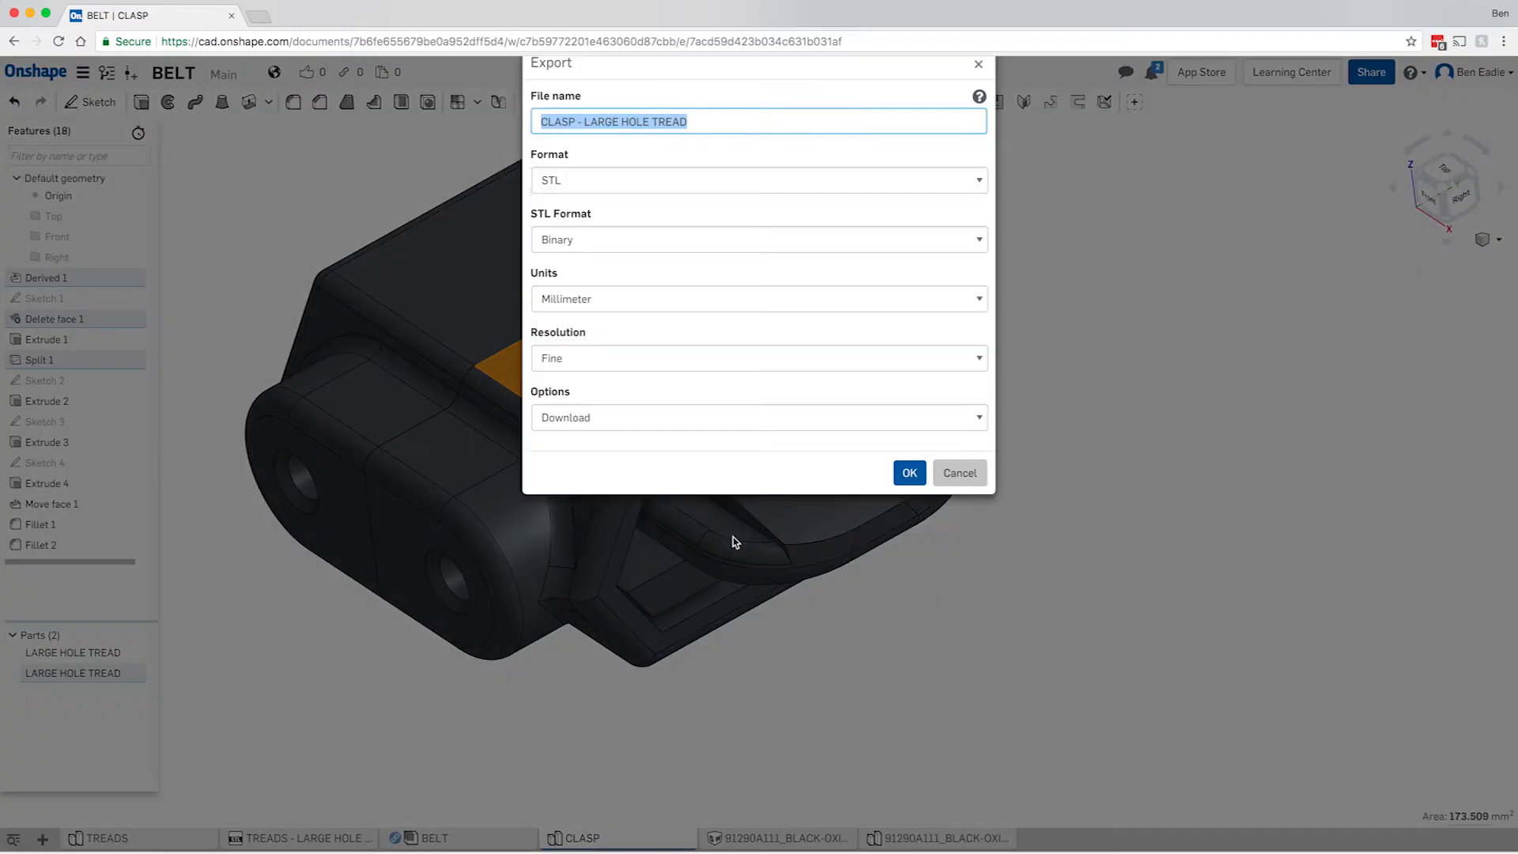
left_click(909, 510)
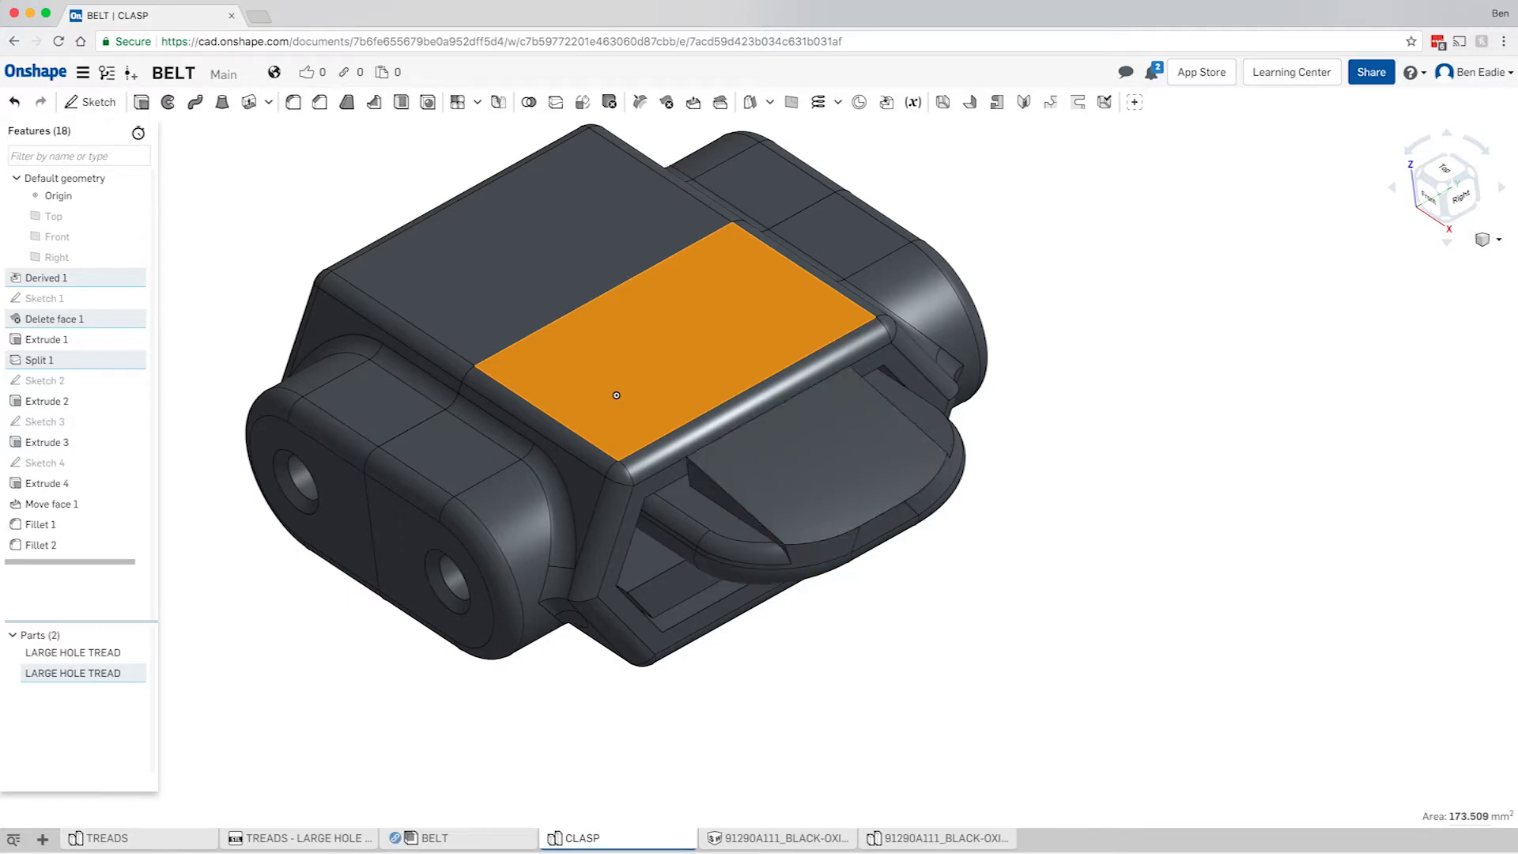
Step: Open Simplify3D and decline retrying the update server connection
mouse_move(894, 853)
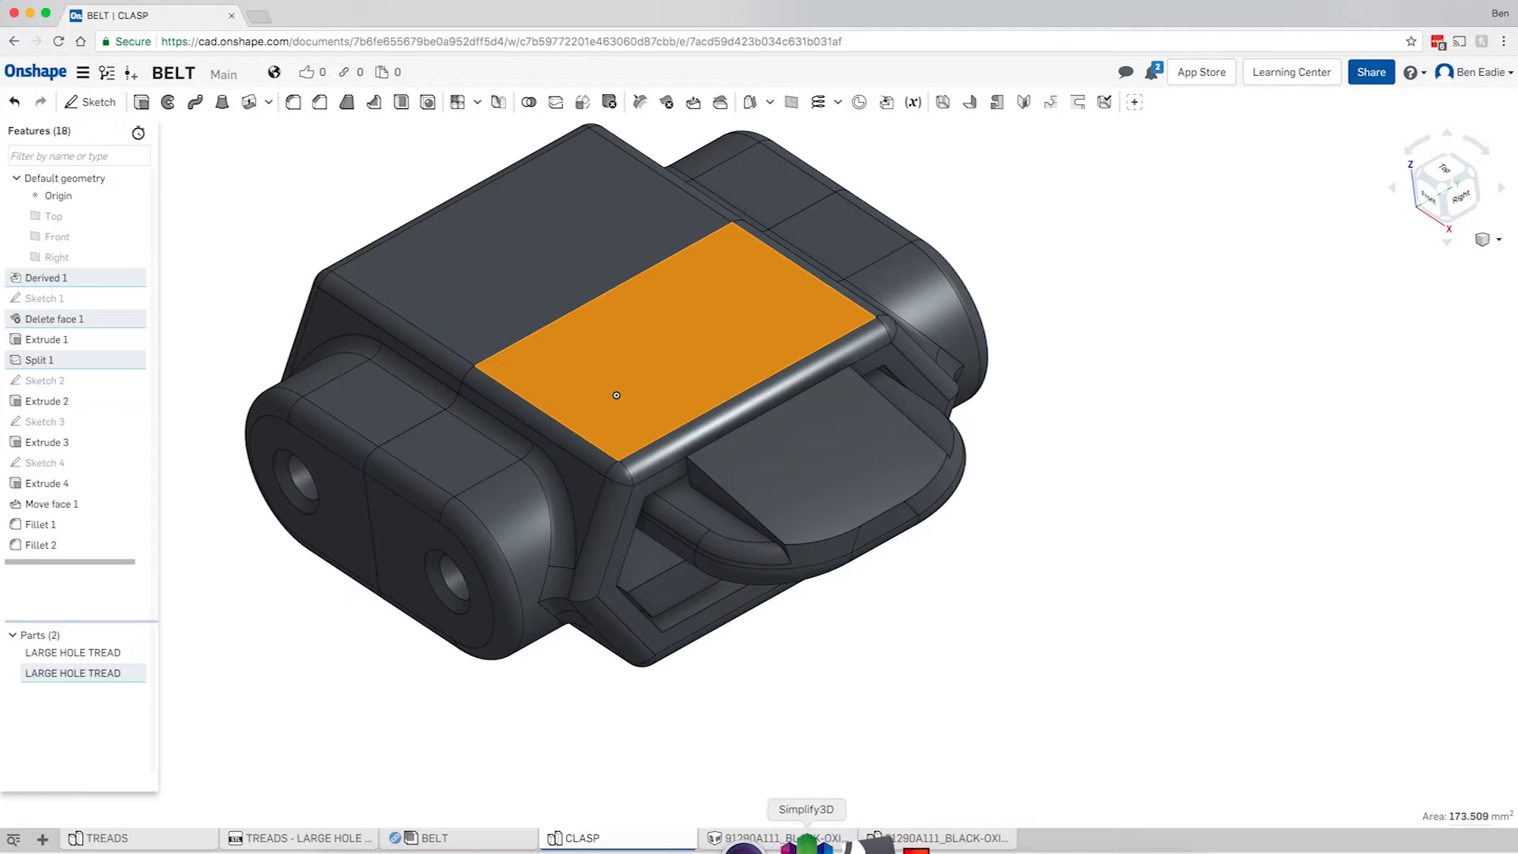
left_click(828, 844)
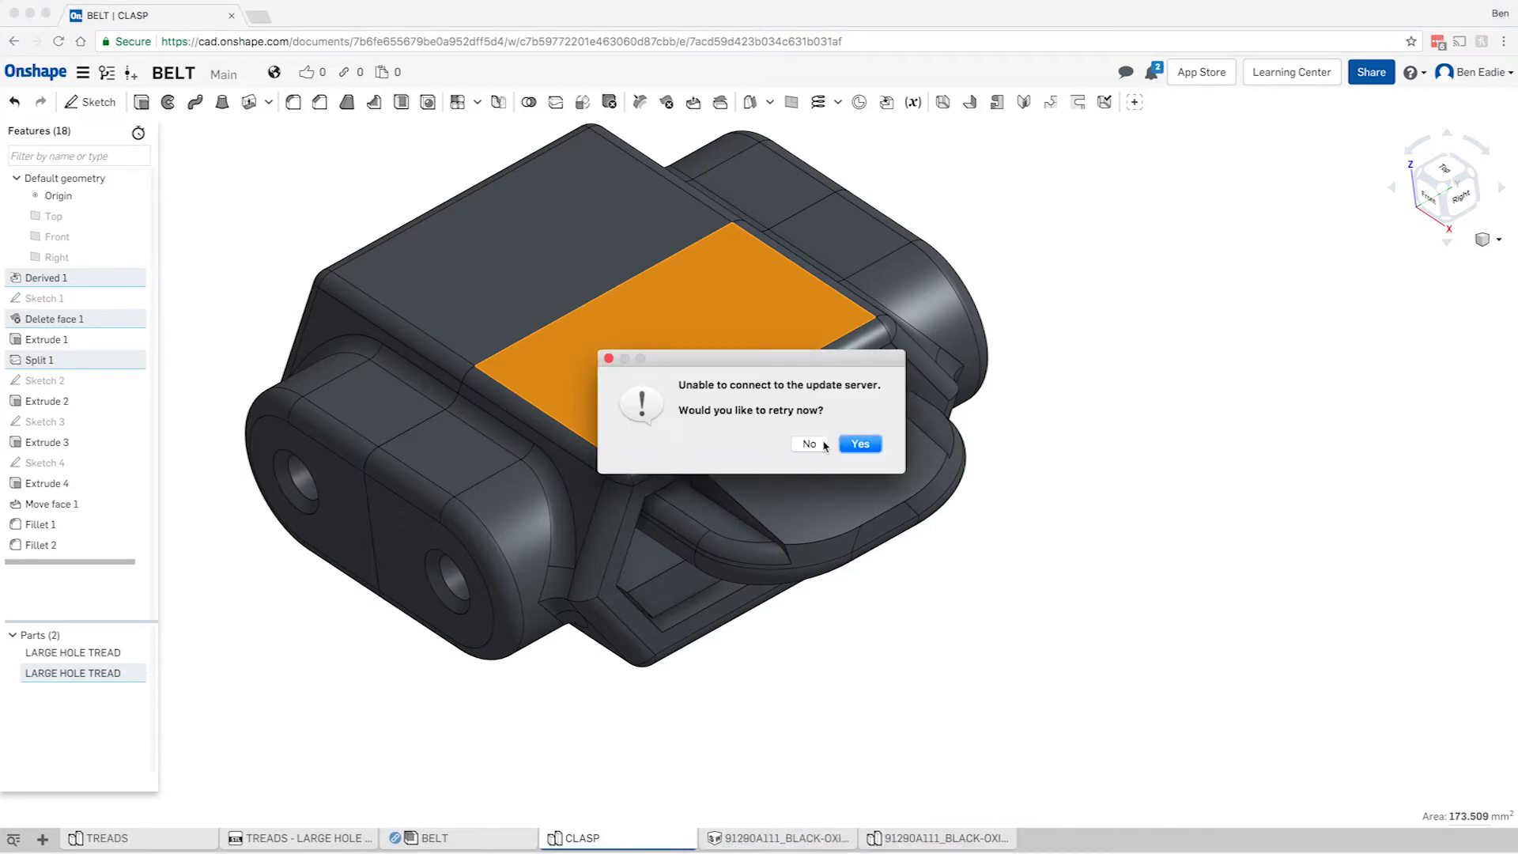
left_click(816, 445)
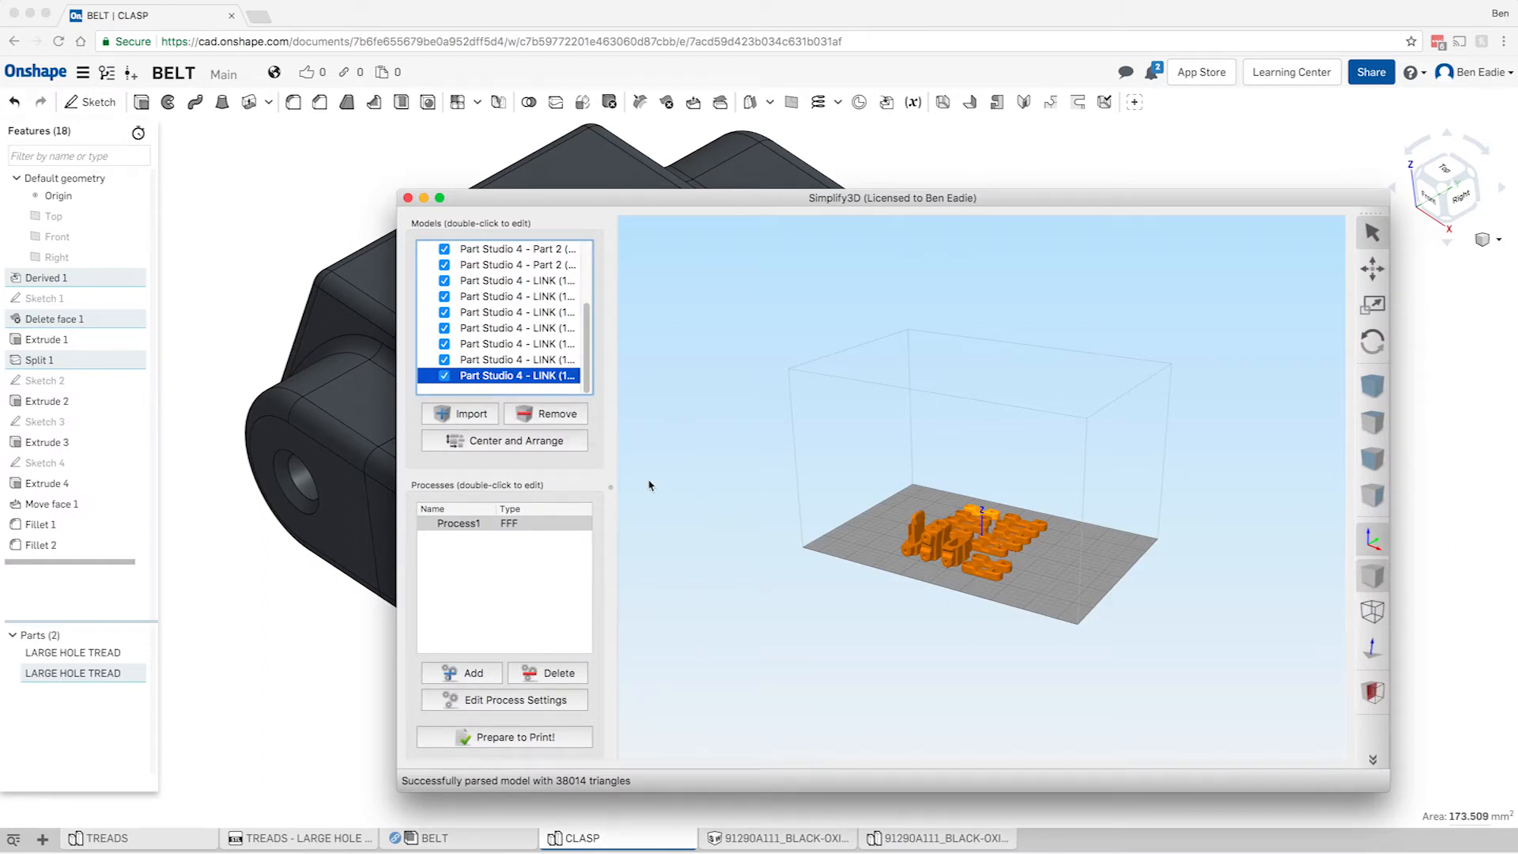
Step: Remove all the old Part Studio 4 models from the Simplify3D build plate
left_click(558, 414)
left_click(557, 413)
left_click(557, 414)
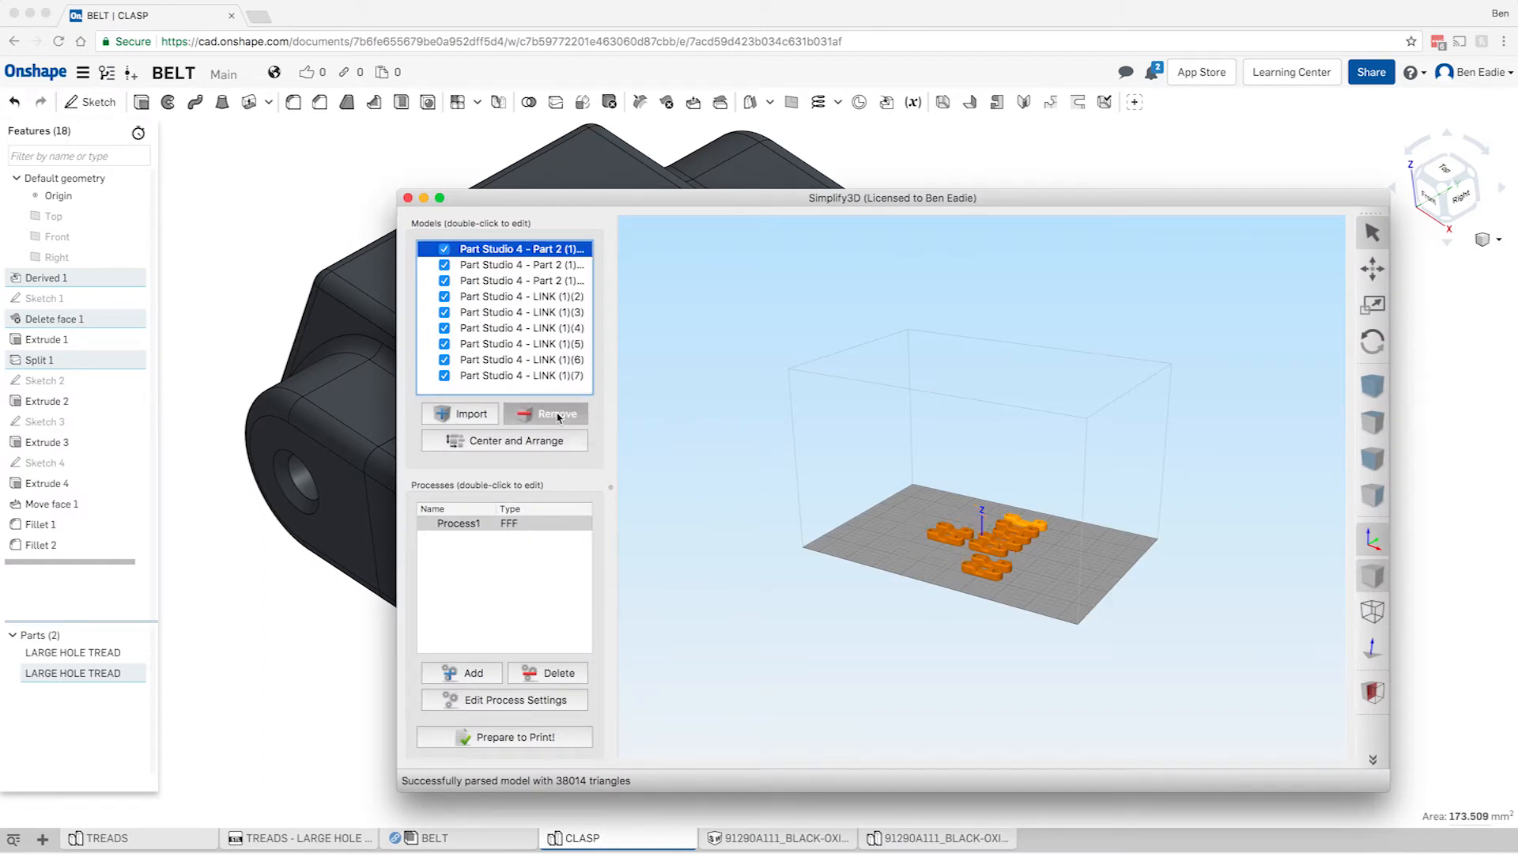
left_click(557, 413)
left_click(557, 414)
left_click(557, 414)
left_click(558, 413)
left_click(557, 414)
left_click(557, 413)
left_click(558, 414)
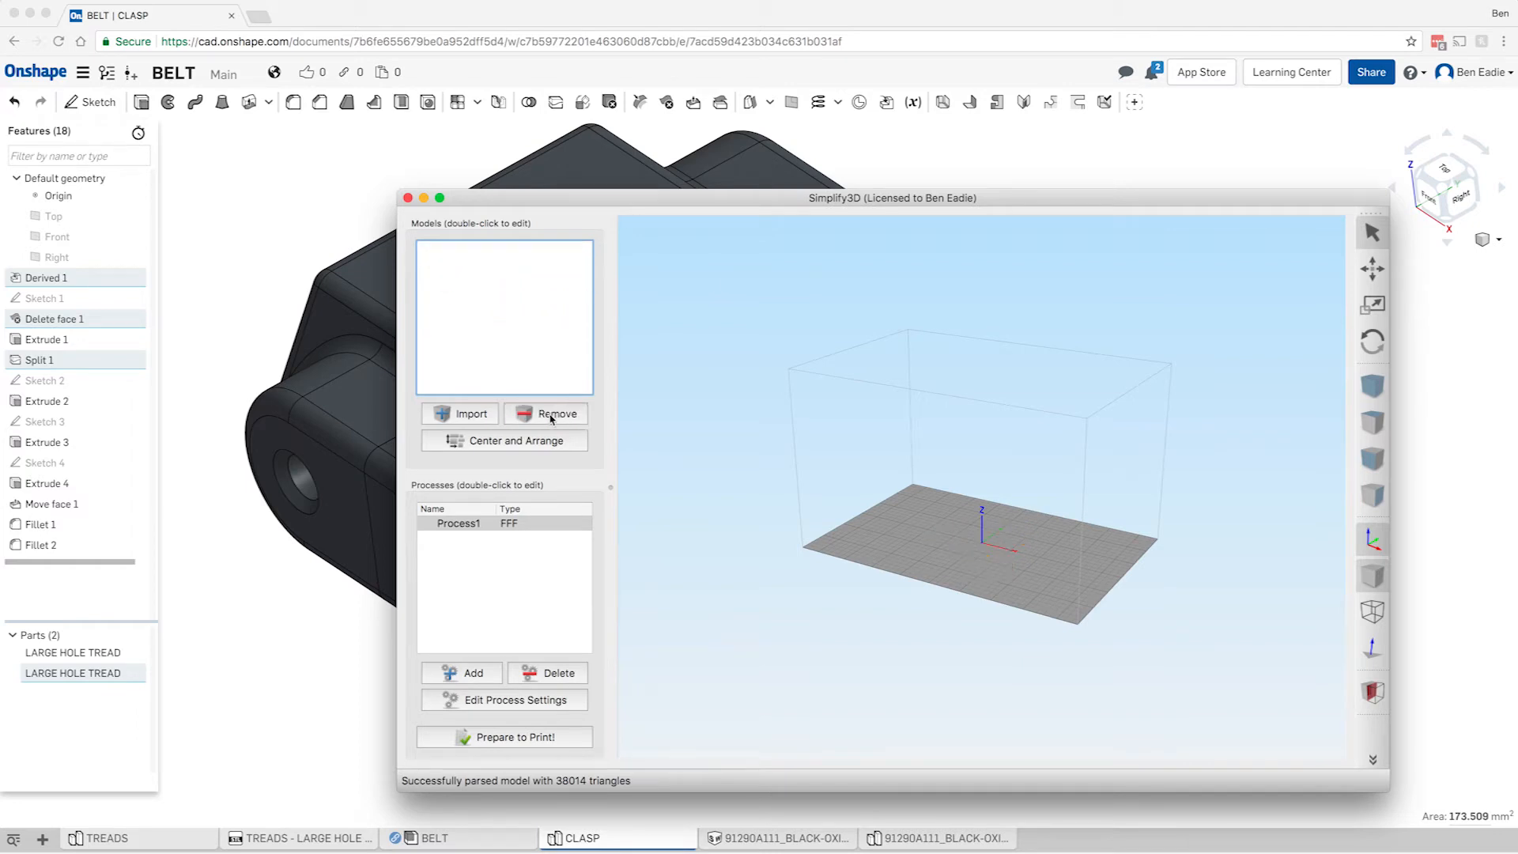
Step: Import the two CLASP STL files and the TREADS link, small hole tread and large hole tread STL files from Downloads
left_click(472, 419)
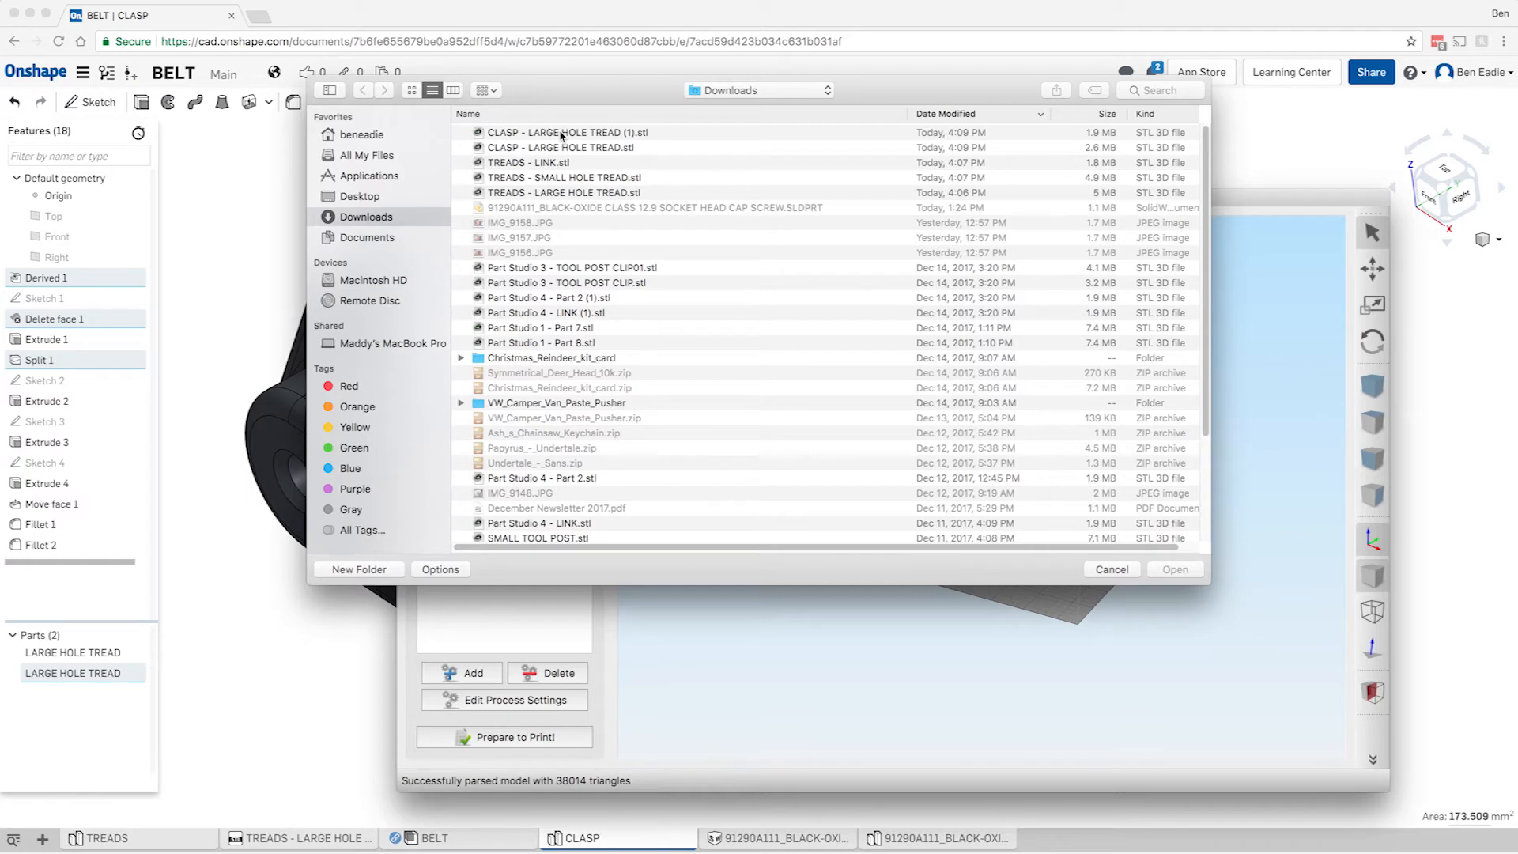
left_click(562, 133)
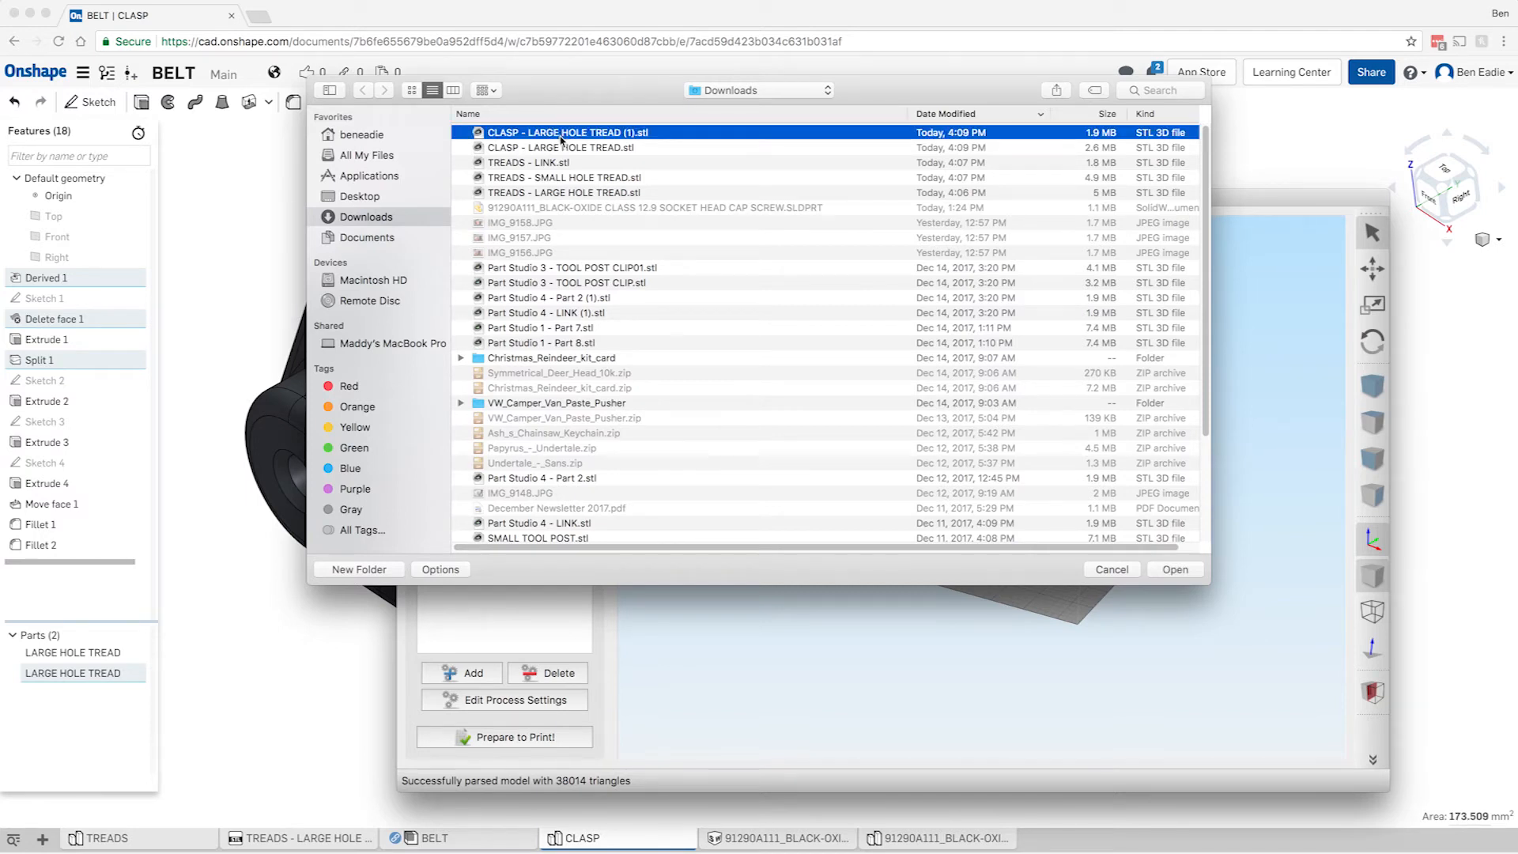
left_click(547, 194)
left_click(553, 133, "shift")
key("Return")
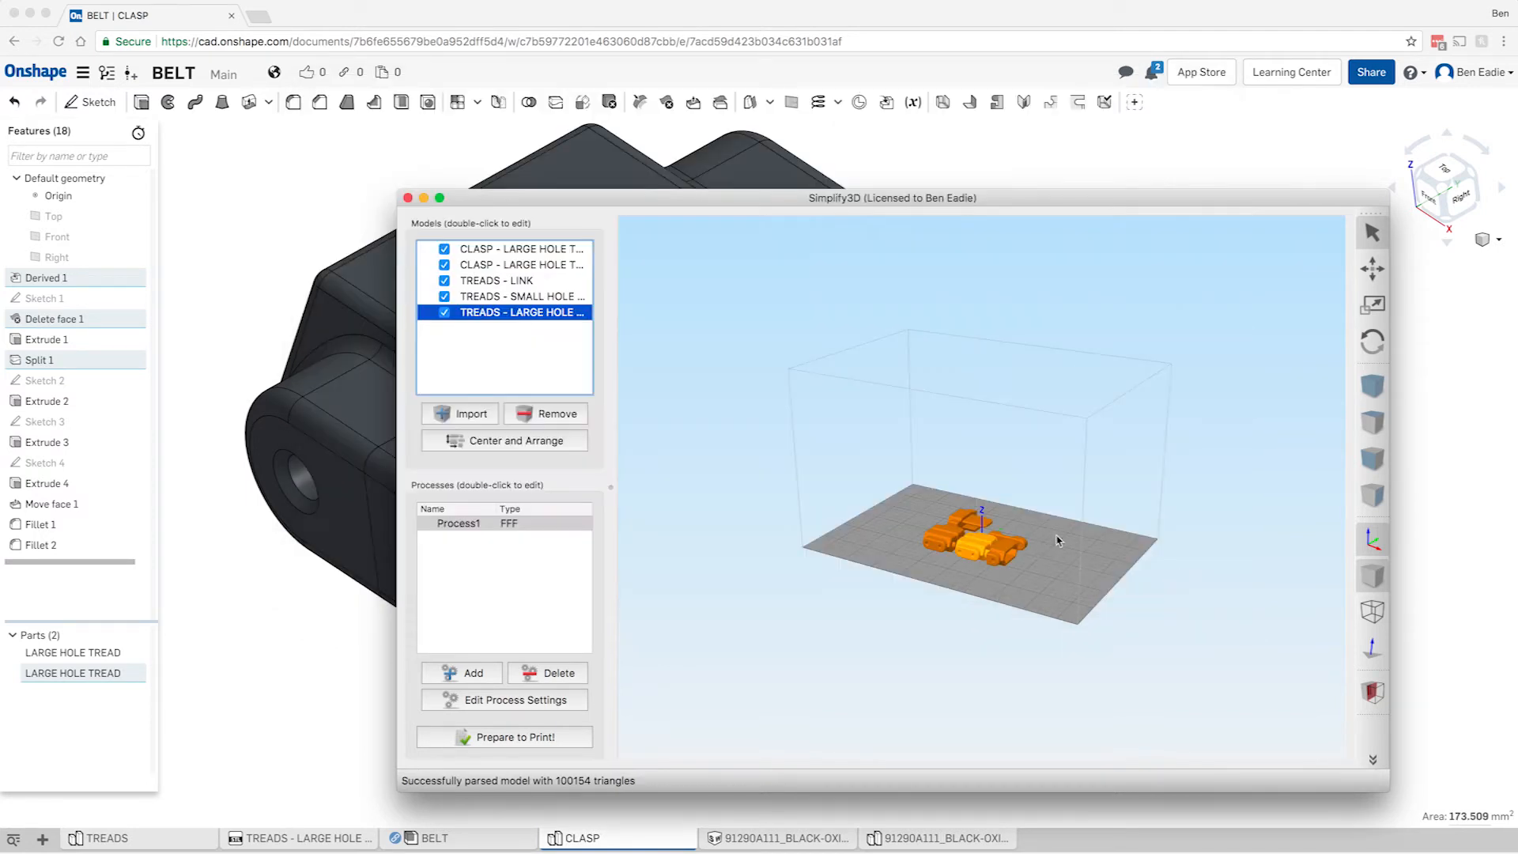
scroll(1014, 554, "up", 5)
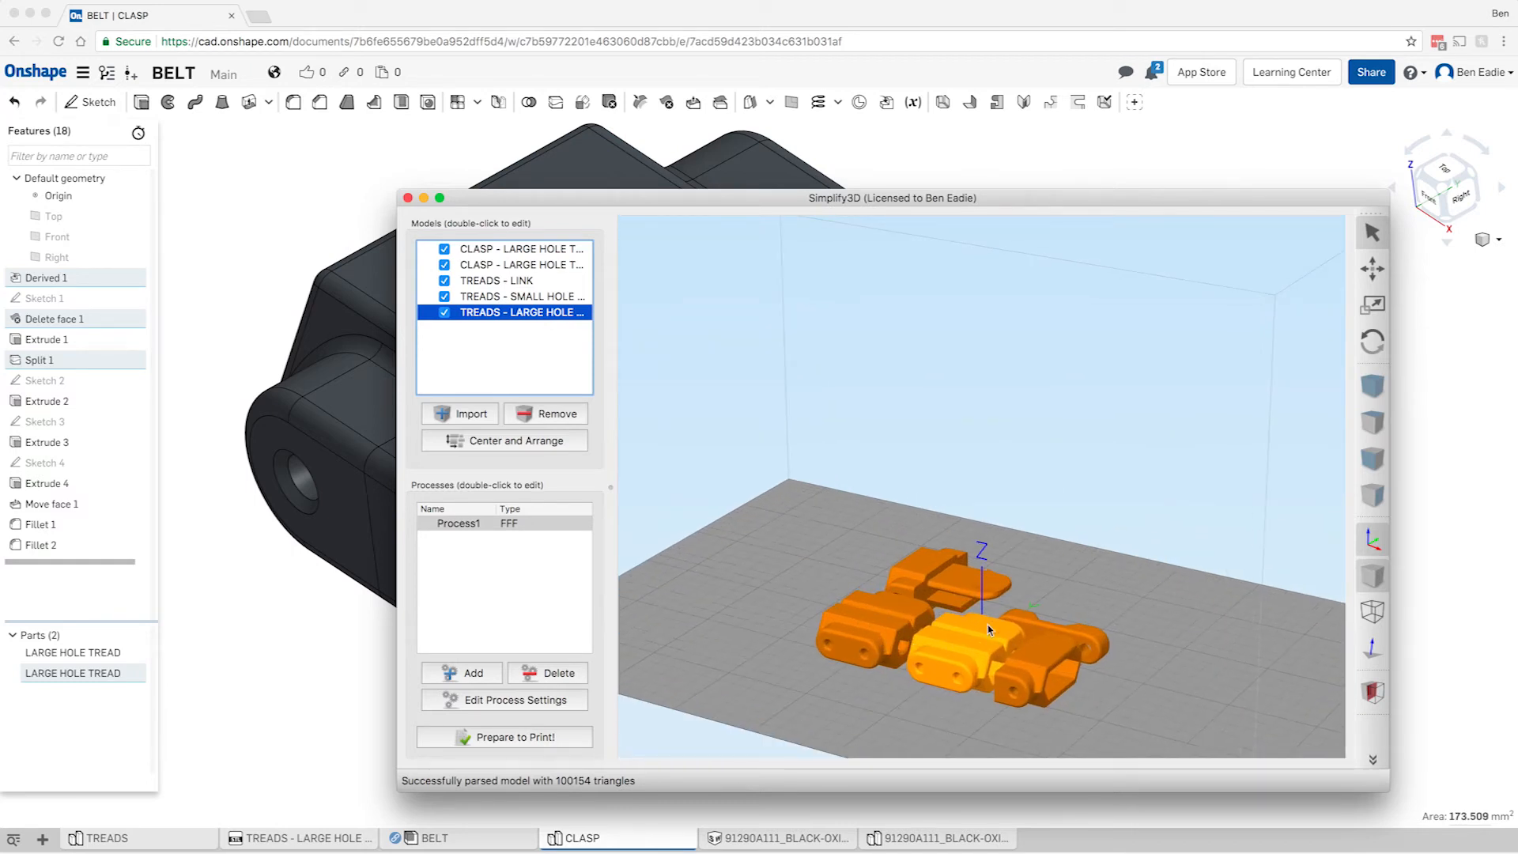
left_click_drag(966, 605, 1156, 629)
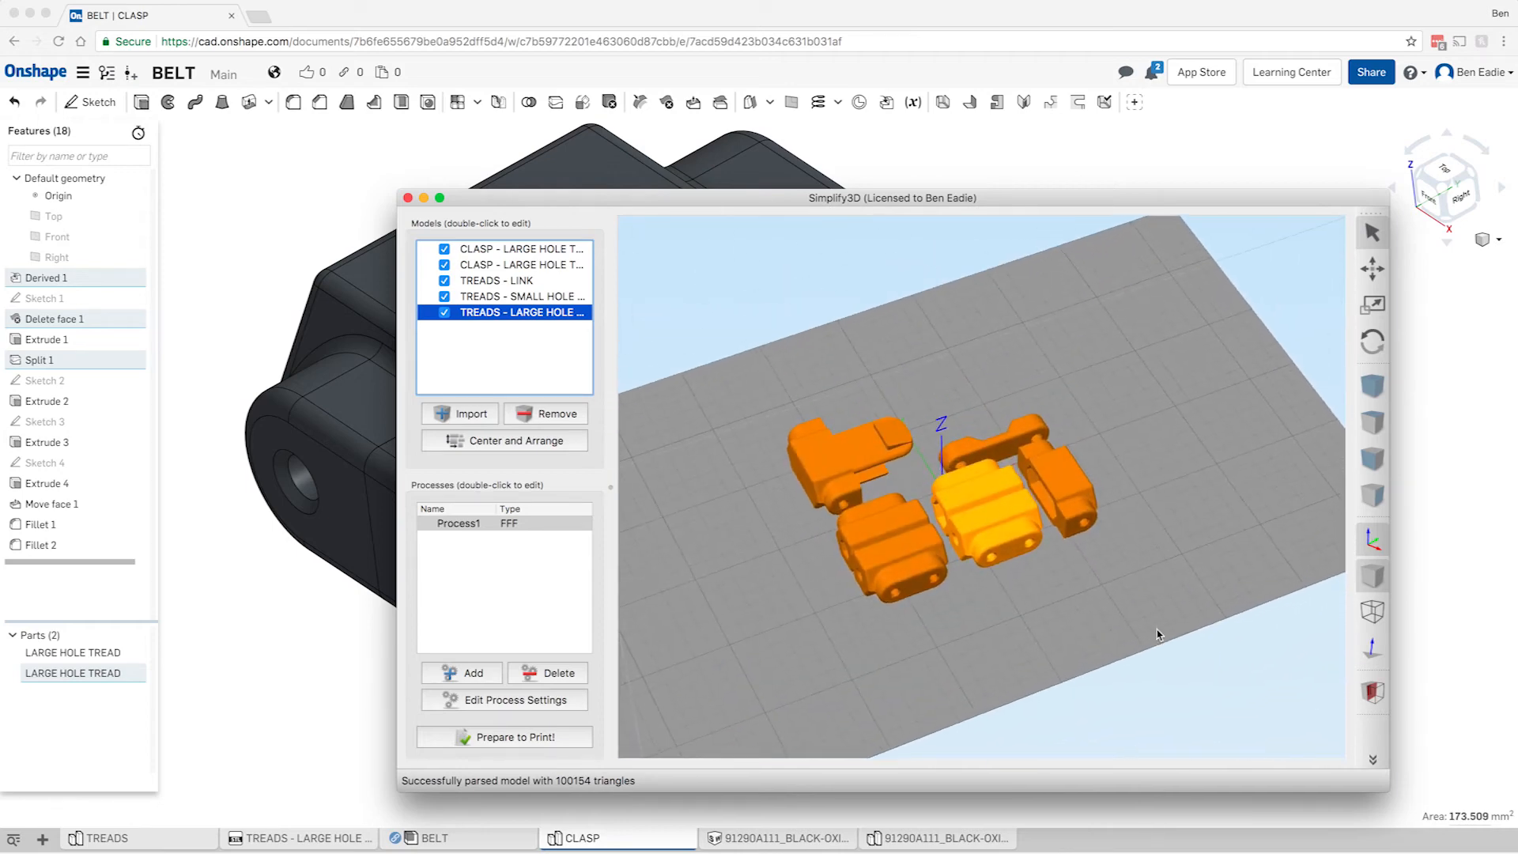
Step: Switch back to Onshape and examine the BELT assembly from above
left_click(1032, 155)
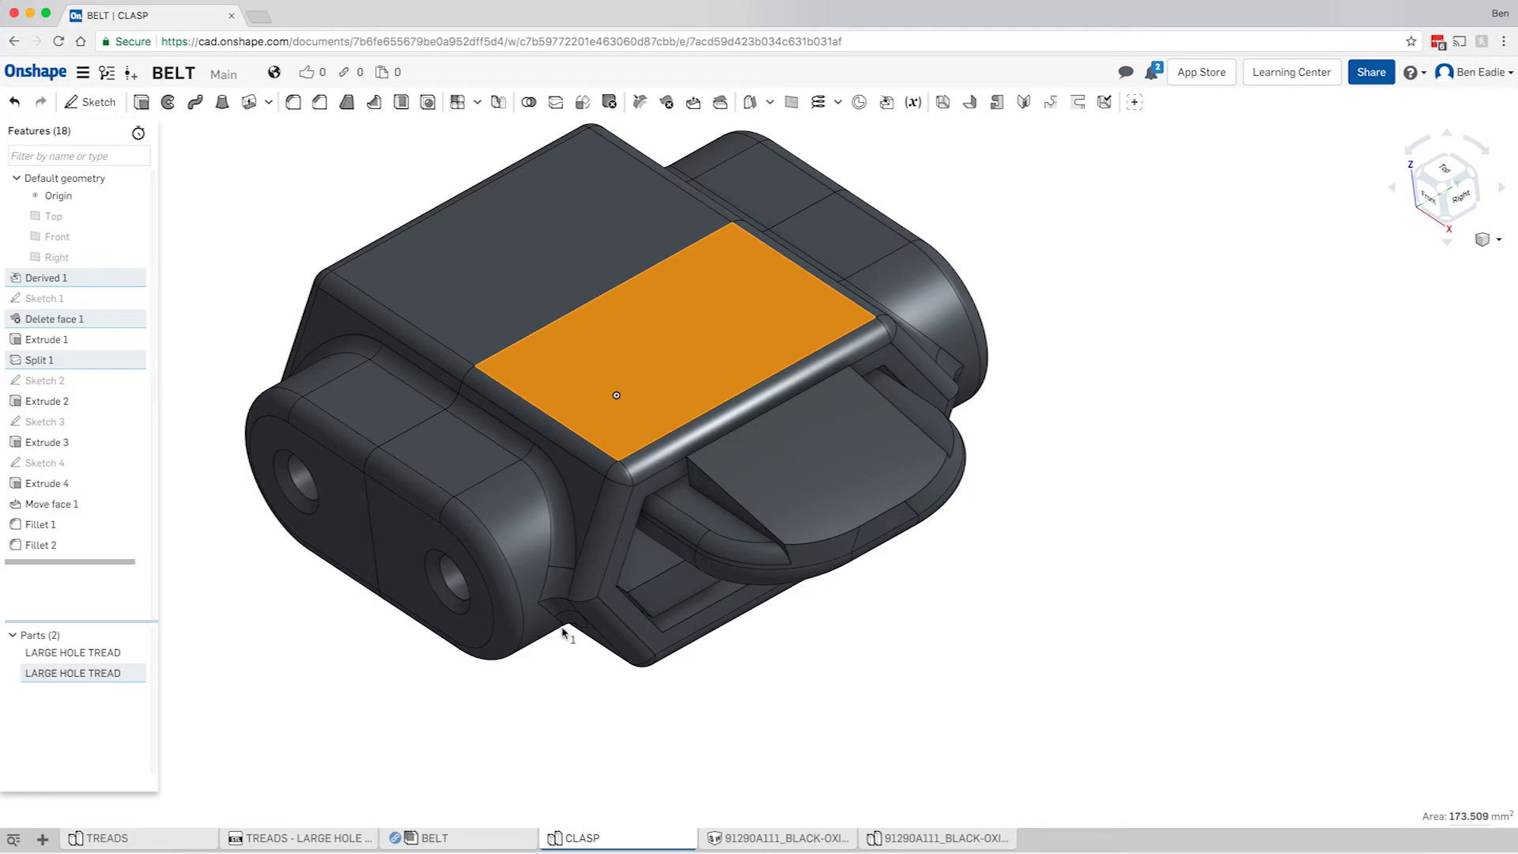
left_click(562, 761)
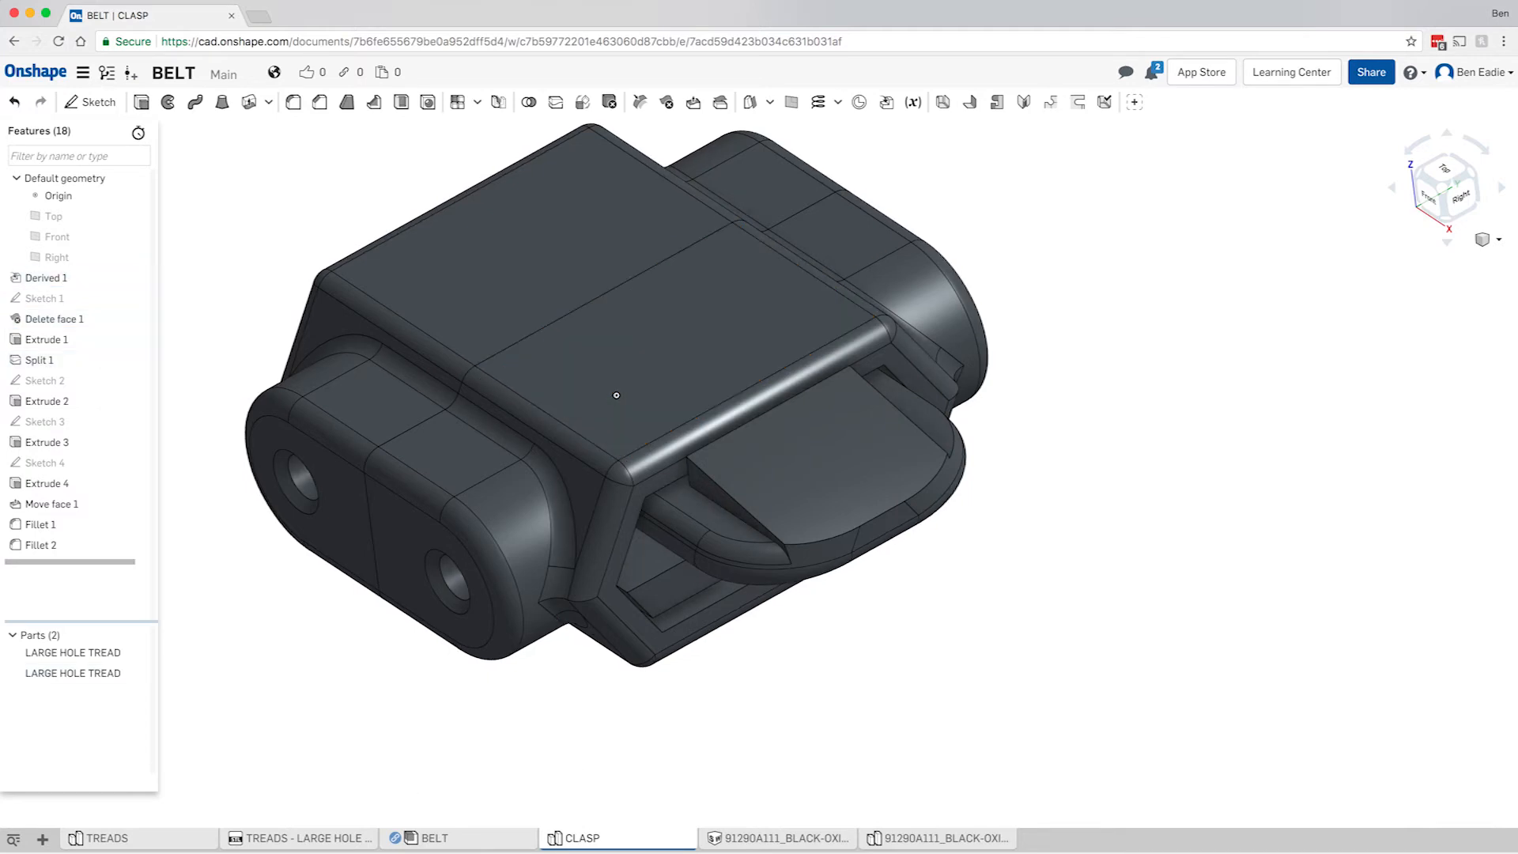
left_click(452, 841)
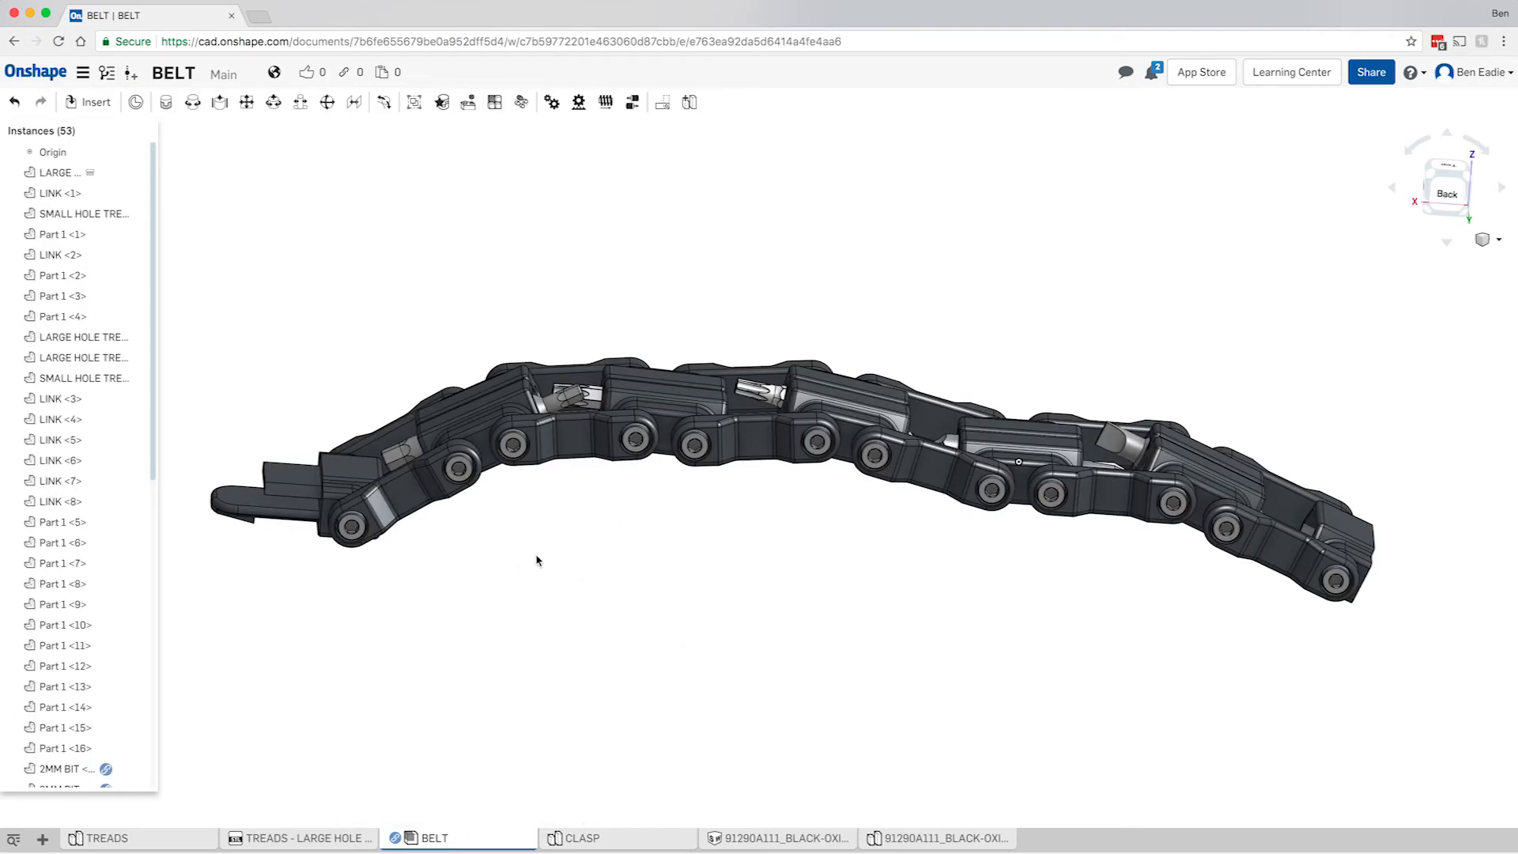
right_click_drag(461, 332, 508, 404)
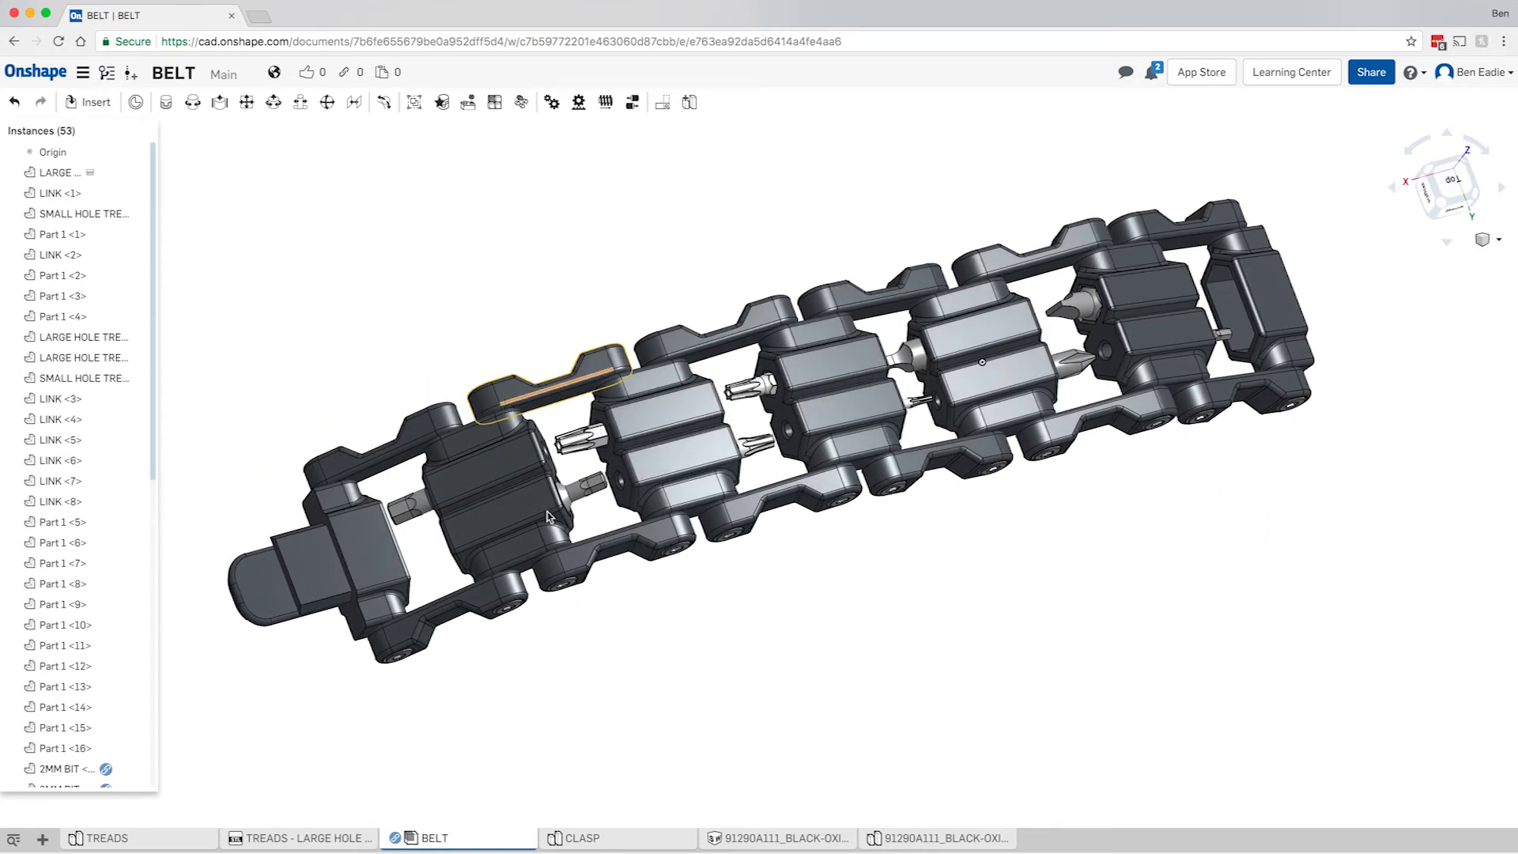